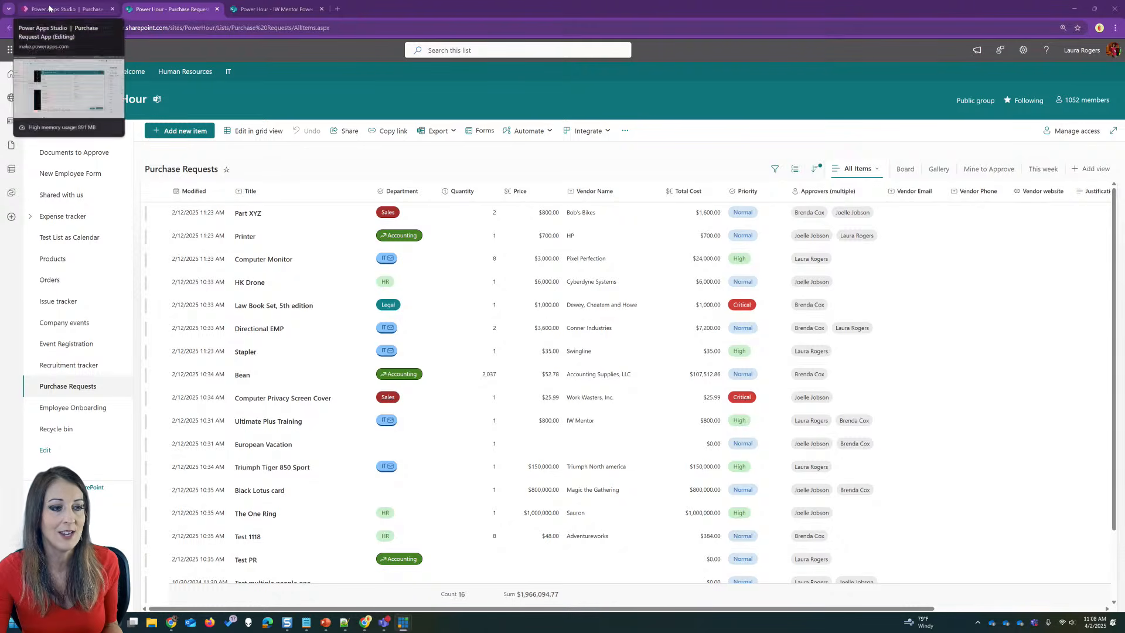
Switch to the Purchase Request App in Power Apps Studio and lower the purchase form's top edge to Y 139, keeping its bottom edge in place
left_click(76, 7)
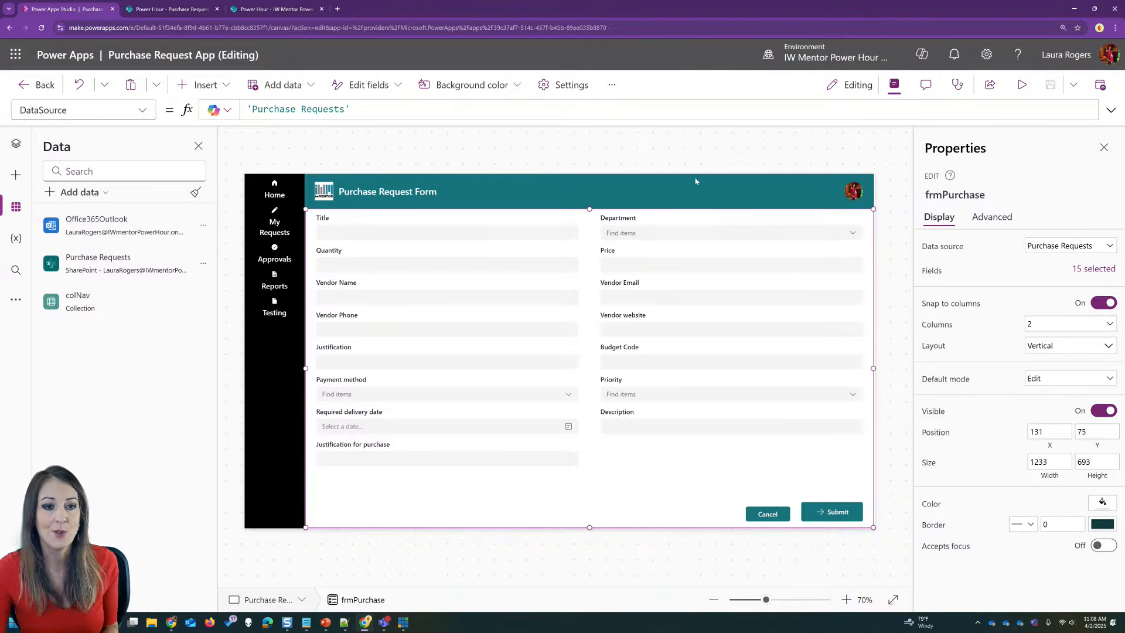
left_click_drag(589, 210, 588, 238)
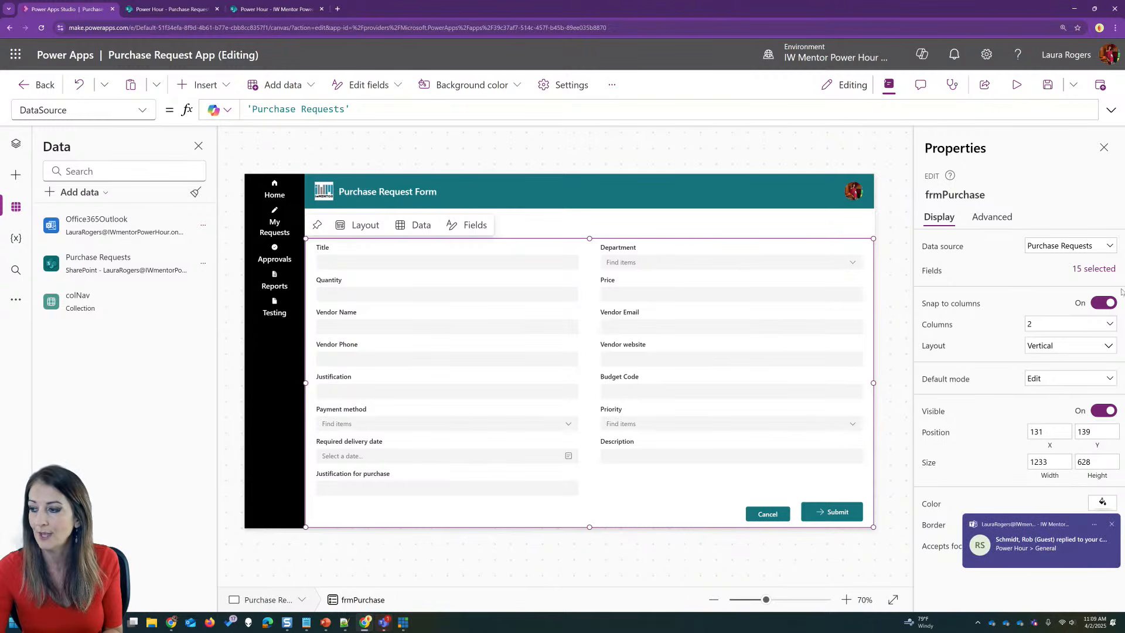
left_click(1112, 524)
mouse_move(553, 252)
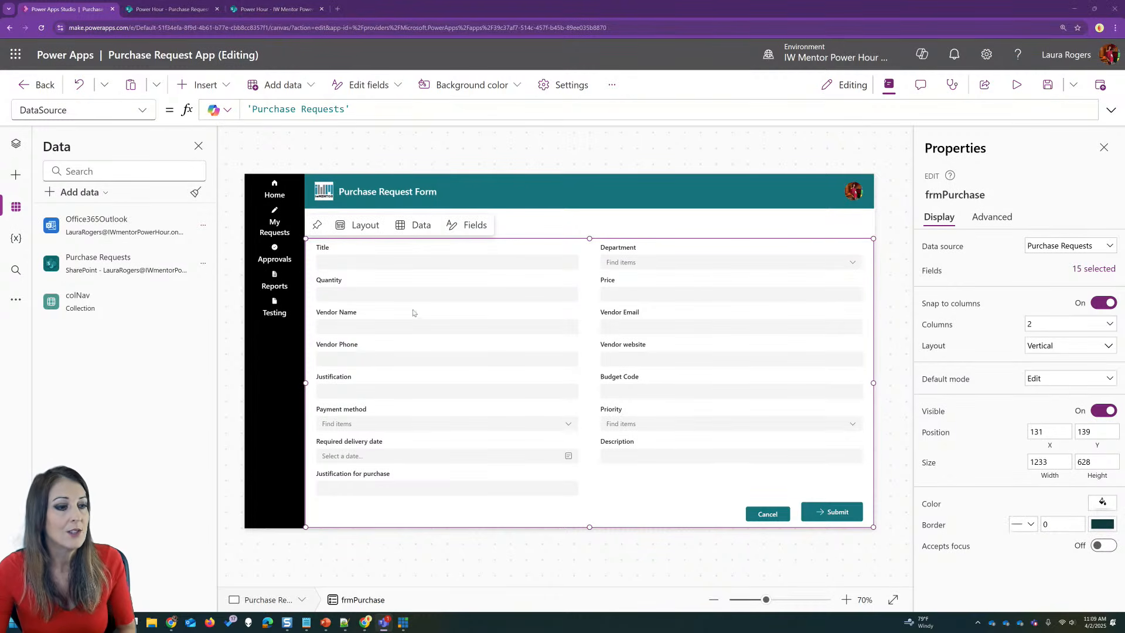
Insert a Tab list control and place it in the gap above the form at X 131, Y 79
left_click(16, 175)
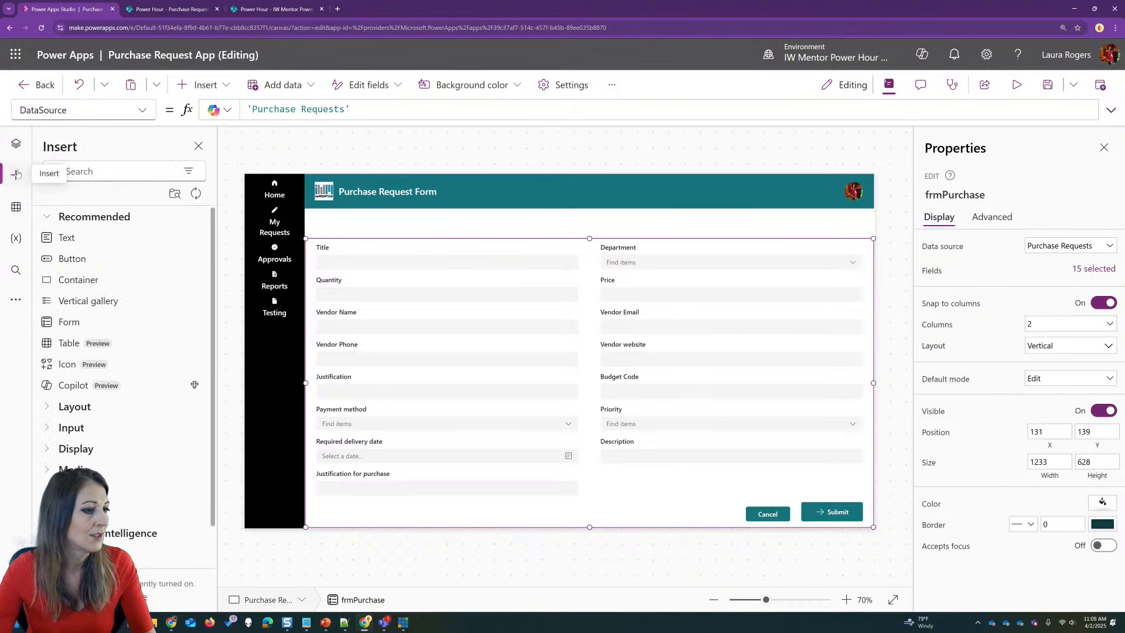
left_click(119, 172)
type("tab")
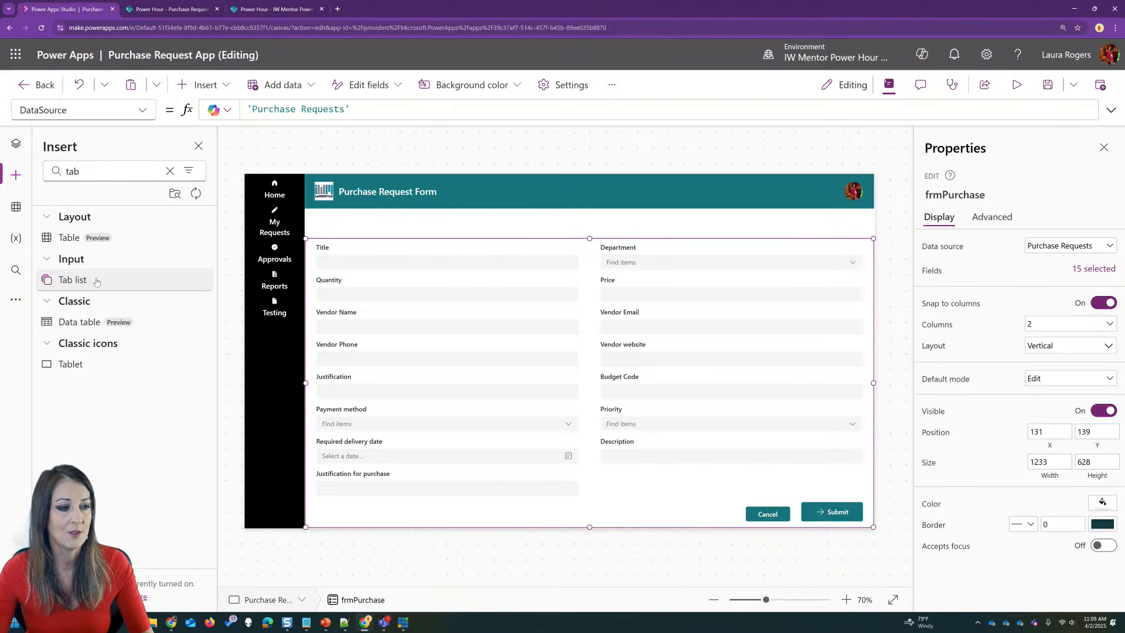
left_click(97, 281)
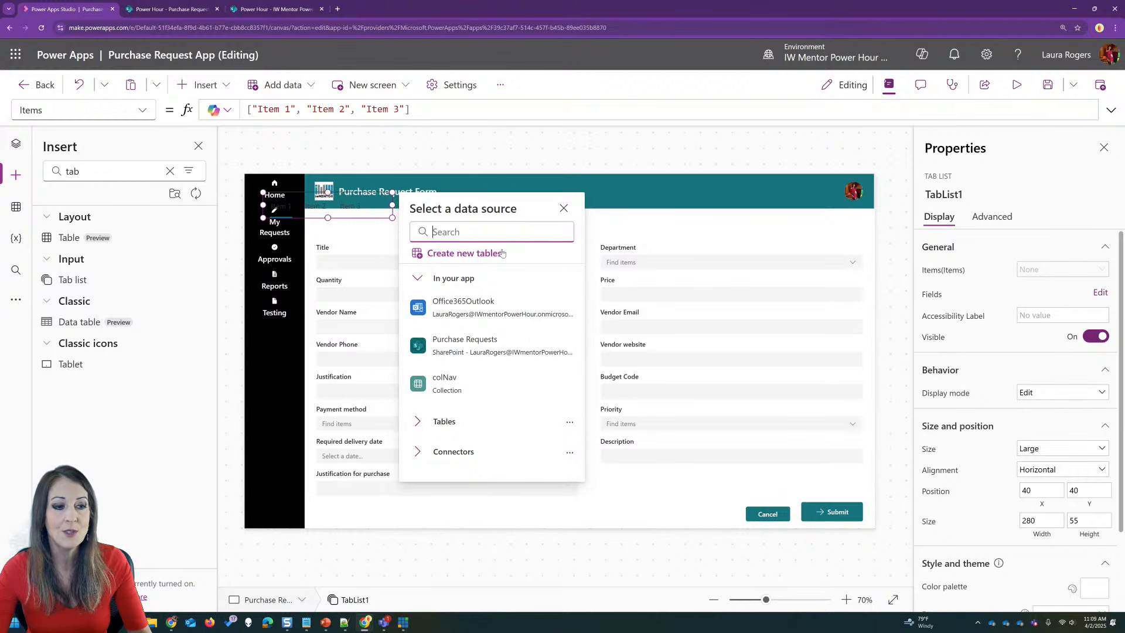
mouse_move(502, 309)
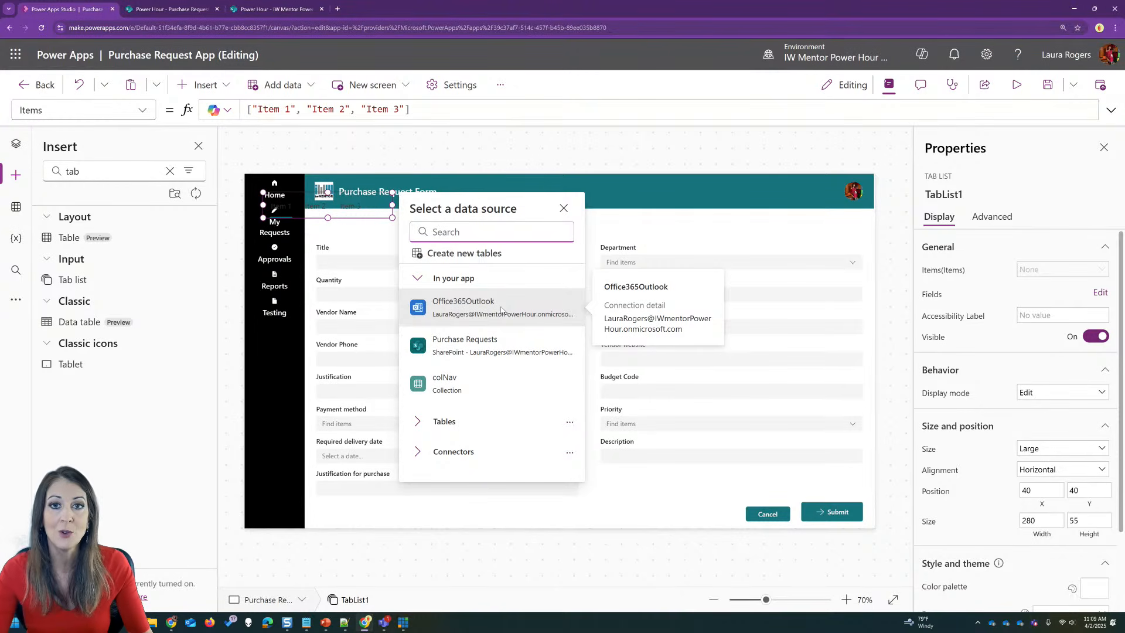
left_click_drag(334, 189, 379, 210)
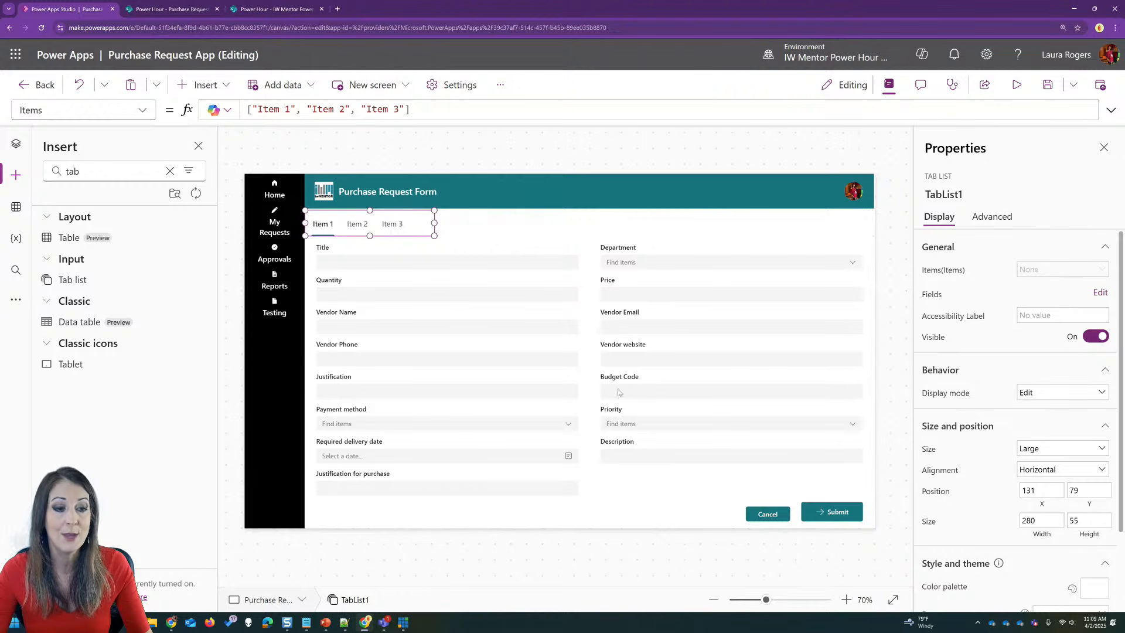
Give the purchase form a border with a thickness of 2
left_click(599, 512)
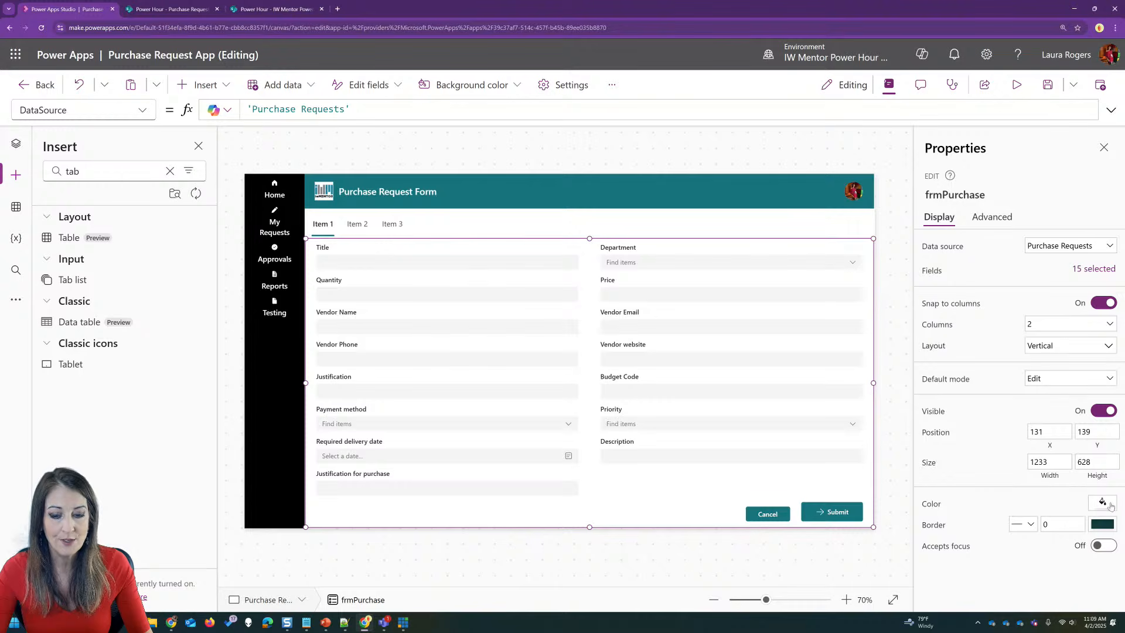
left_click(1045, 524)
type("2")
left_click(1100, 530)
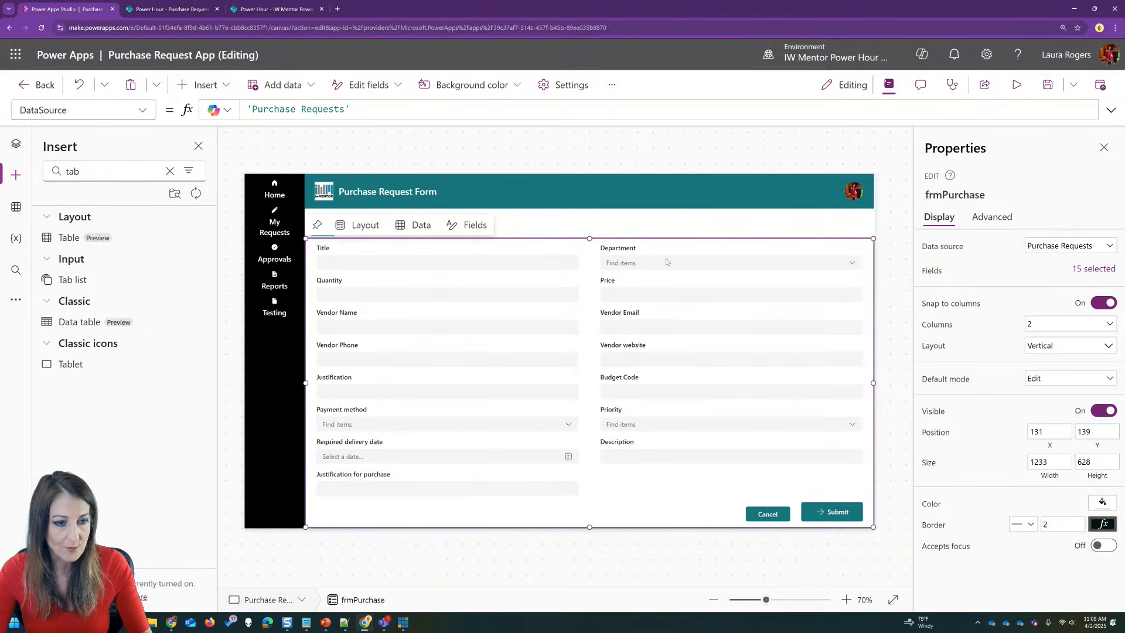
left_click(657, 227)
Move the tab list down to Y 84 so it sits against the form's upper border
left_click(394, 219)
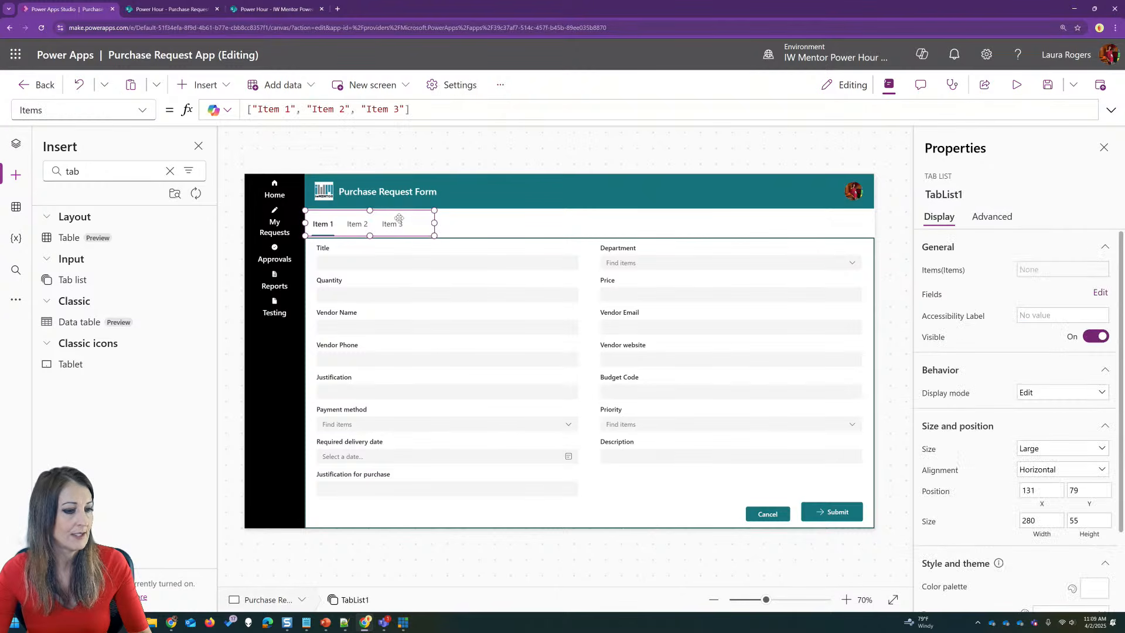
left_click(407, 222)
left_click_drag(407, 222, 408, 225)
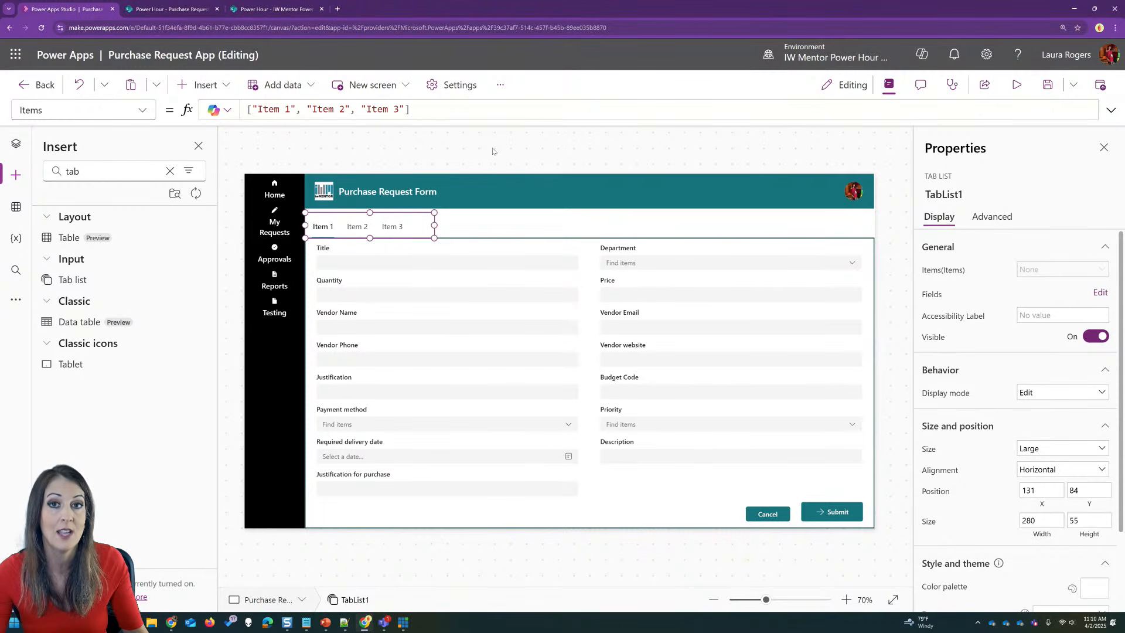
Rename the three items of the tab list to "PR Info", "Vendor" and "Details"
left_click_drag(258, 109, 291, 109)
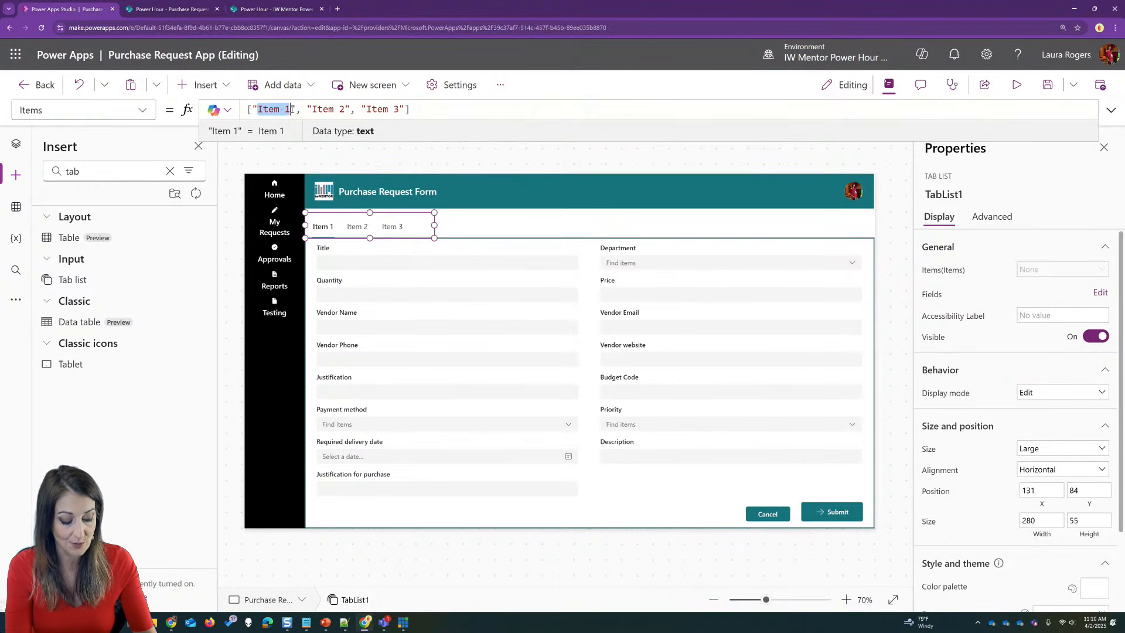
key("BackSpace")
type("PU")
key("BackSpace")
type("R Info")
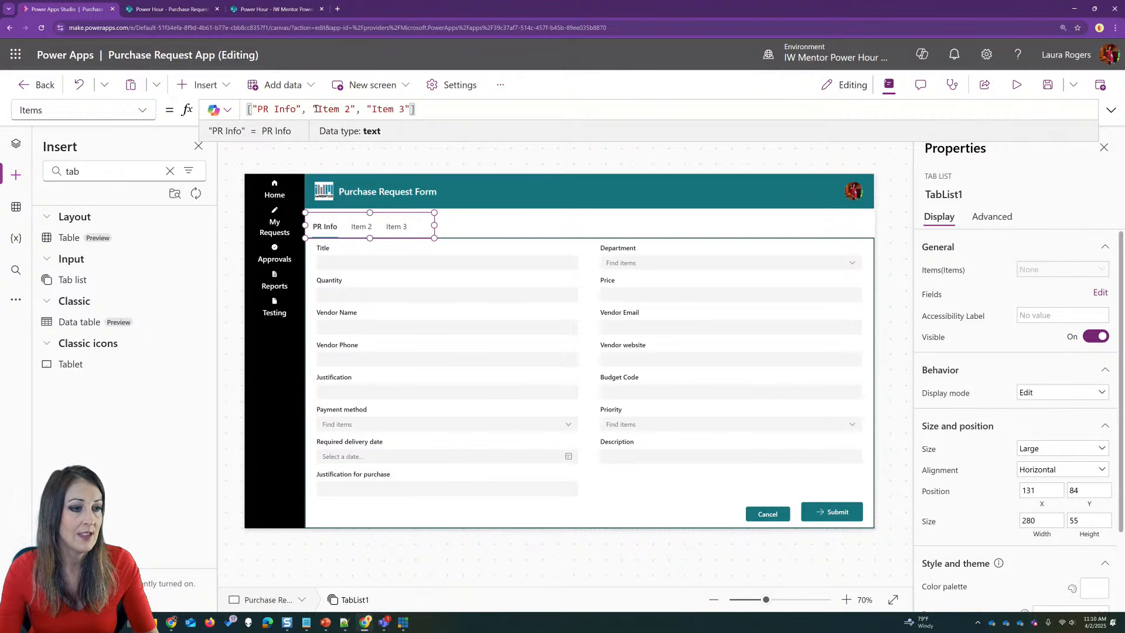
left_click_drag(318, 109, 351, 109)
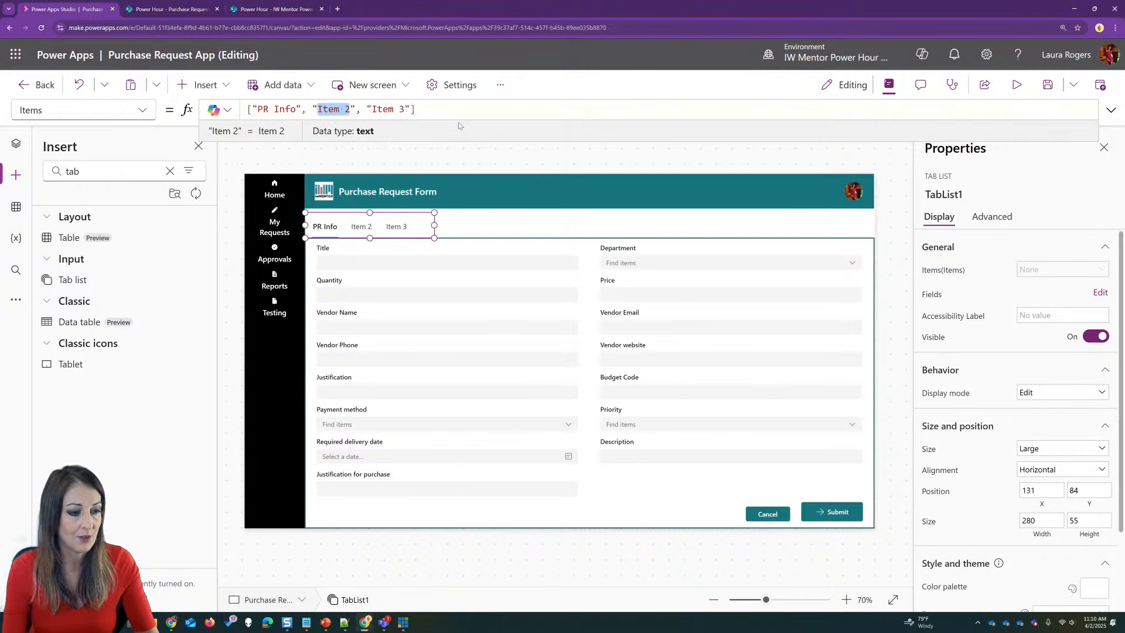
type("Vendor")
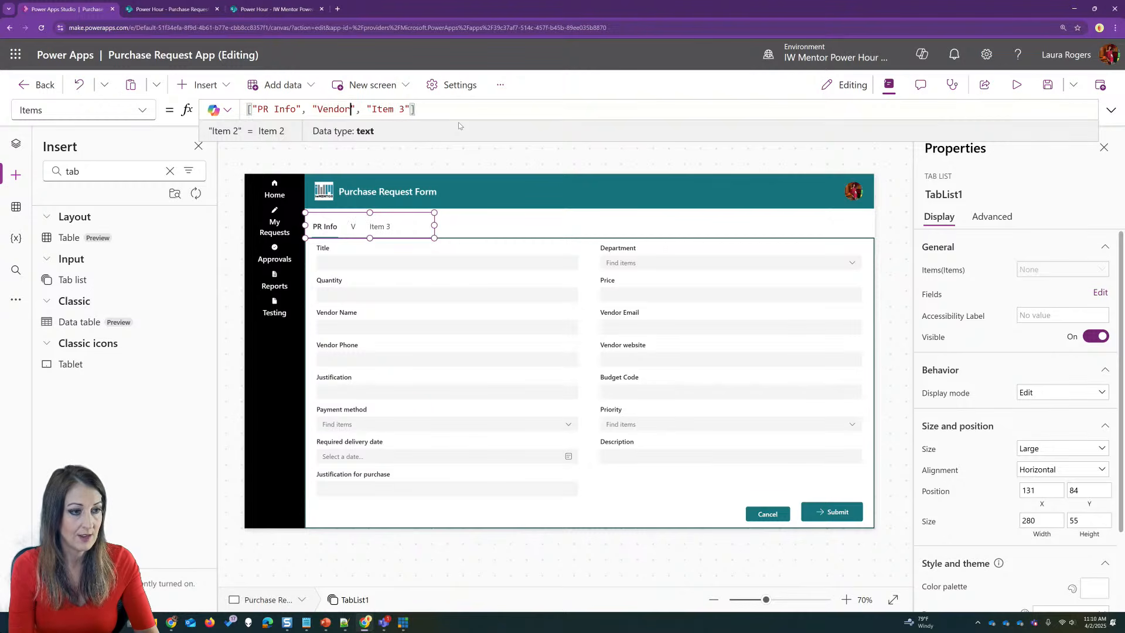
left_click_drag(372, 109, 405, 109)
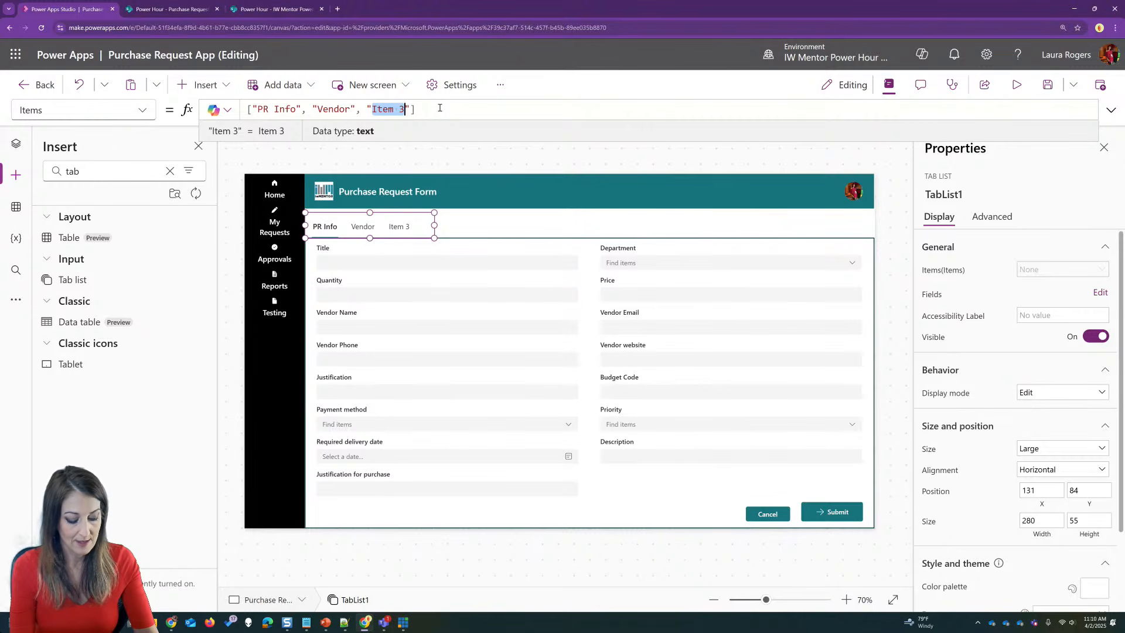
type("Details")
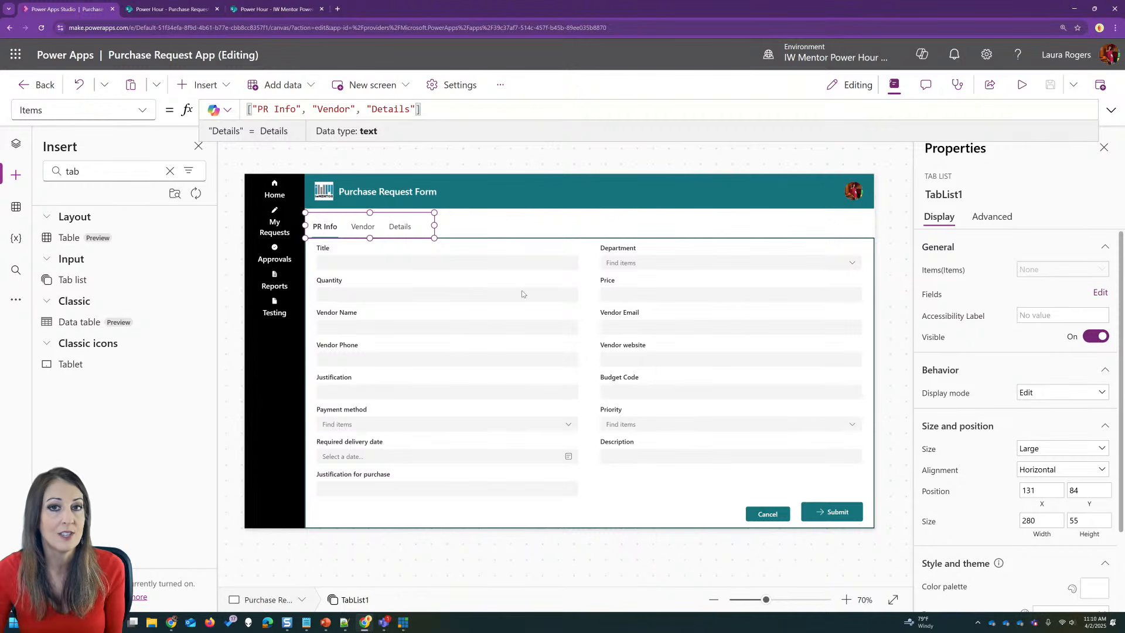
left_click(417, 265)
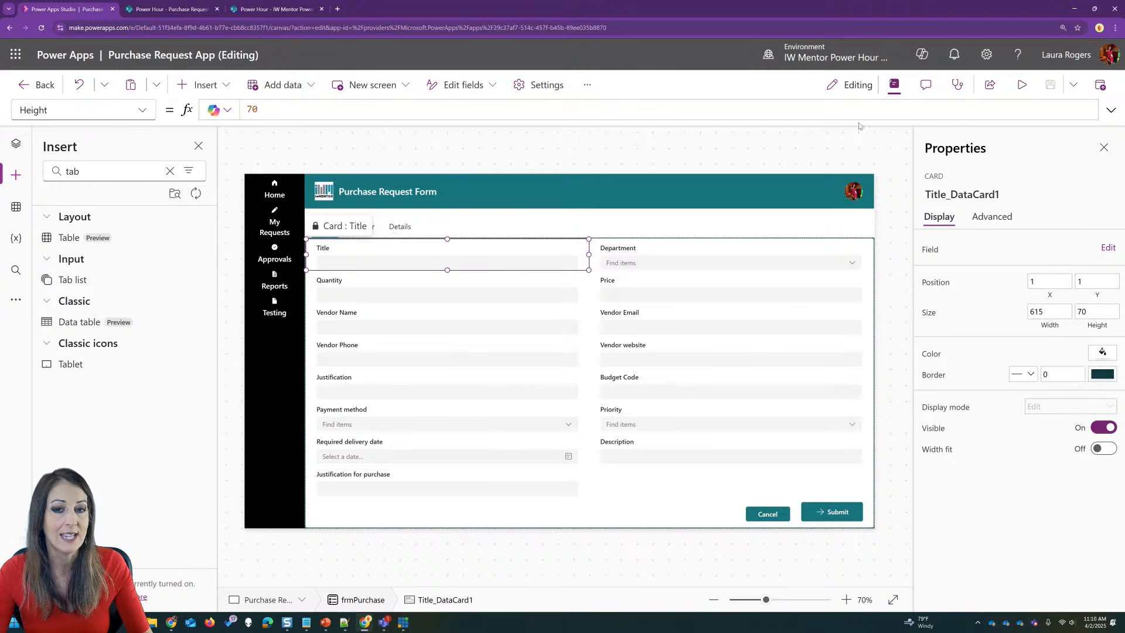
Preview the app, switch between the Vendor, Details and PR Info tabs, and return to editing
left_click(1022, 85)
left_click(304, 179)
left_click(353, 179)
left_click(255, 179)
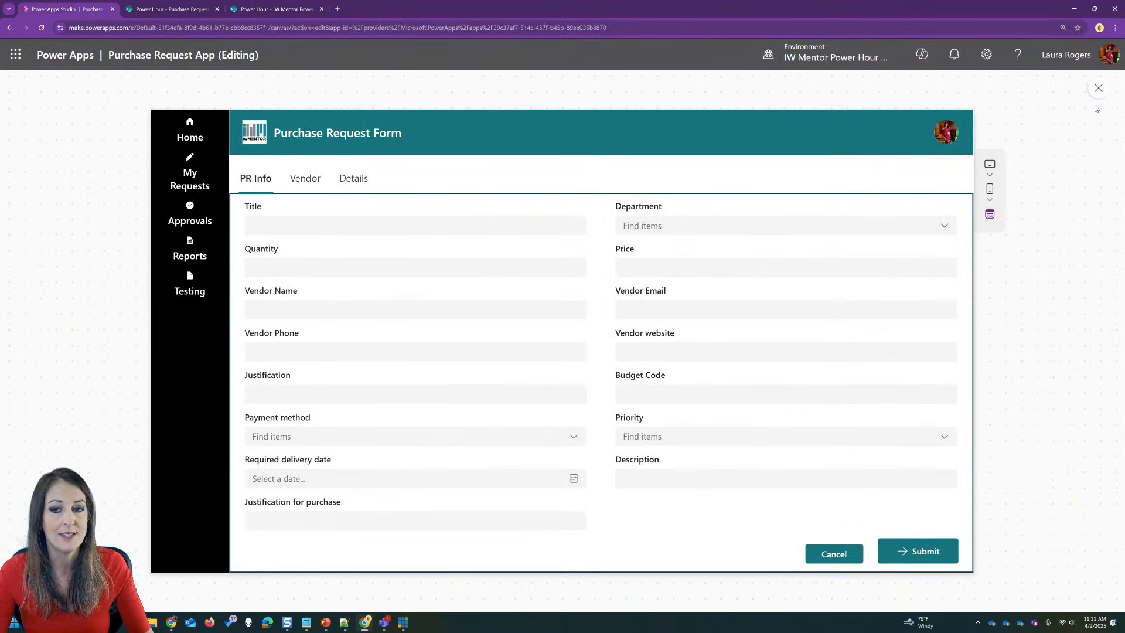
left_click(1098, 87)
Nudge the tab list up to Y 76 to separate it from the form's border
left_click(396, 226)
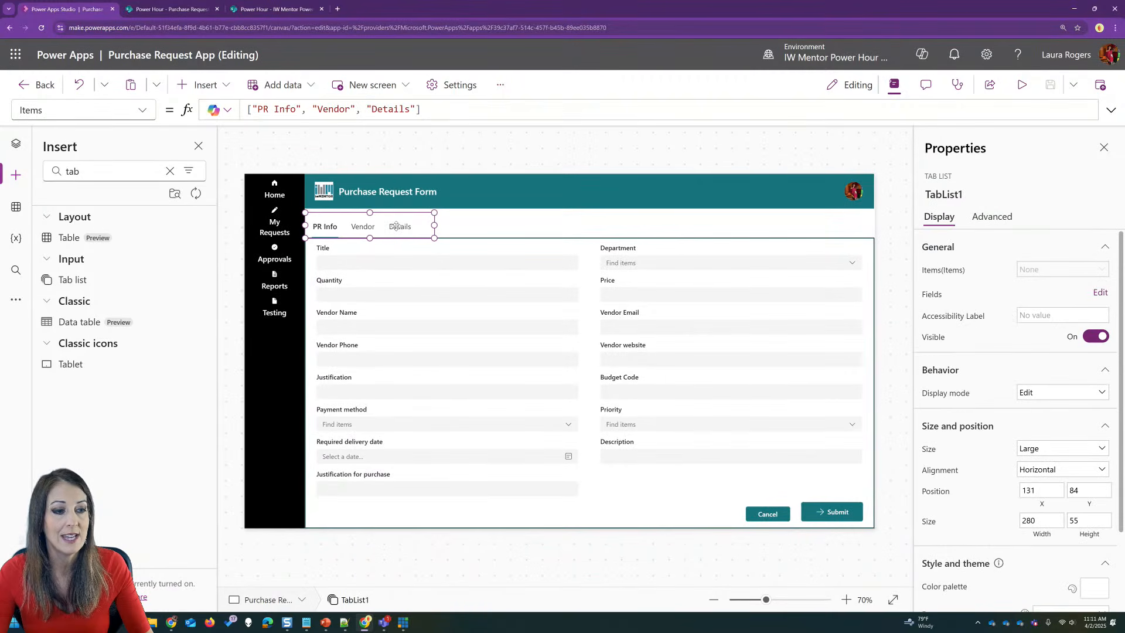
key("Up")
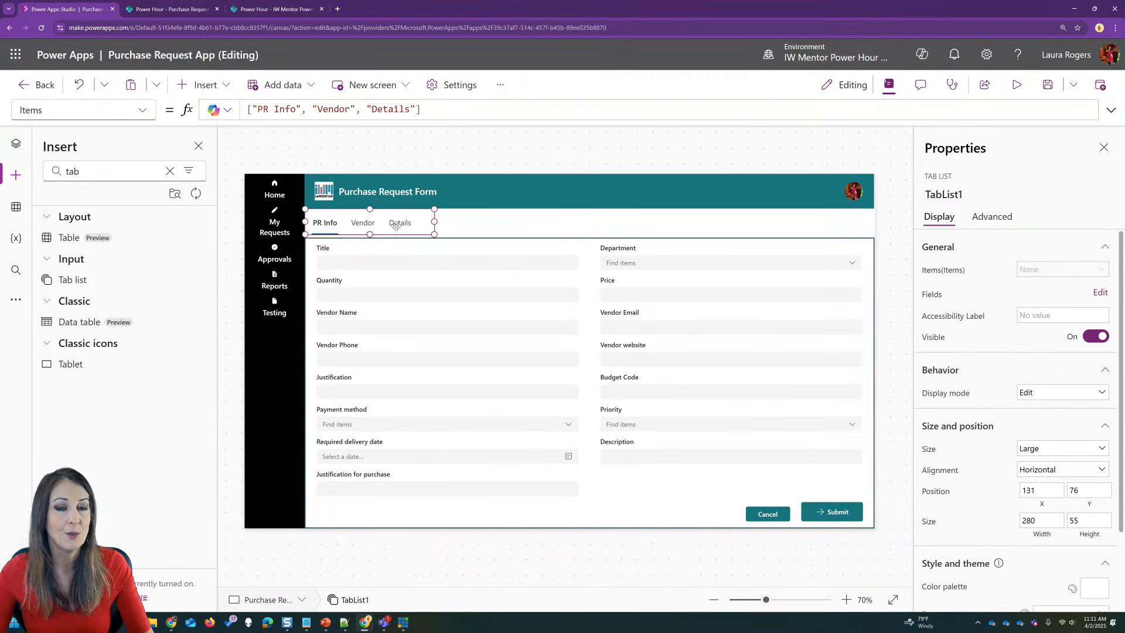
left_click(636, 228)
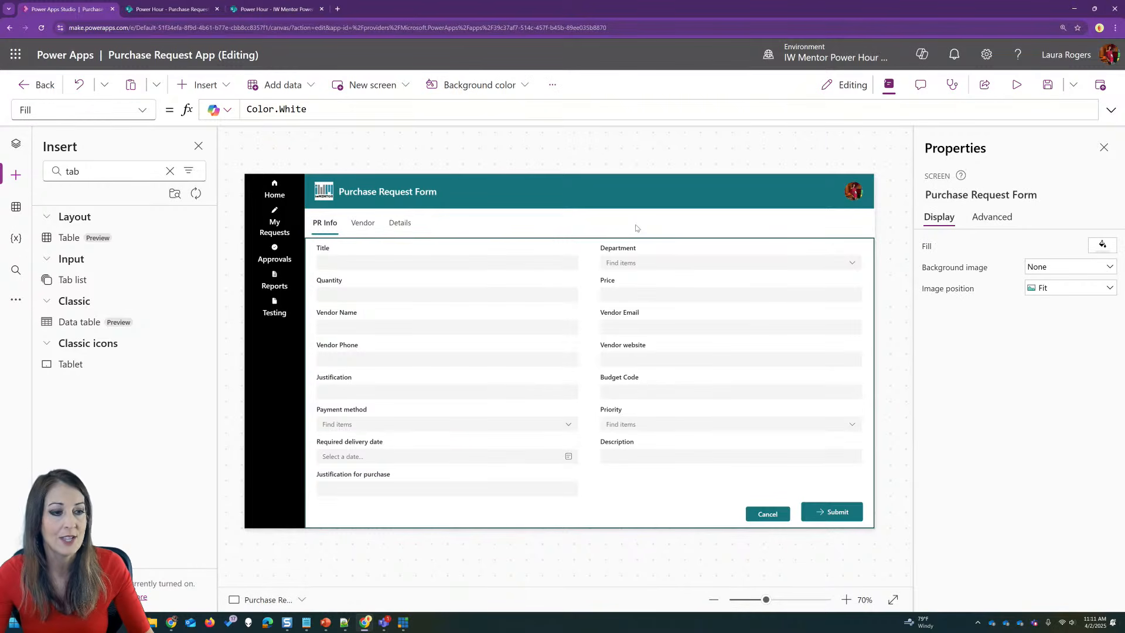
Insert a Text control and place it beside the tab list at X 518, Y 87
left_click(223, 87)
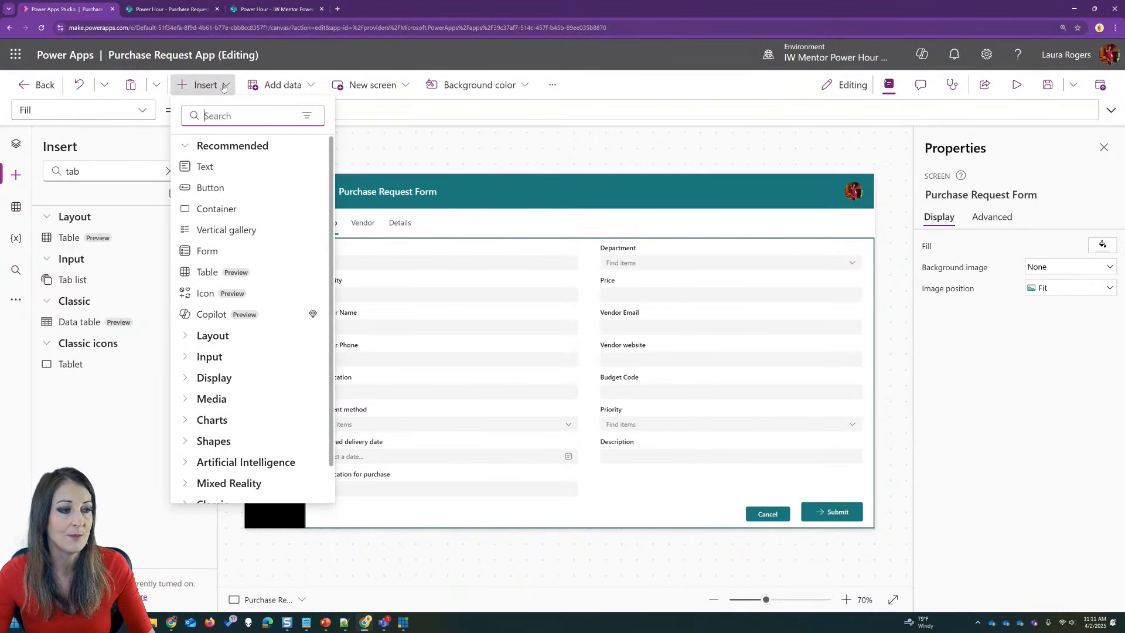
left_click(225, 170)
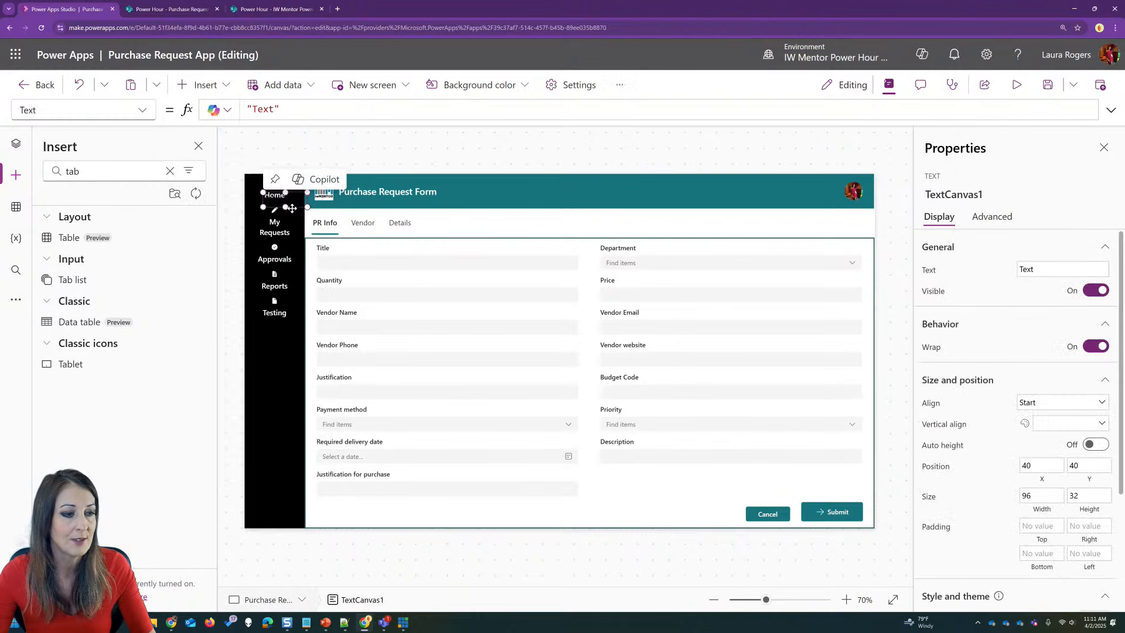
left_click_drag(293, 208, 514, 228)
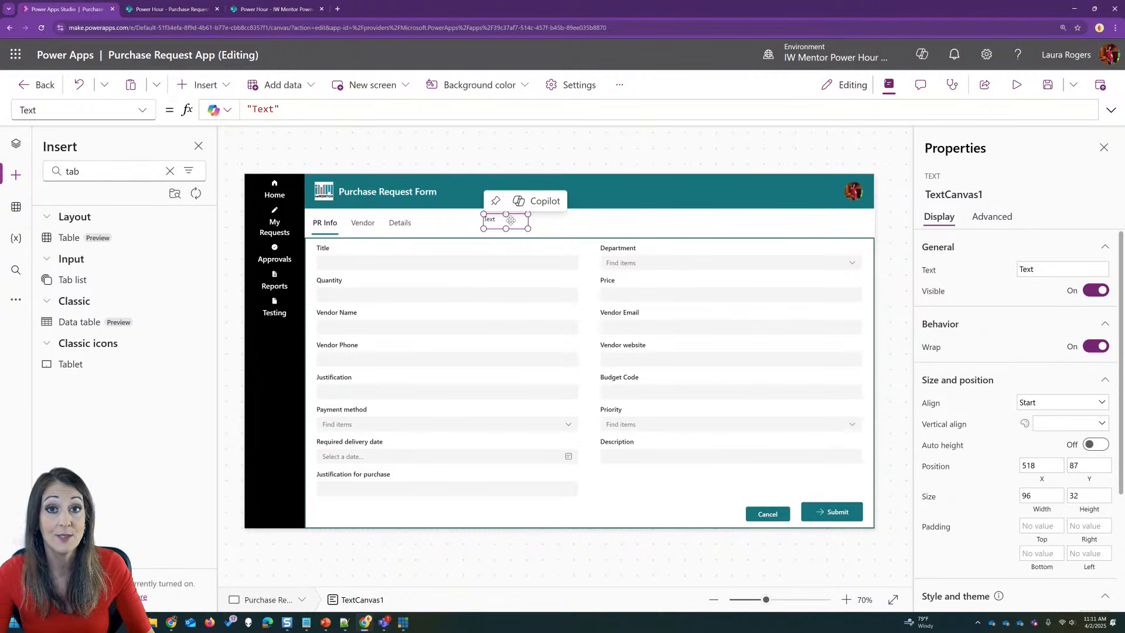
Set the new text control's Text property to the formula TabList1.Selected.Value
left_click(368, 232)
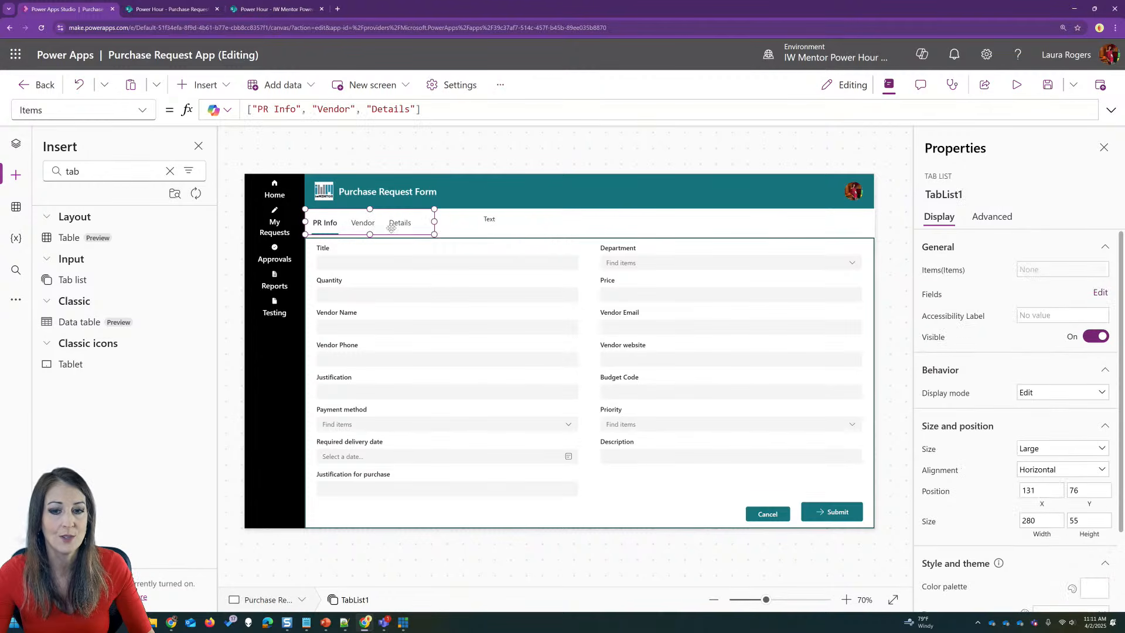
left_click(495, 223)
left_click_drag(281, 109, 243, 101)
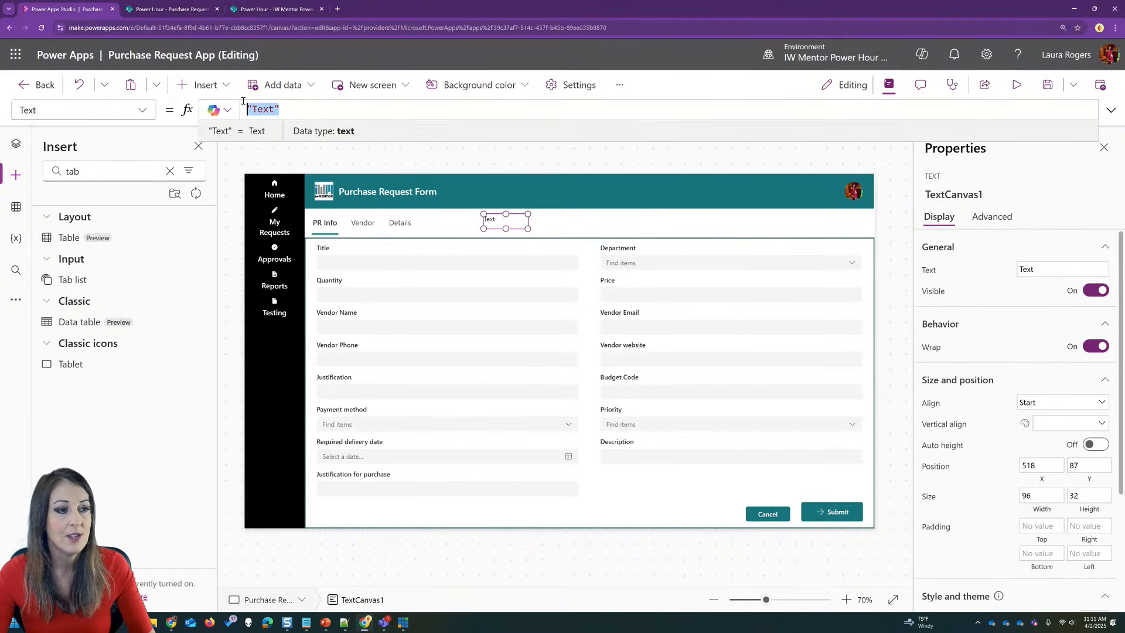
type("tabl")
key("Down")
key("Tab")
type(".se")
key("Tab")
type(".")
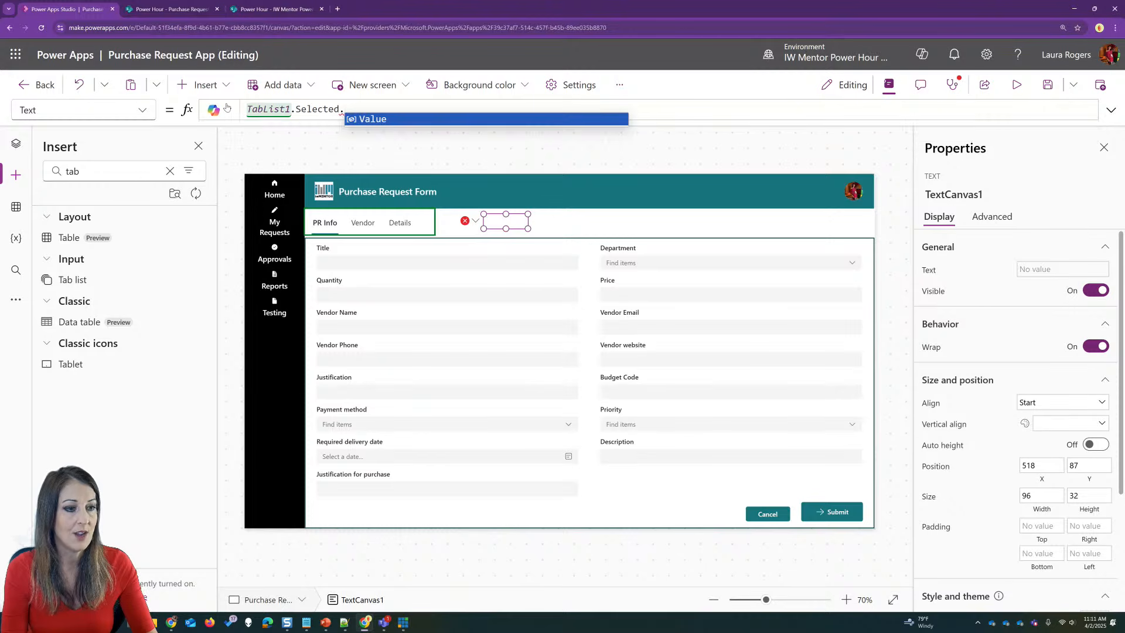
key("Tab")
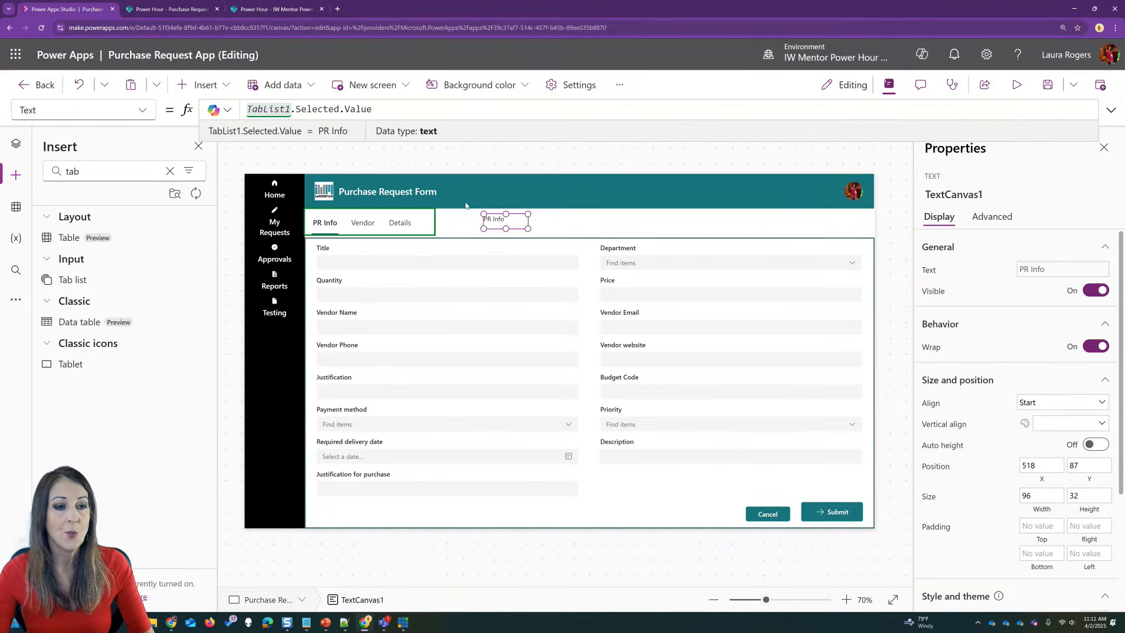
Preview the app and switch repeatedly between the PR Info, Vendor and Details tabs to check the text label beside them
left_click(1016, 84)
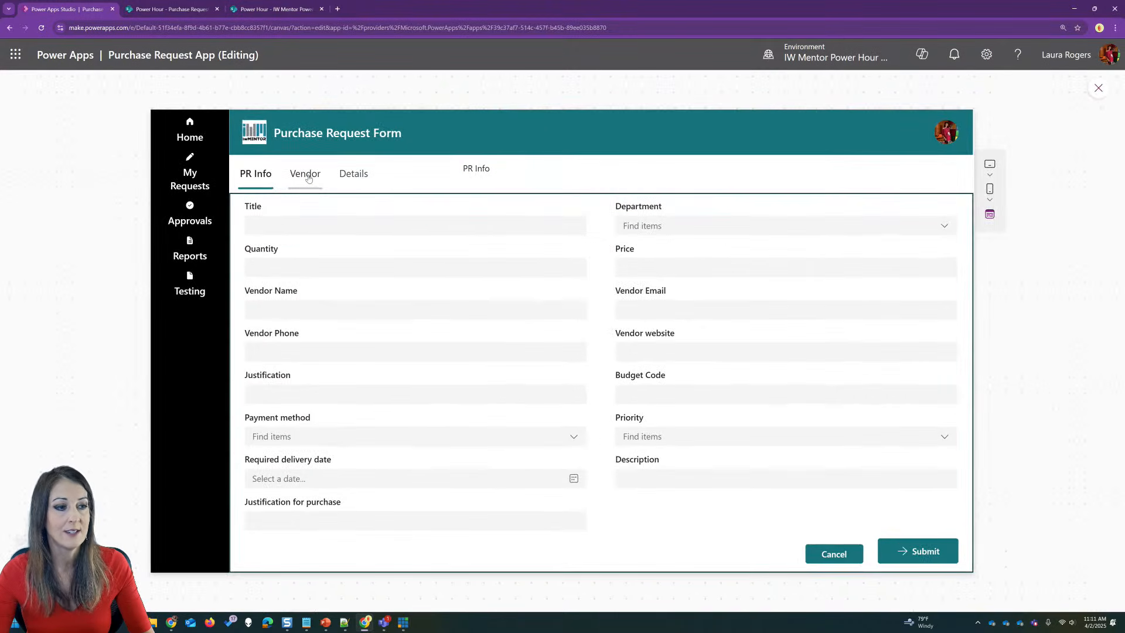
left_click(308, 178)
left_click(351, 177)
left_click(305, 178)
left_click(255, 174)
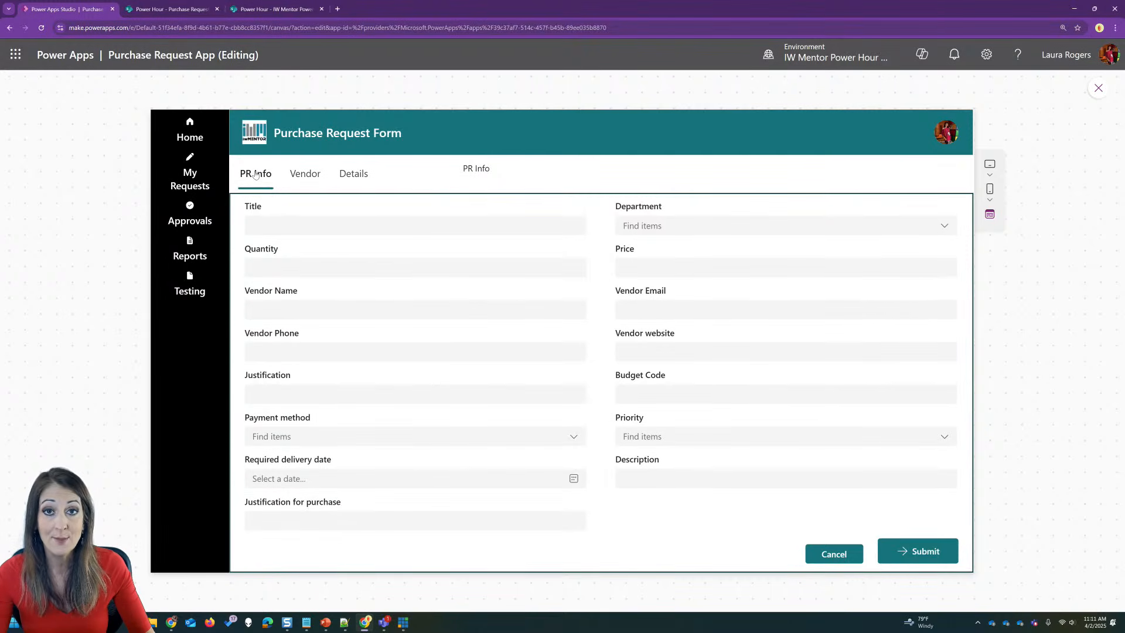
left_click(301, 178)
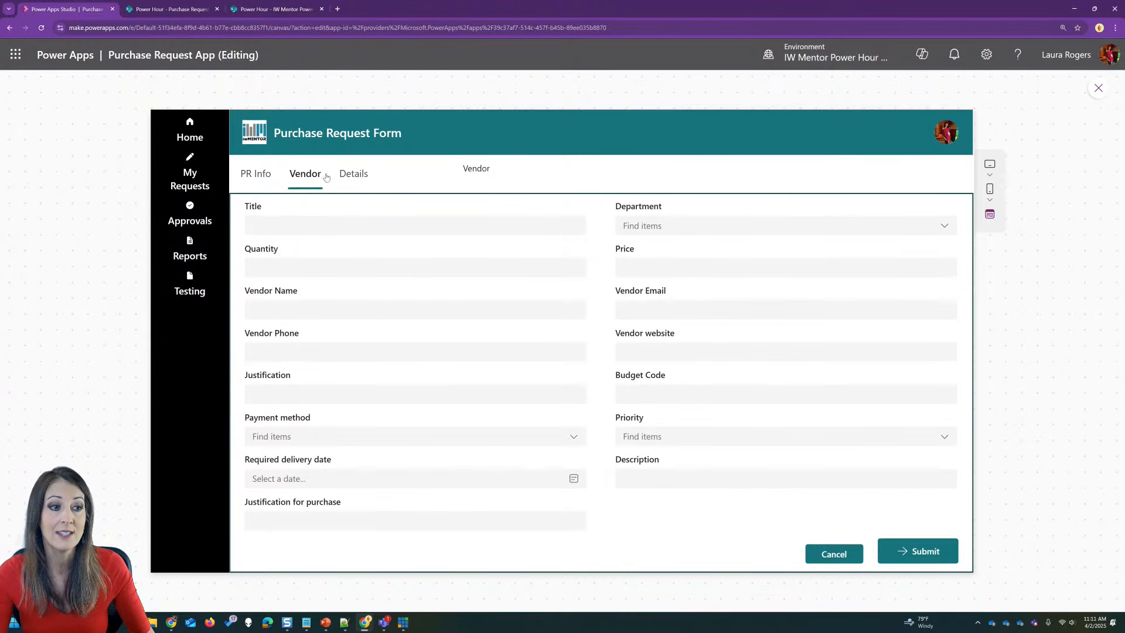
left_click(353, 176)
left_click(304, 176)
left_click(256, 176)
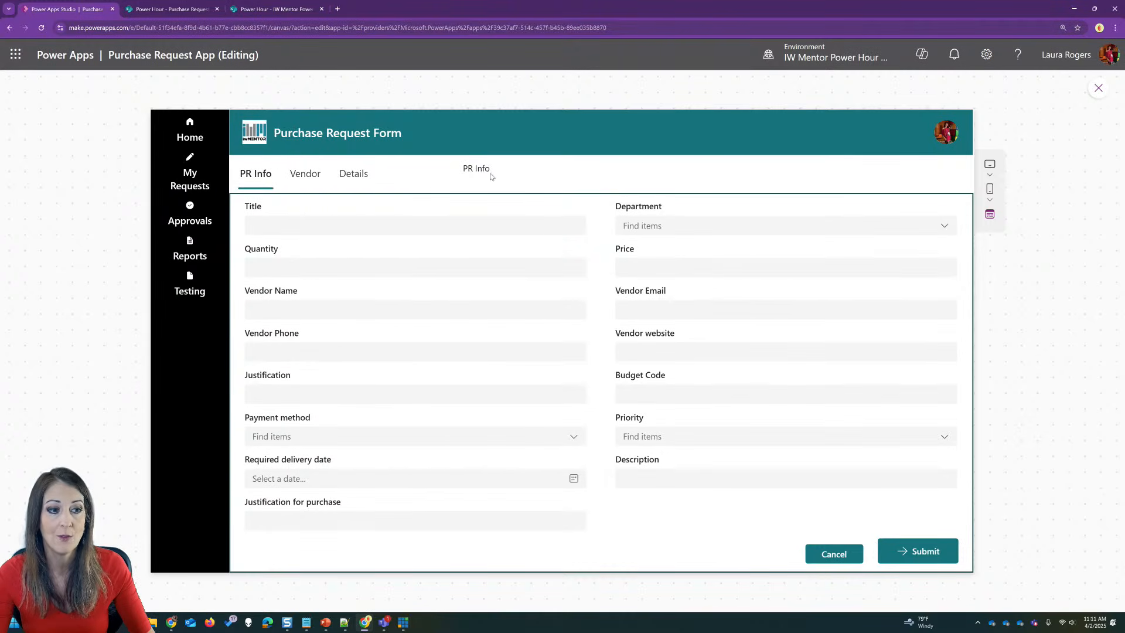
left_click(316, 176)
left_click(258, 177)
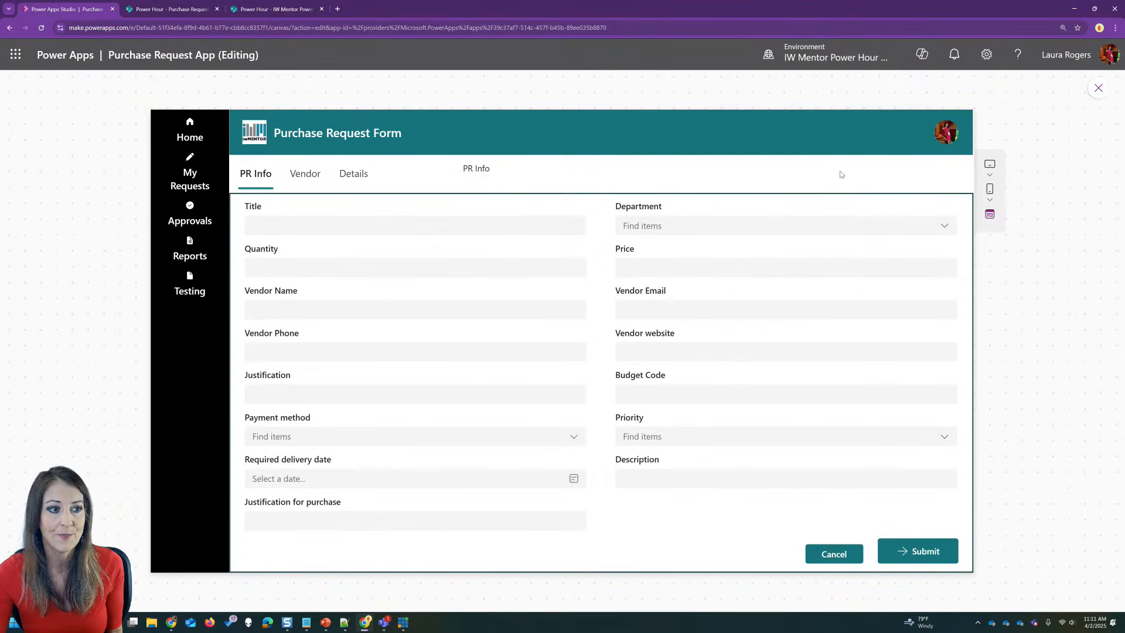
Close the preview, copy the formula TabList1.Selected.Value from the test text control beside the tabs, and delete that control
left_click(1097, 88)
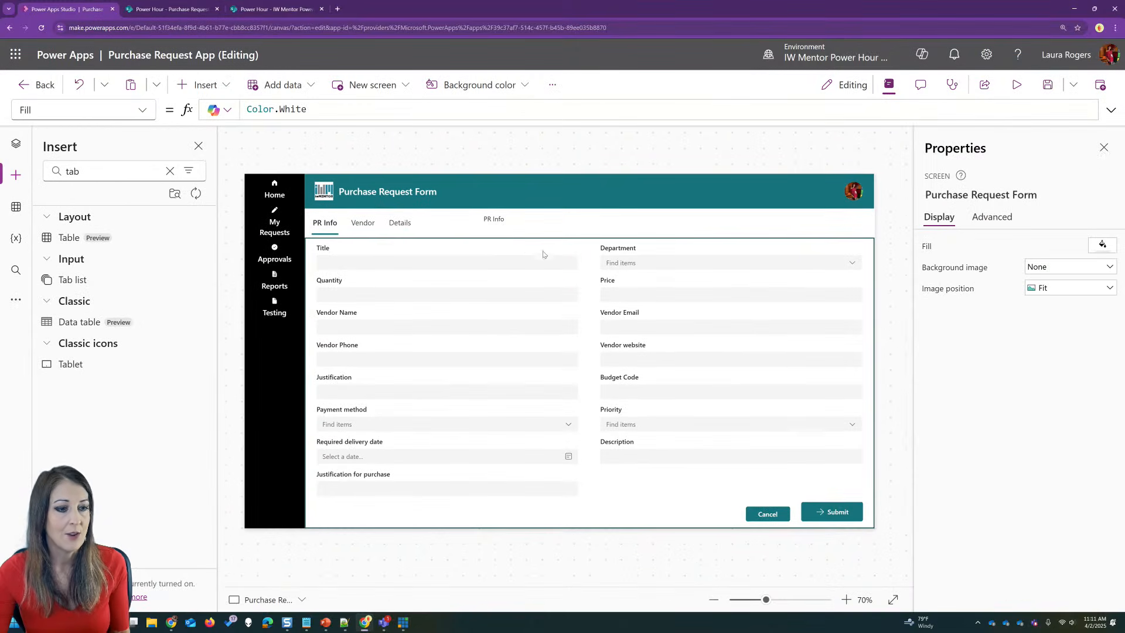
left_click(502, 223)
left_click_drag(388, 109, 238, 112)
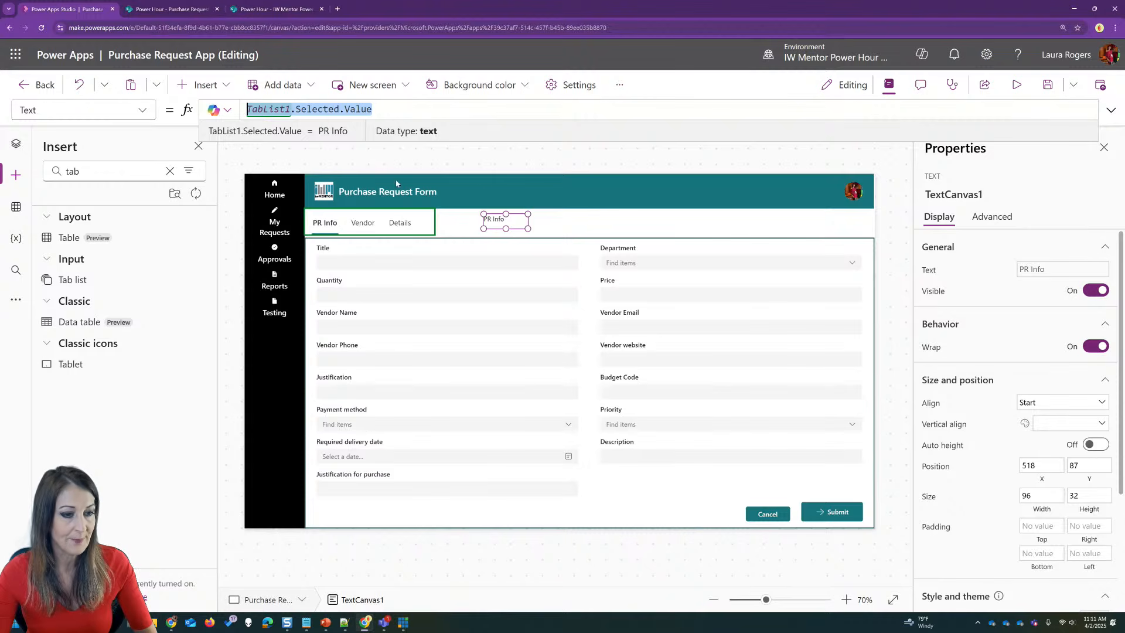
left_click(488, 216)
left_click(489, 217)
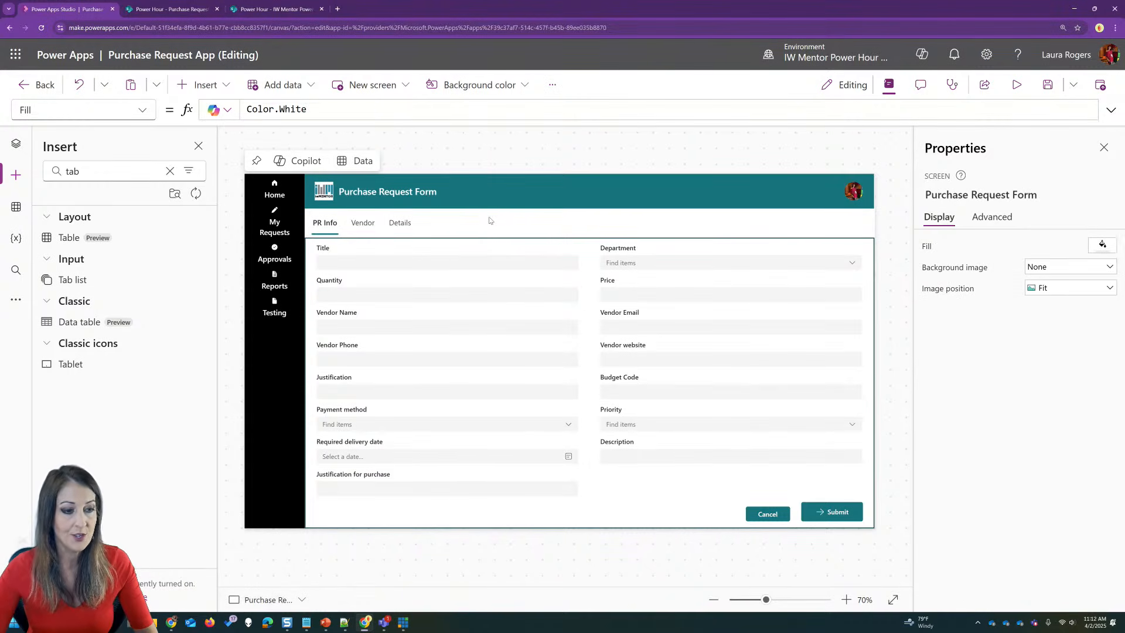
Set the Title card's Visible property to the formula TabList1.Selected.Value="PR Info"
left_click(459, 254)
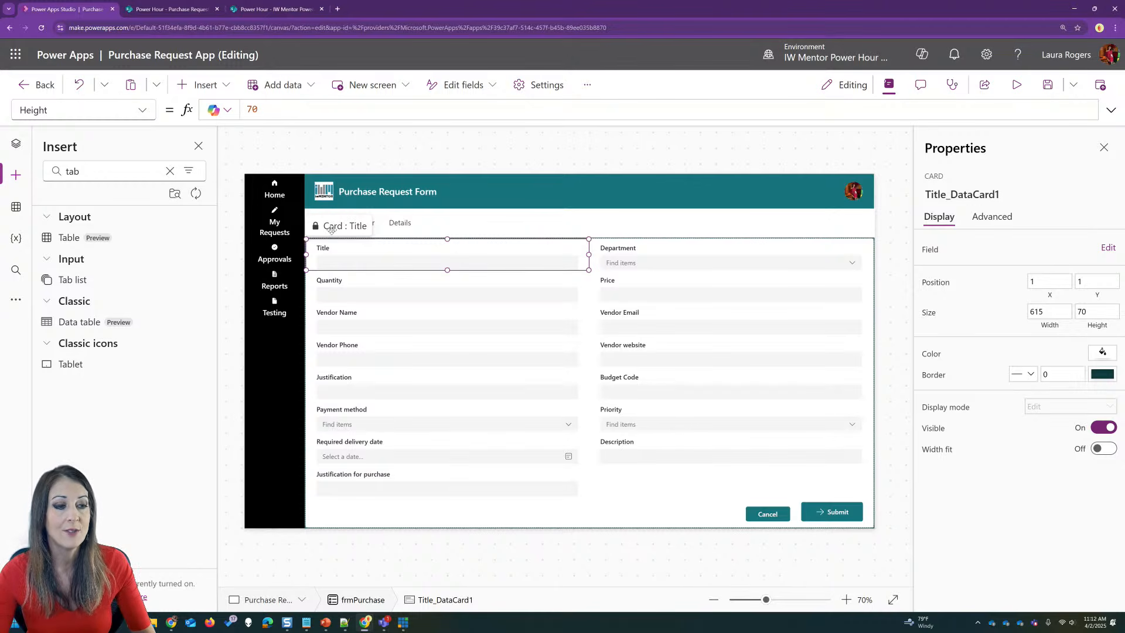
left_click(139, 111)
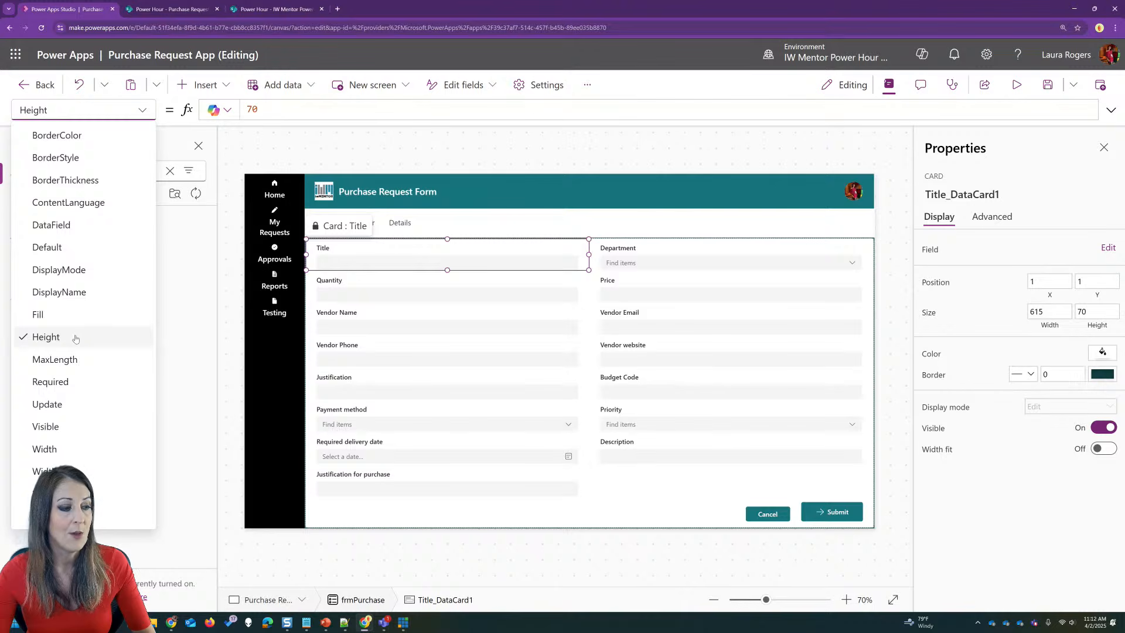
left_click(76, 426)
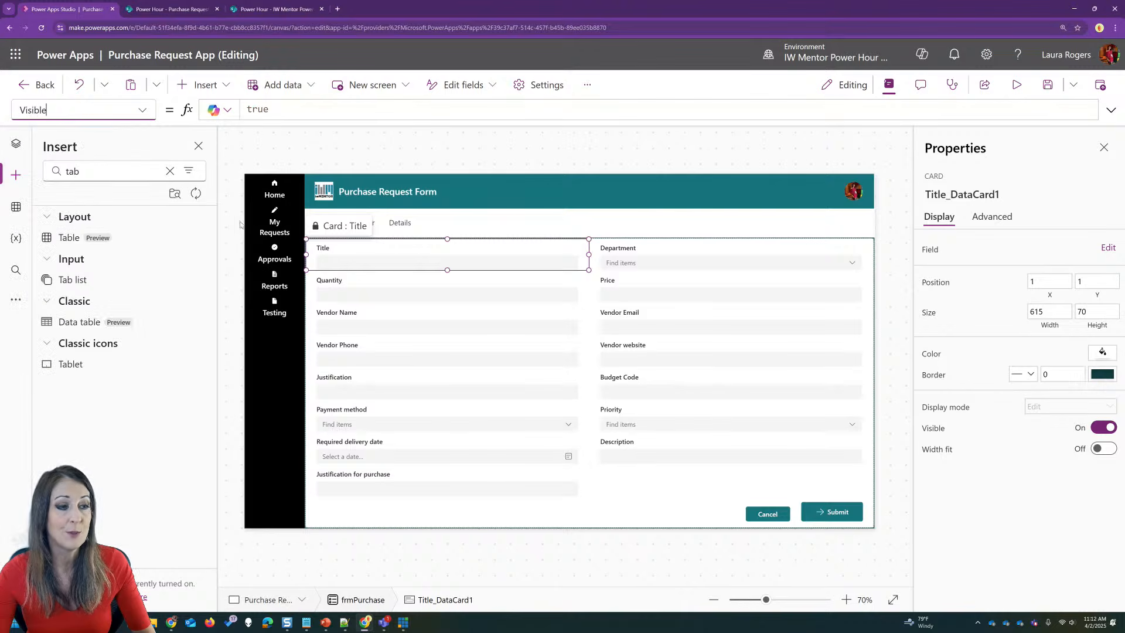
left_click(262, 112)
double_click(262, 111)
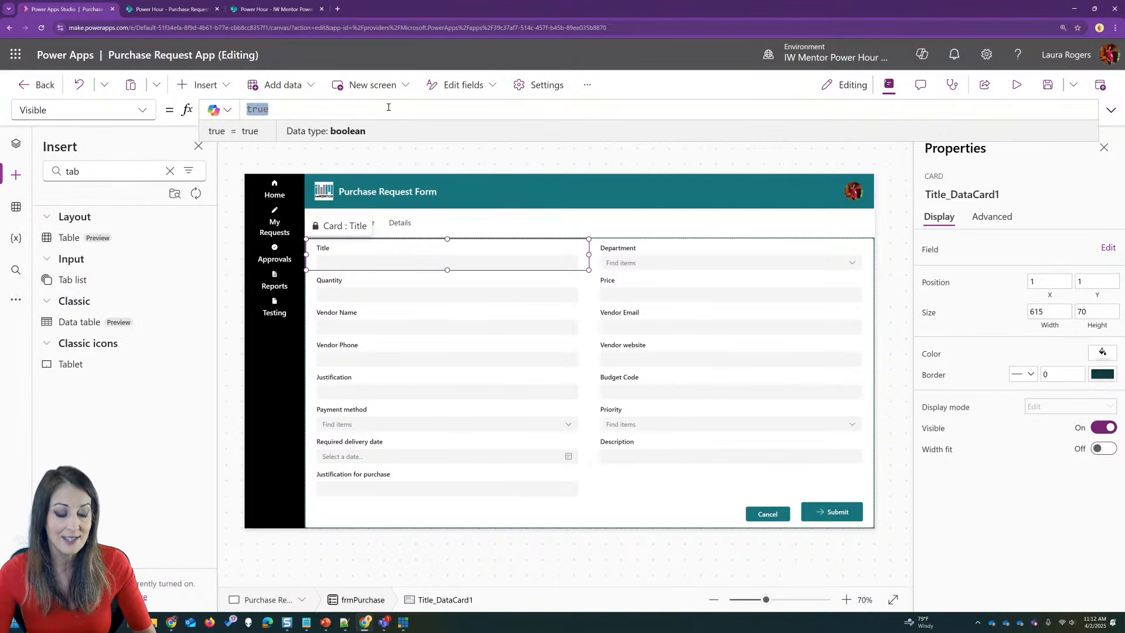
type("TabList1.Selected.Value")
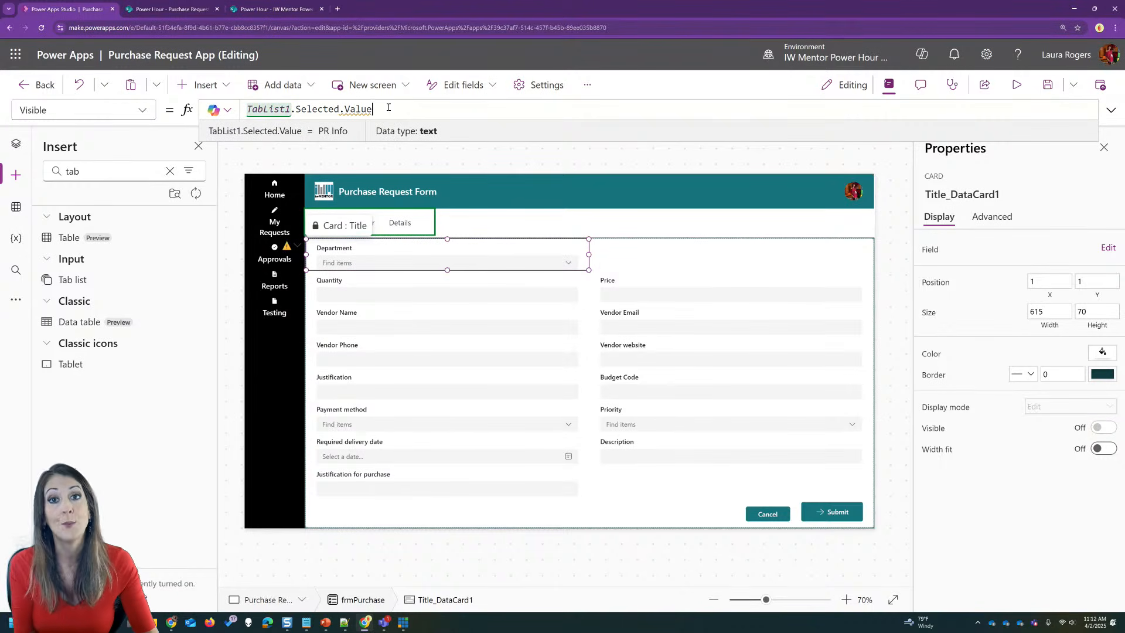
type("=")
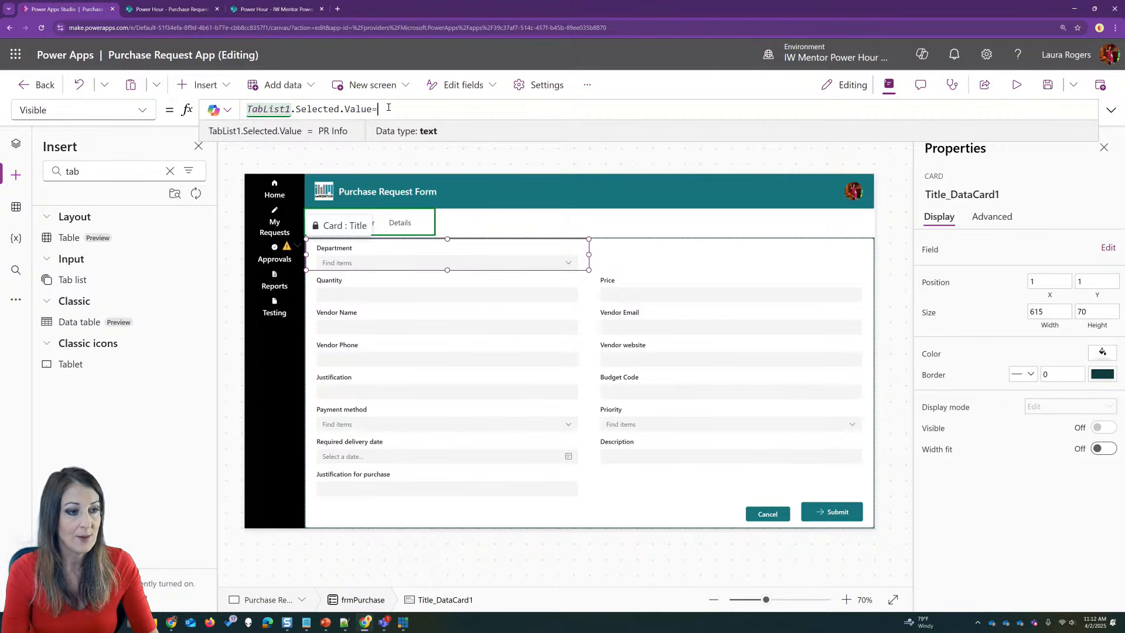
type("\"P")
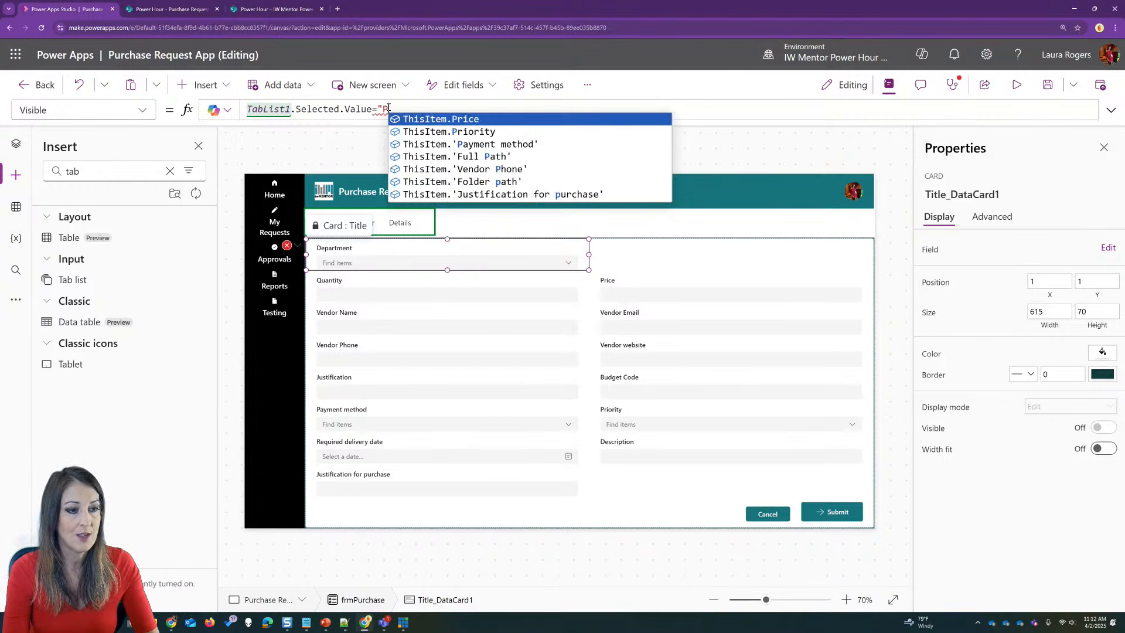
type("R Info\"")
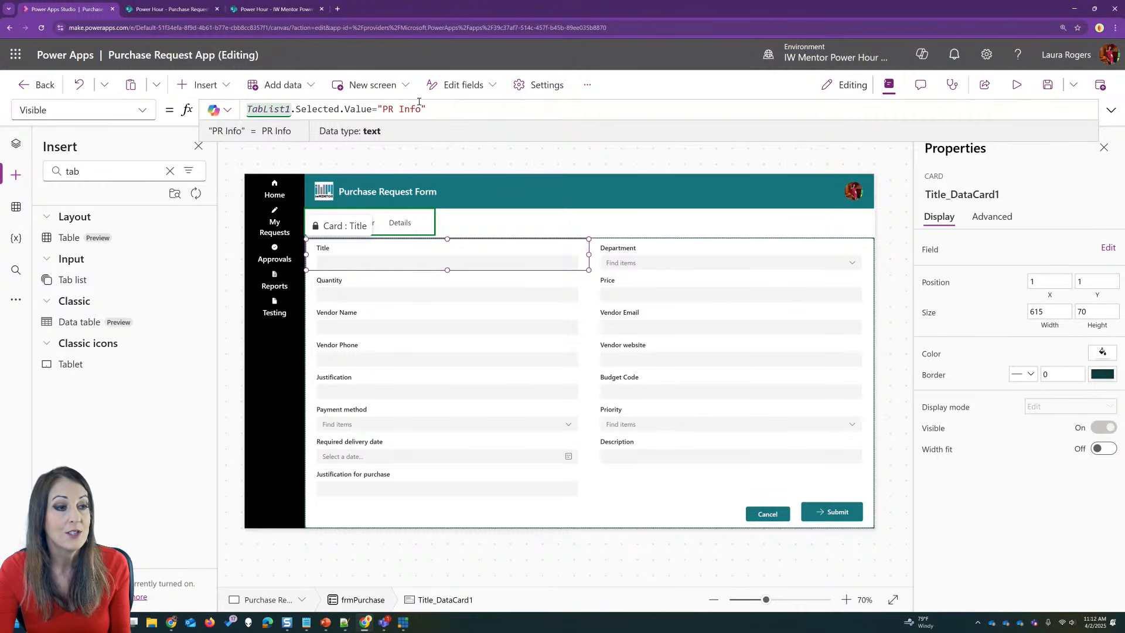
Copy the Title card's Visible formula, TabList1.Selected.Value="PR Info", into the Department card's Visible property
left_click_drag(432, 109, 242, 109)
key("ctrl+c")
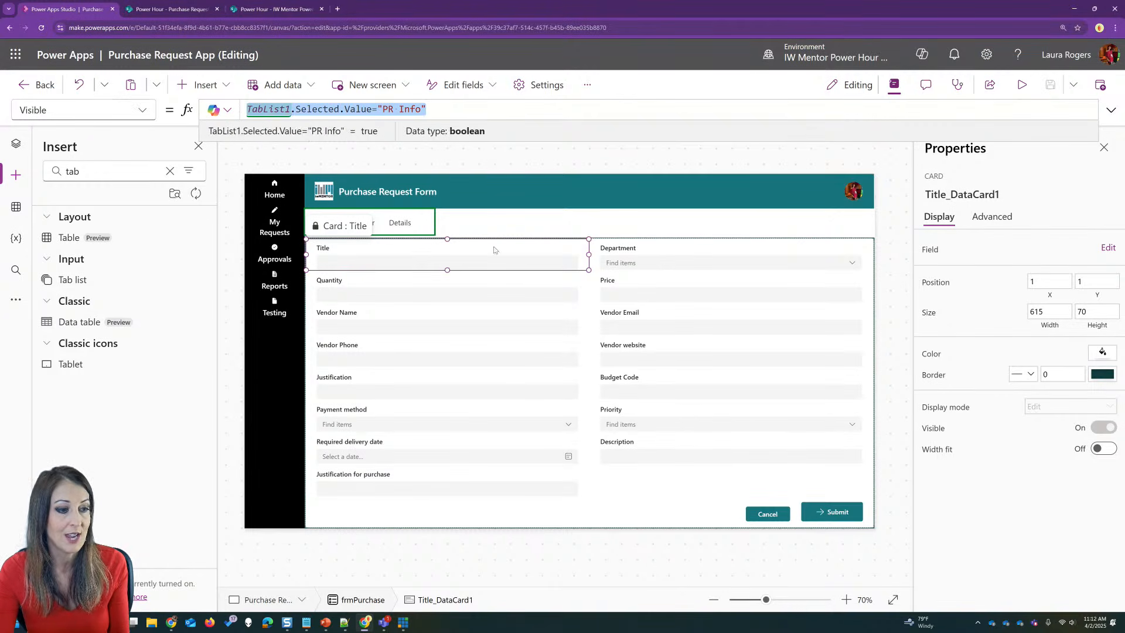
left_click(630, 258)
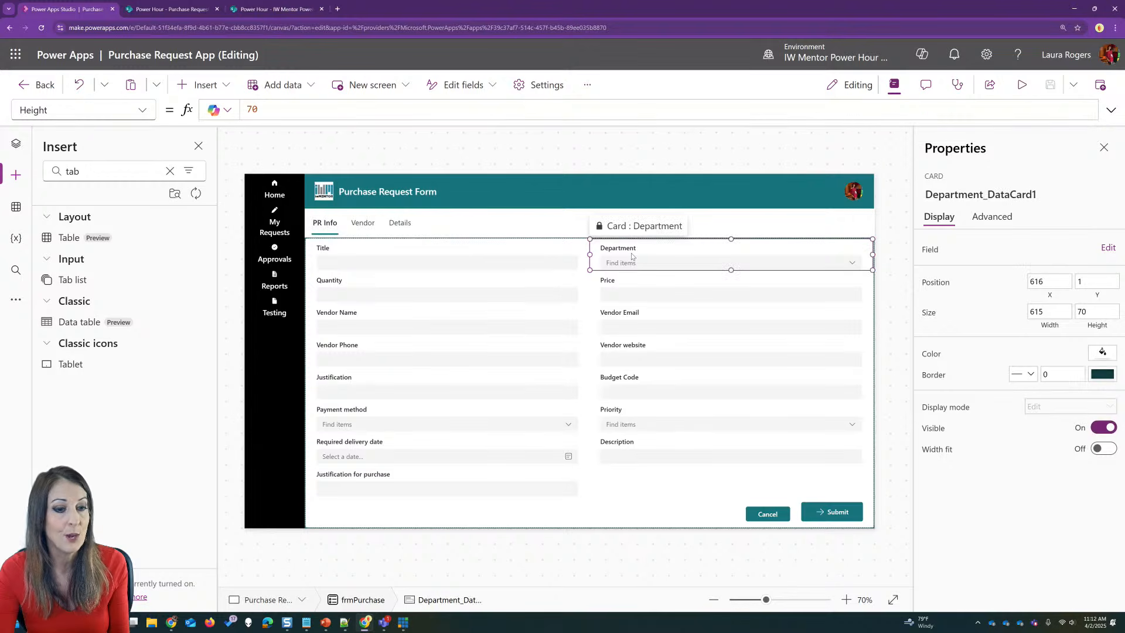
left_click(143, 110)
left_click(41, 405)
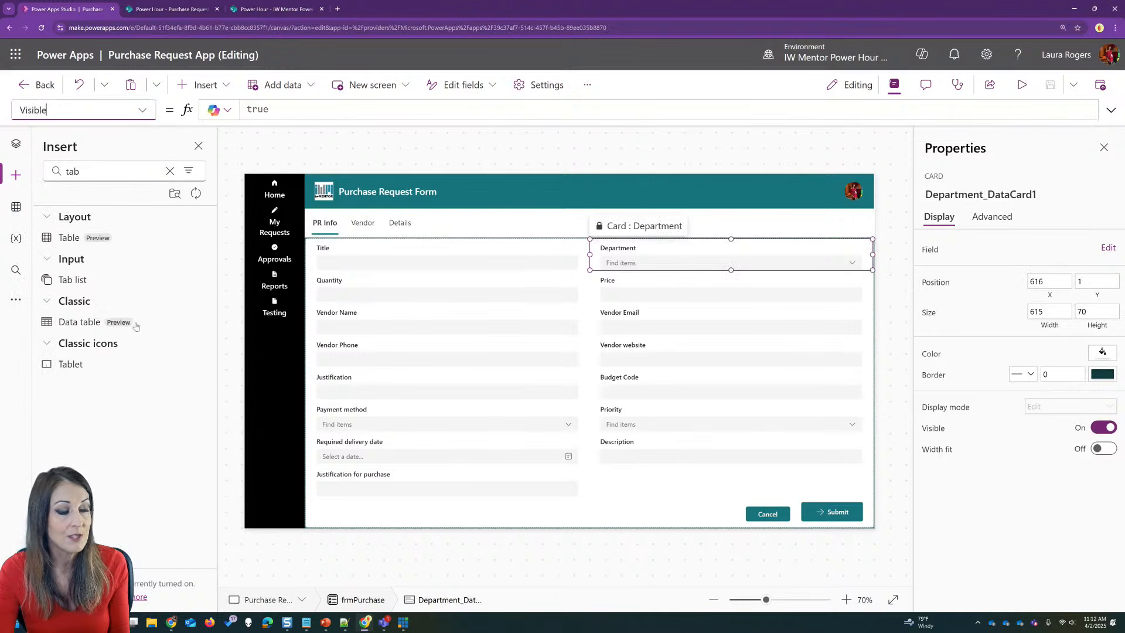
left_click(252, 111)
double_click(252, 110)
key("ctrl+v")
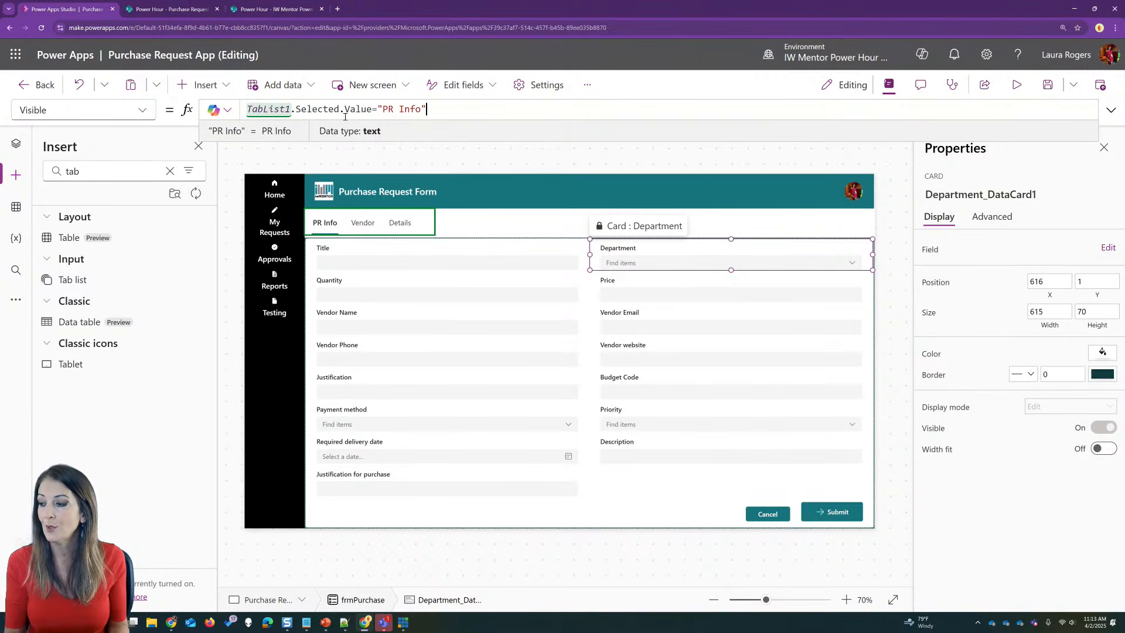
left_click(425, 280)
left_click(638, 283)
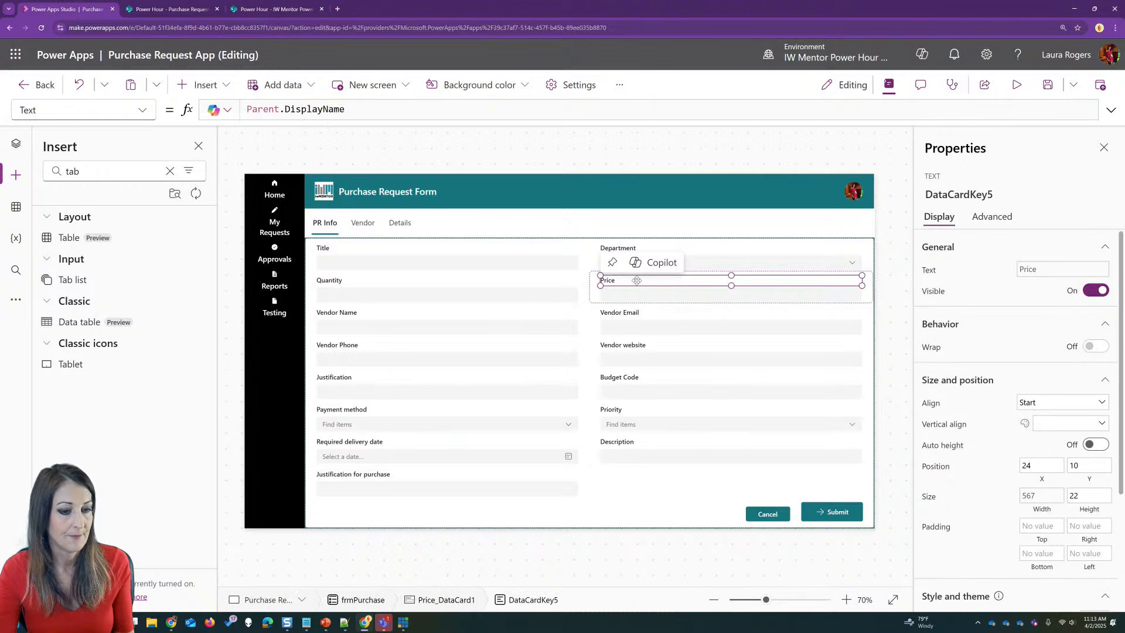
left_click(511, 299)
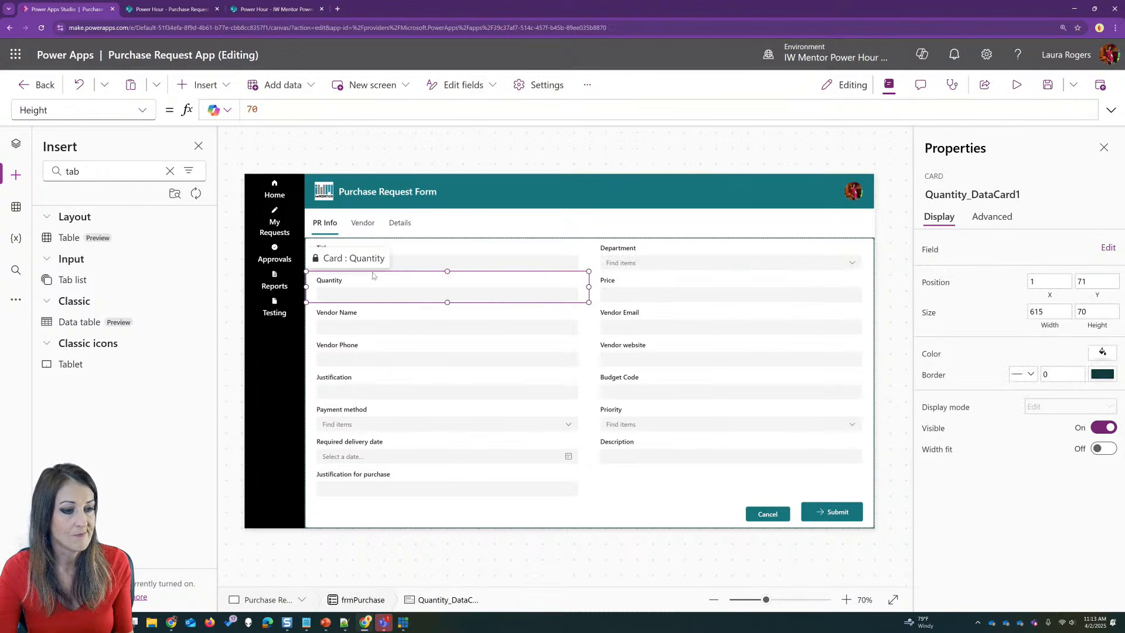
left_click(607, 283)
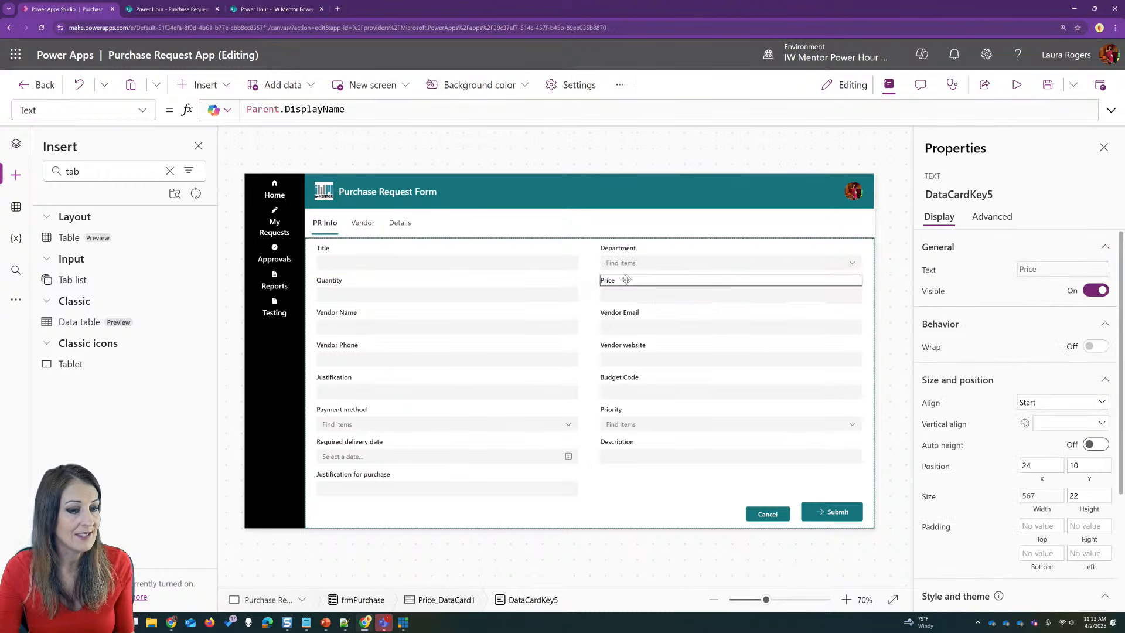
Show the form's cards in the tree view and collapse the Quantity card under frmPurchase
left_click(16, 144)
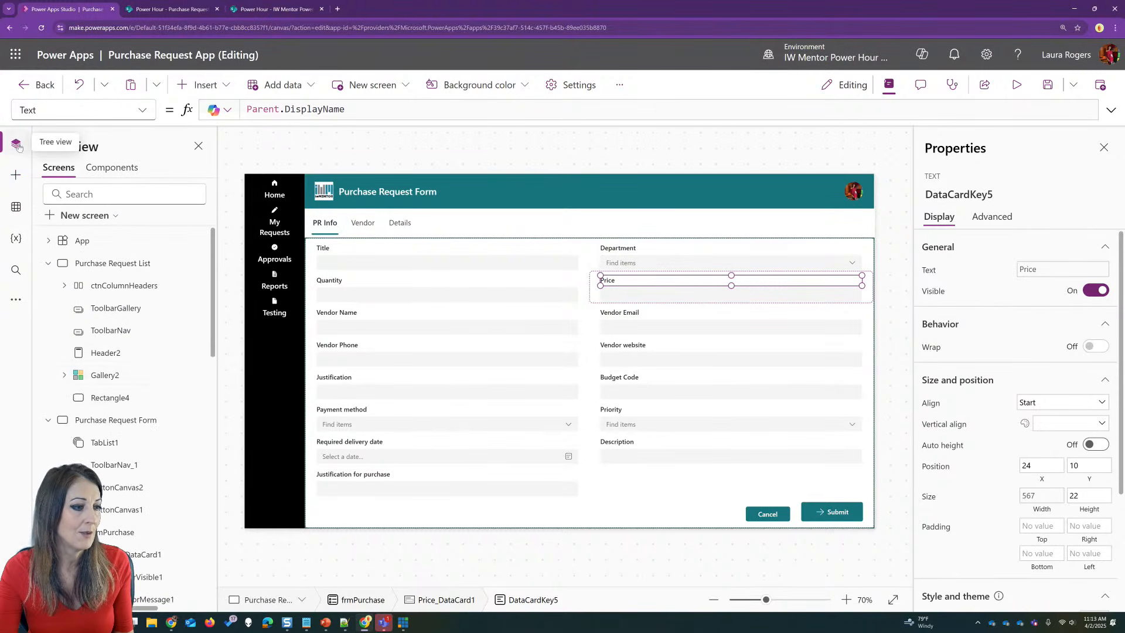
scroll(175, 384, "down", 5)
scroll(175, 385, "down", 3)
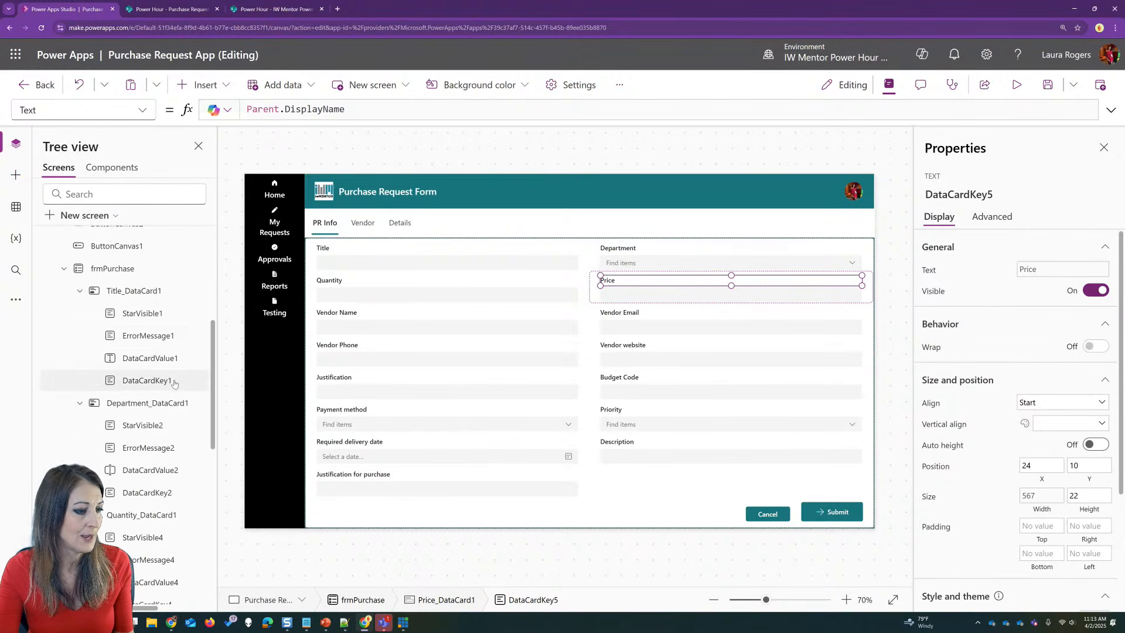
left_click(141, 428)
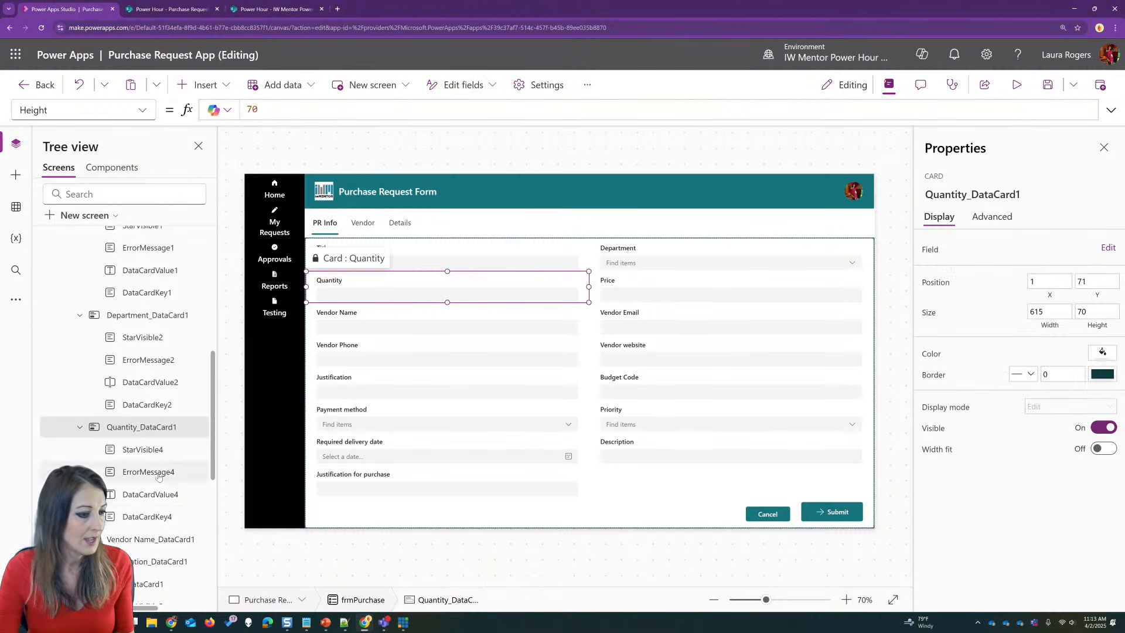
left_click(79, 426)
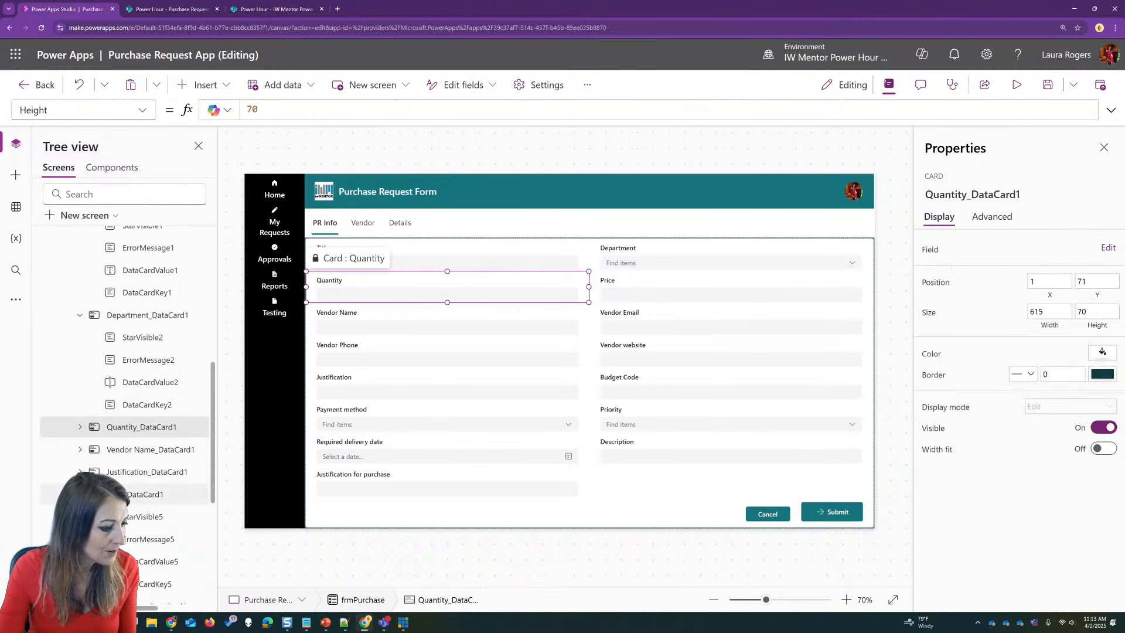
left_click(131, 496)
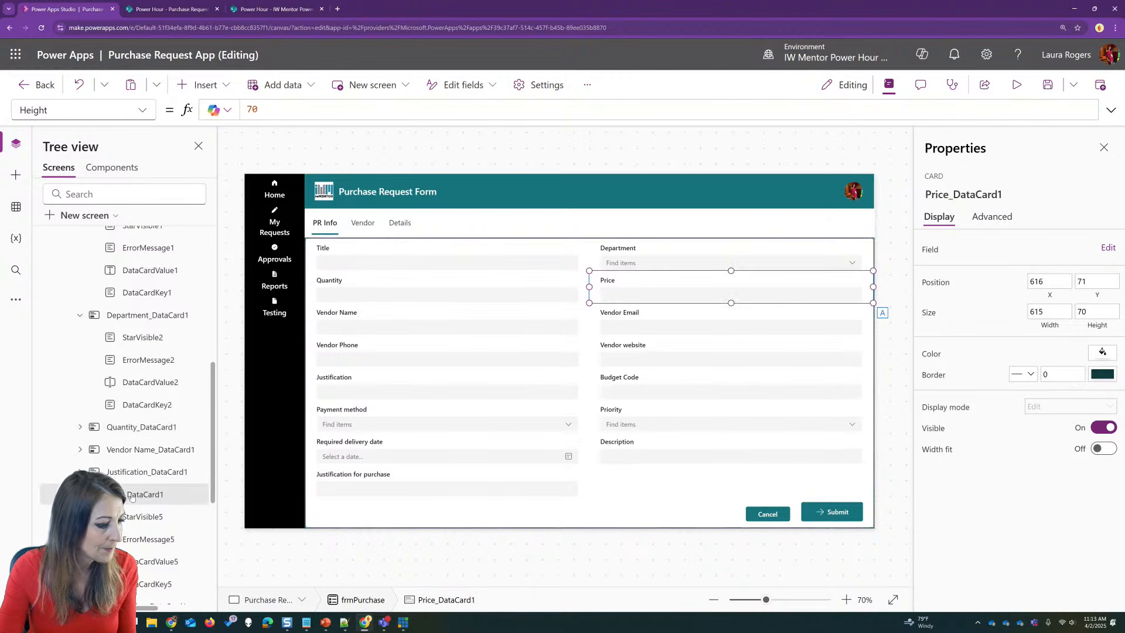
left_click(158, 451, "ctrl")
left_click(155, 478, "ctrl")
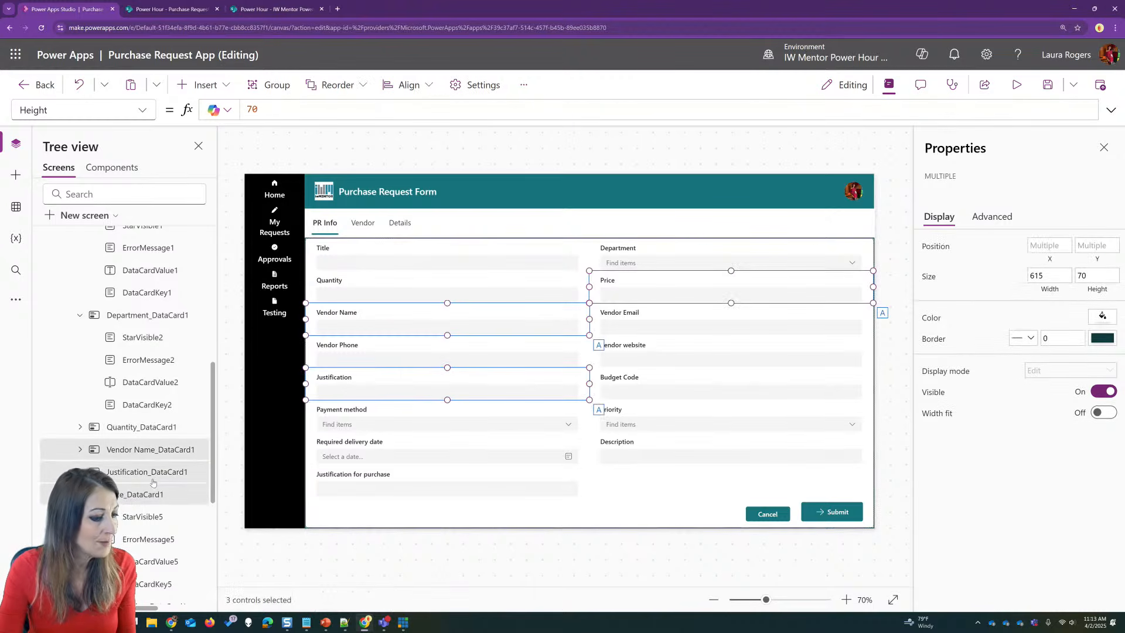
left_click(159, 426)
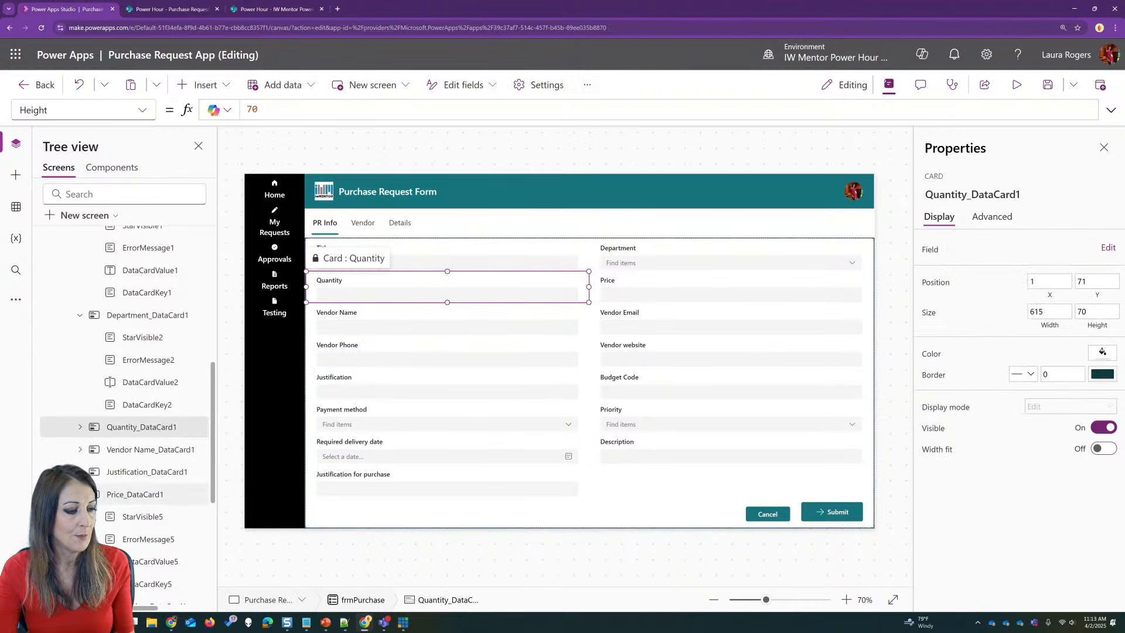
left_click(188, 497)
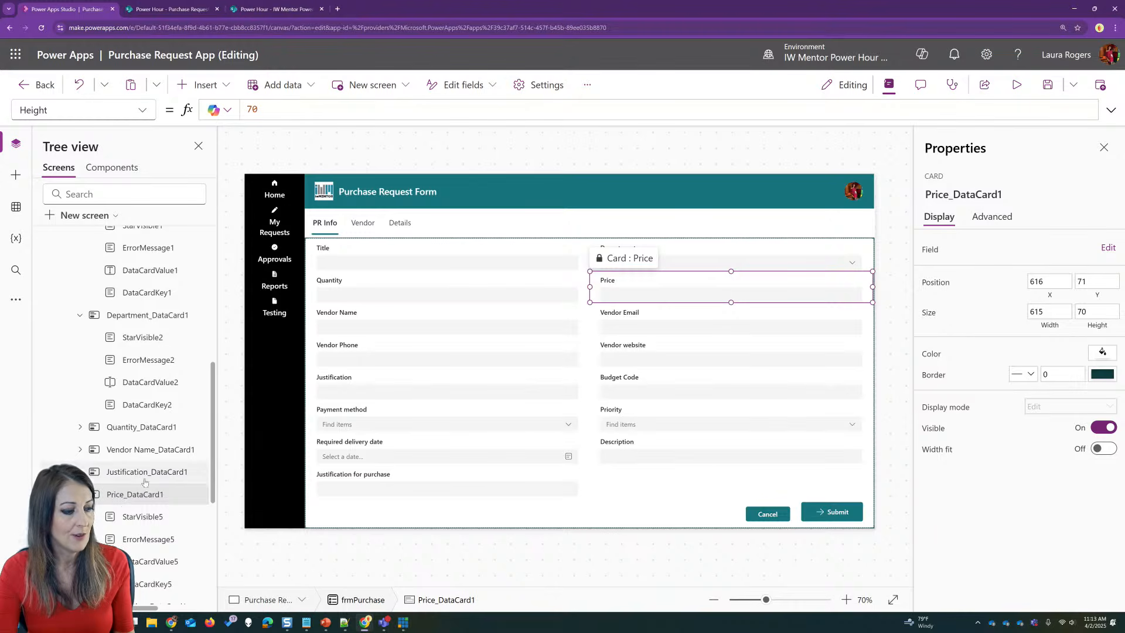
Select the Quantity and Price cards together and set their Visible property to TabList1.Selected.Value="PR Info"
left_click(149, 431)
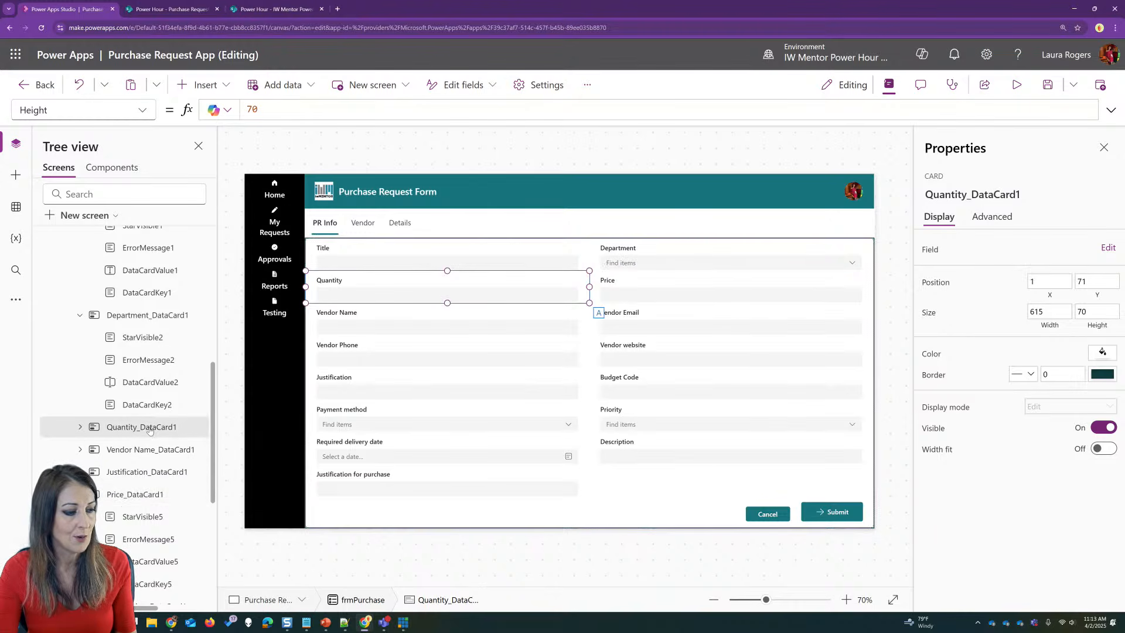
left_click(143, 495, "ctrl")
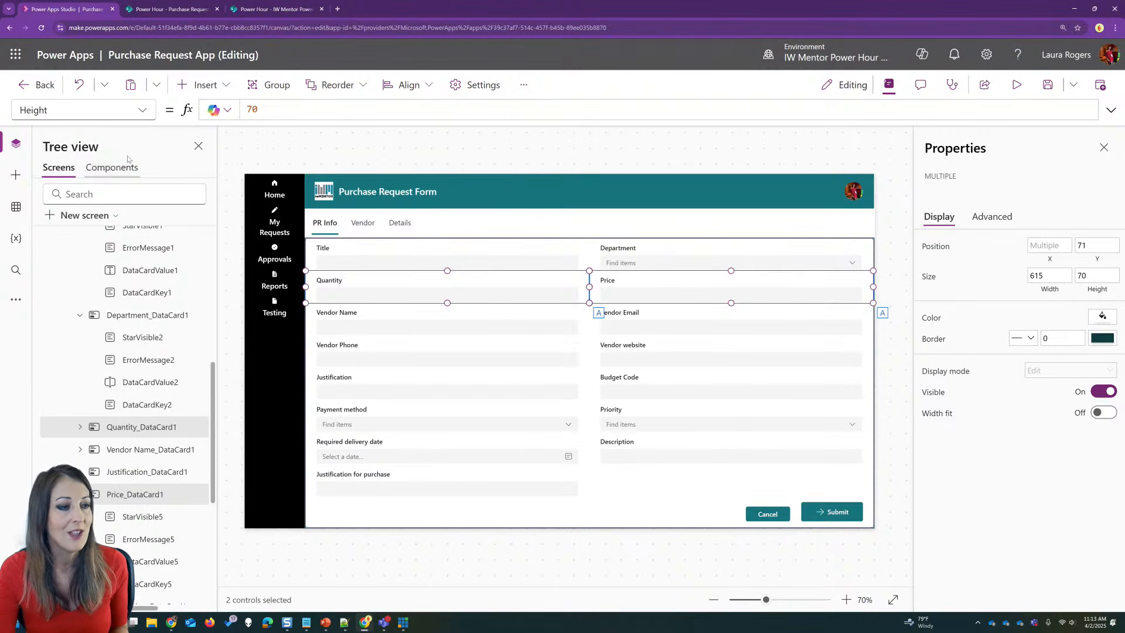
left_click(142, 110)
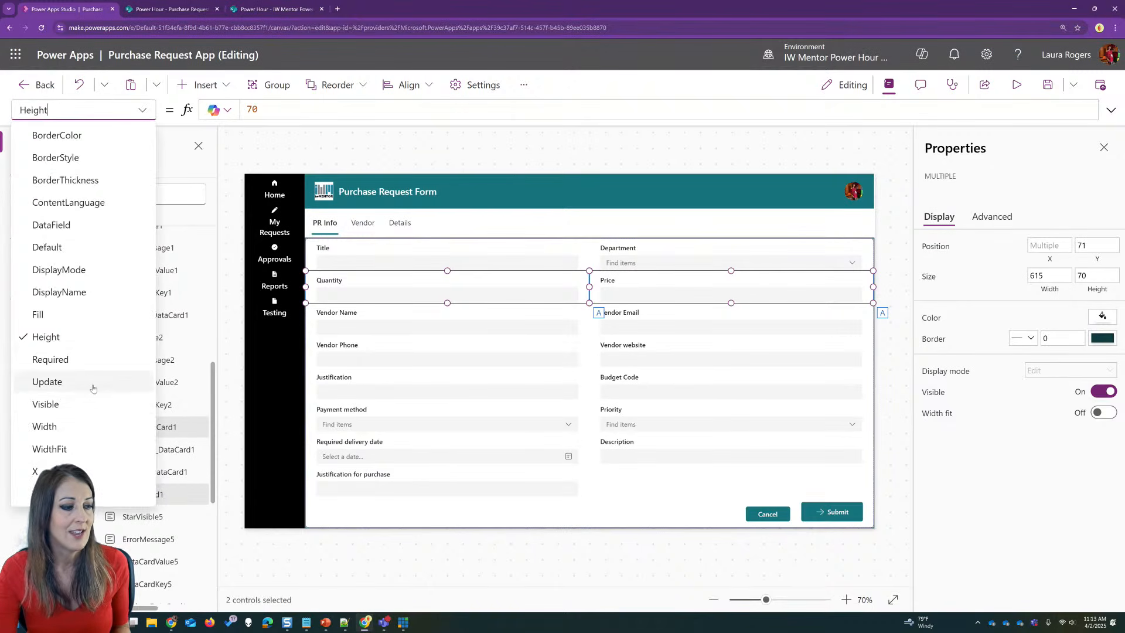
left_click(89, 402)
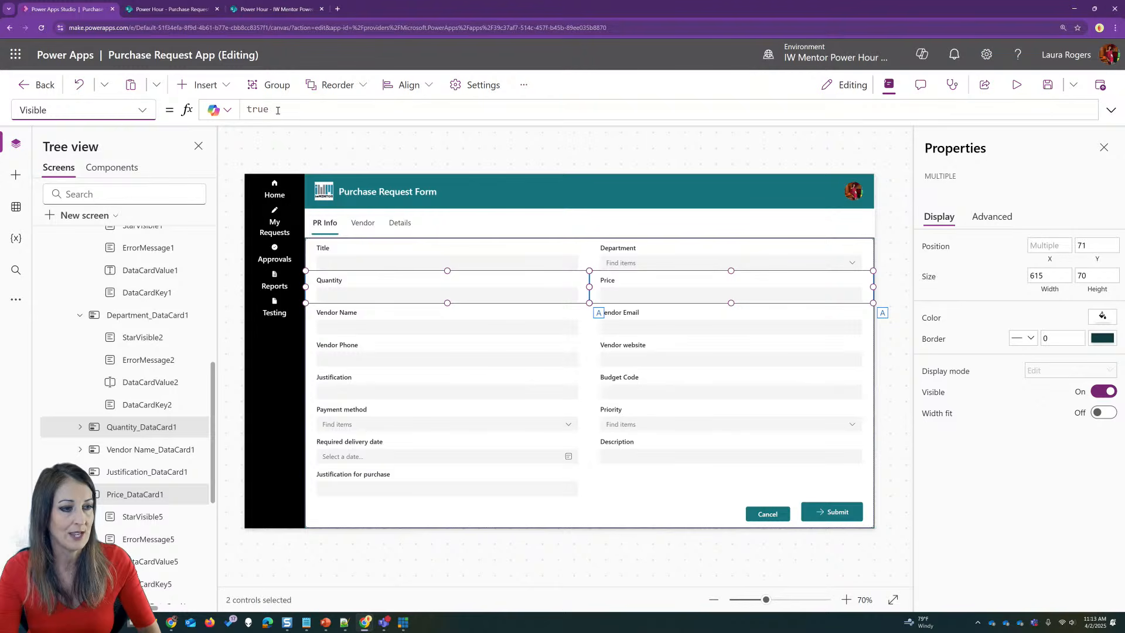
type("TabList1.Selected.Value=\"PR Info\"")
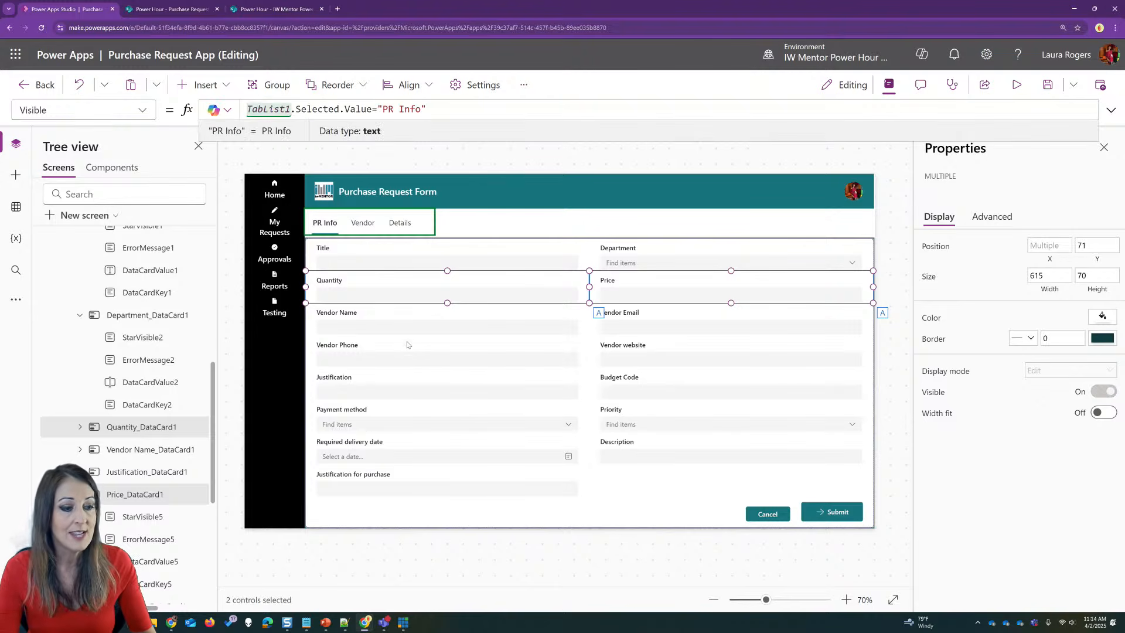
Collapse the Price card in the tree view and locate the Vendor Name and Vendor Phone cards
left_click(397, 323)
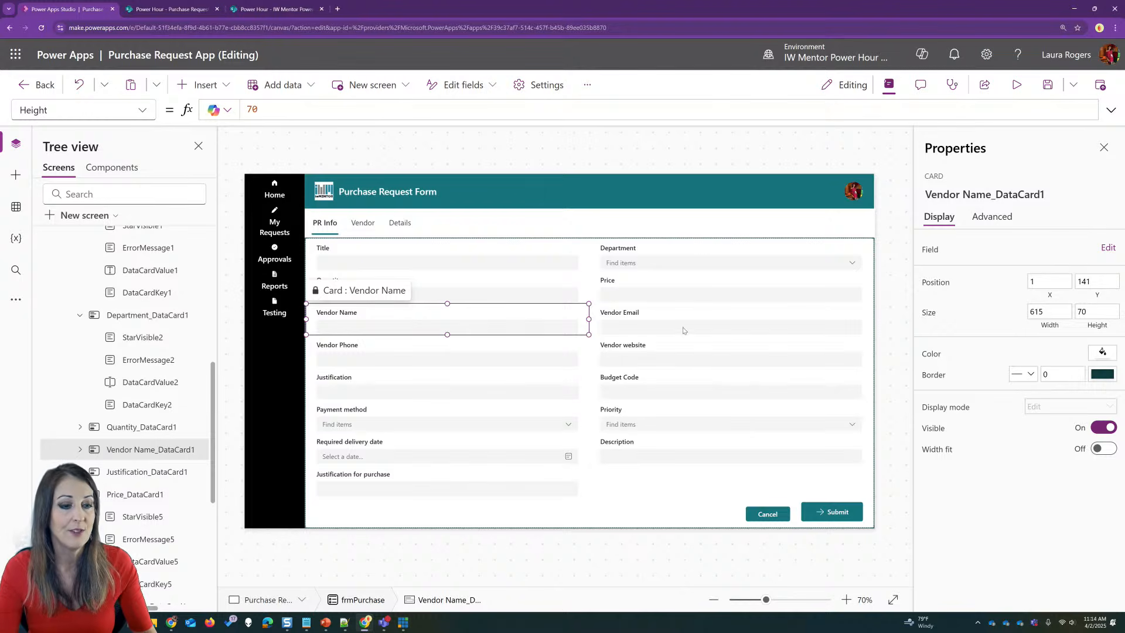
left_click(80, 494)
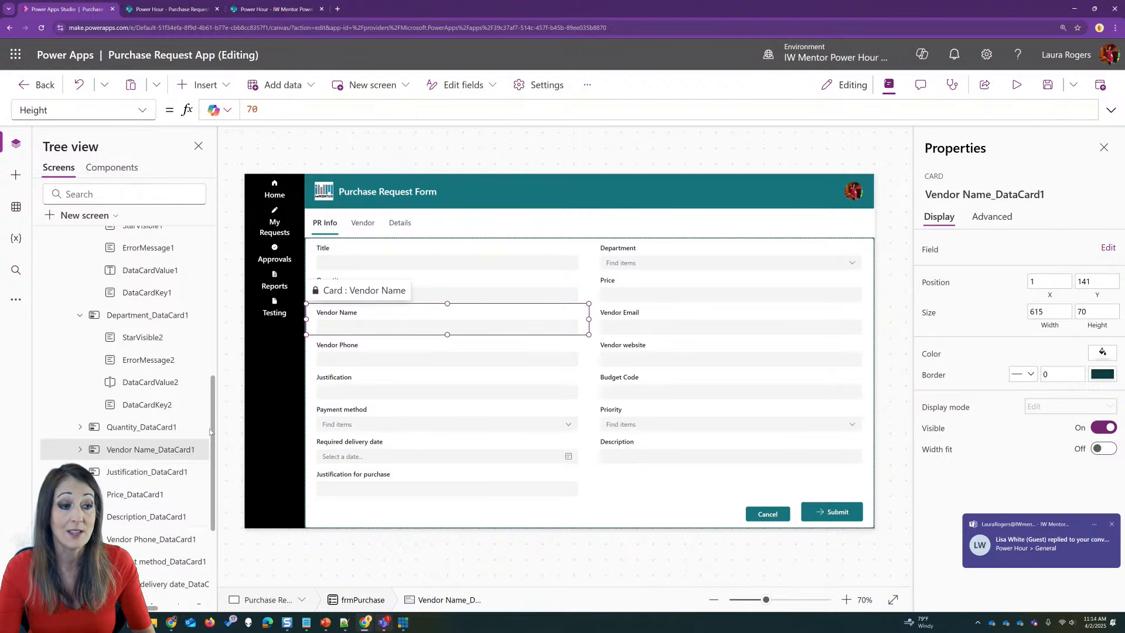
left_click(119, 539)
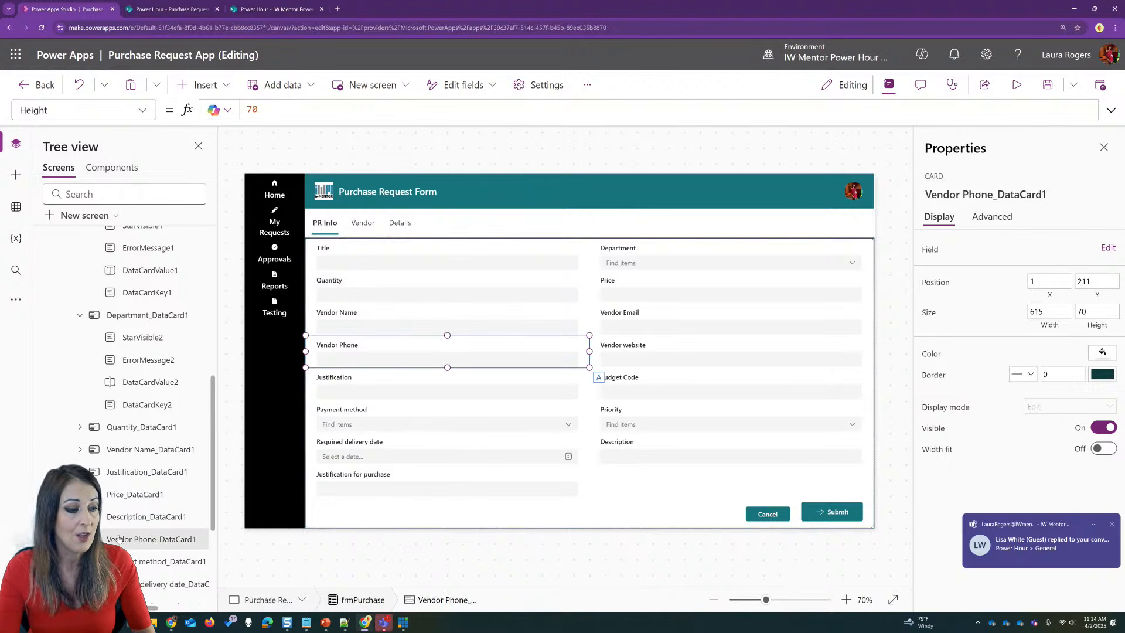
left_click(150, 450)
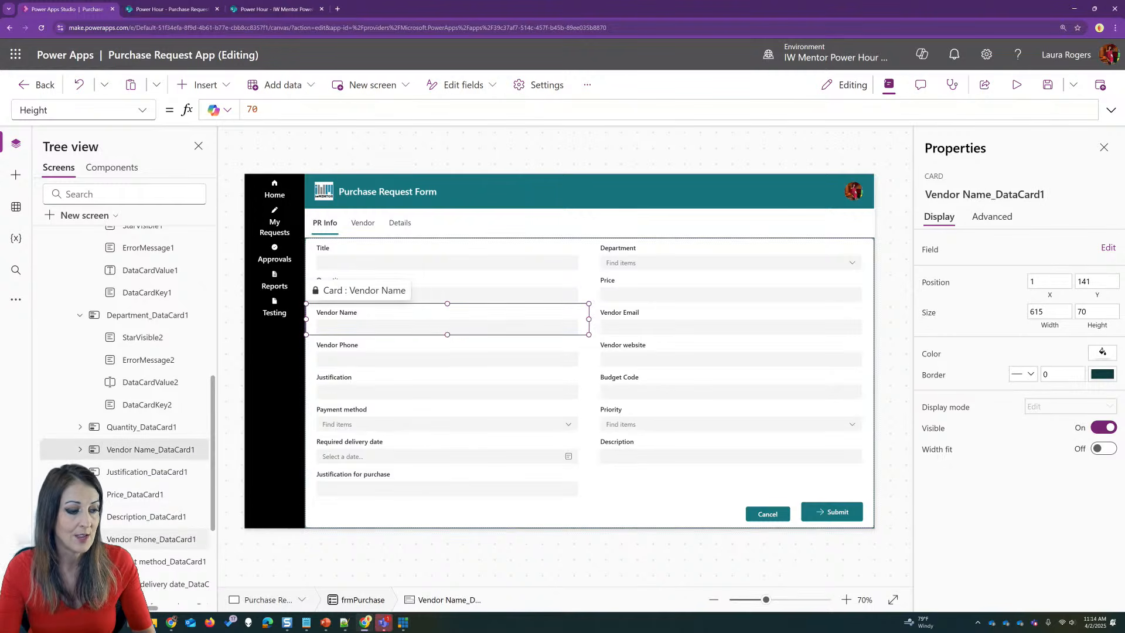
left_click(141, 539)
left_click(134, 450)
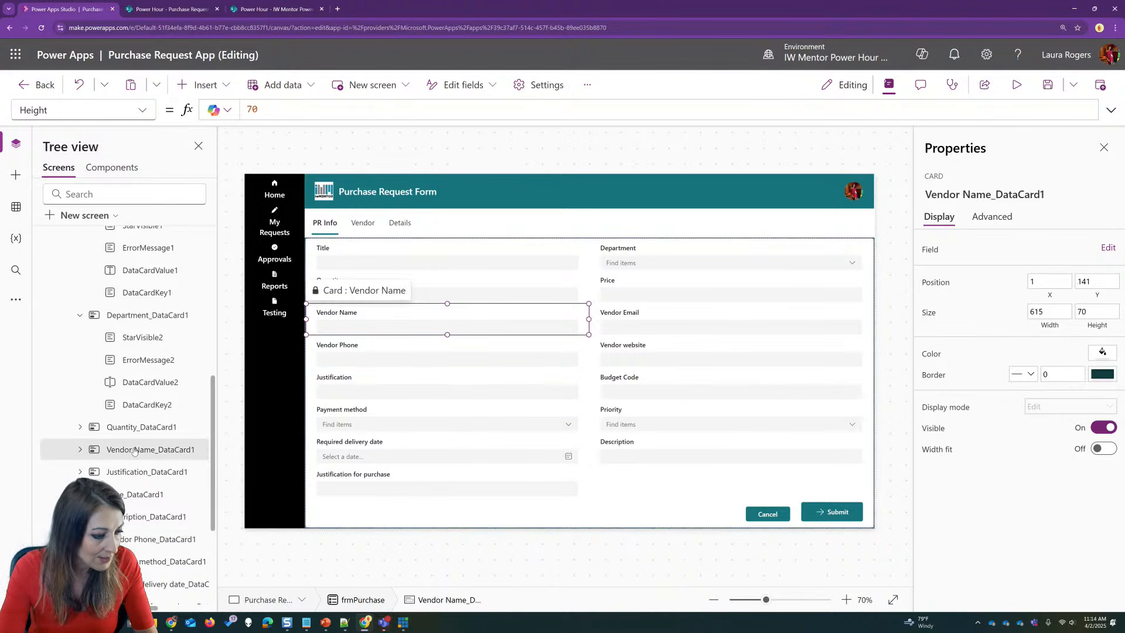
left_click(81, 540)
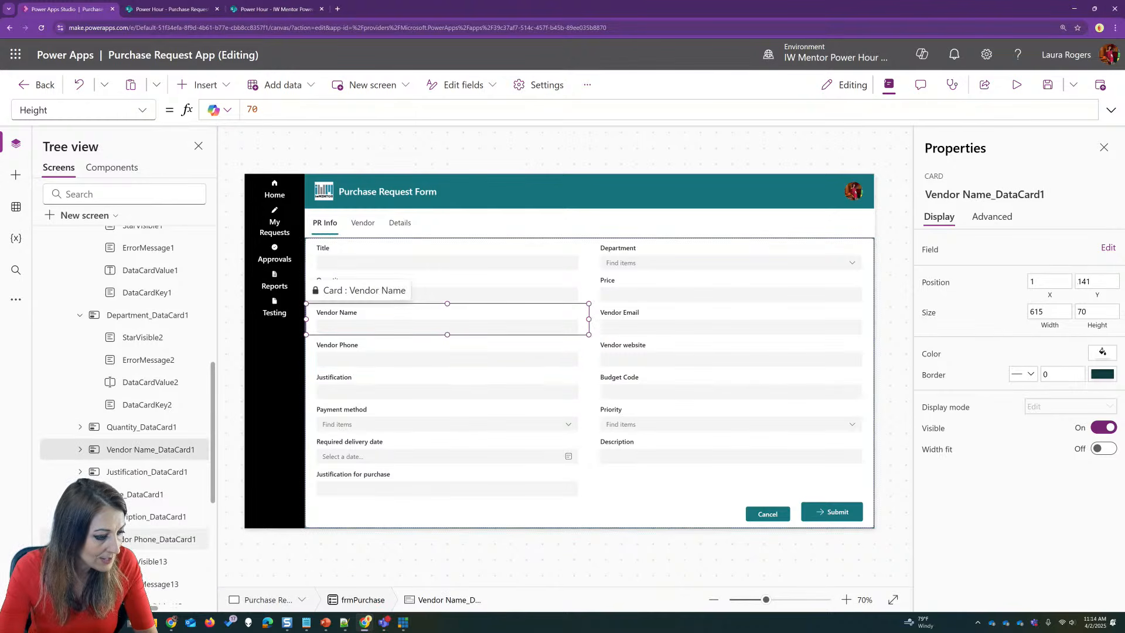
left_click(80, 540)
Select the Vendor Phone, Vendor Name, Vendor Email and Vendor website cards together
left_click(165, 544)
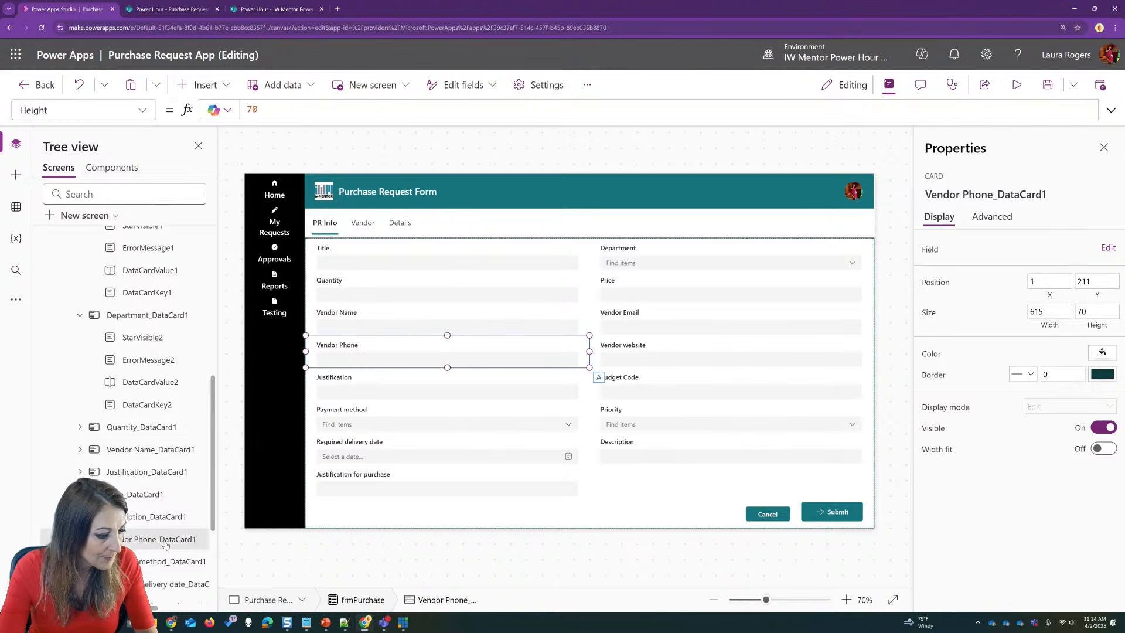
left_click(196, 449, "ctrl")
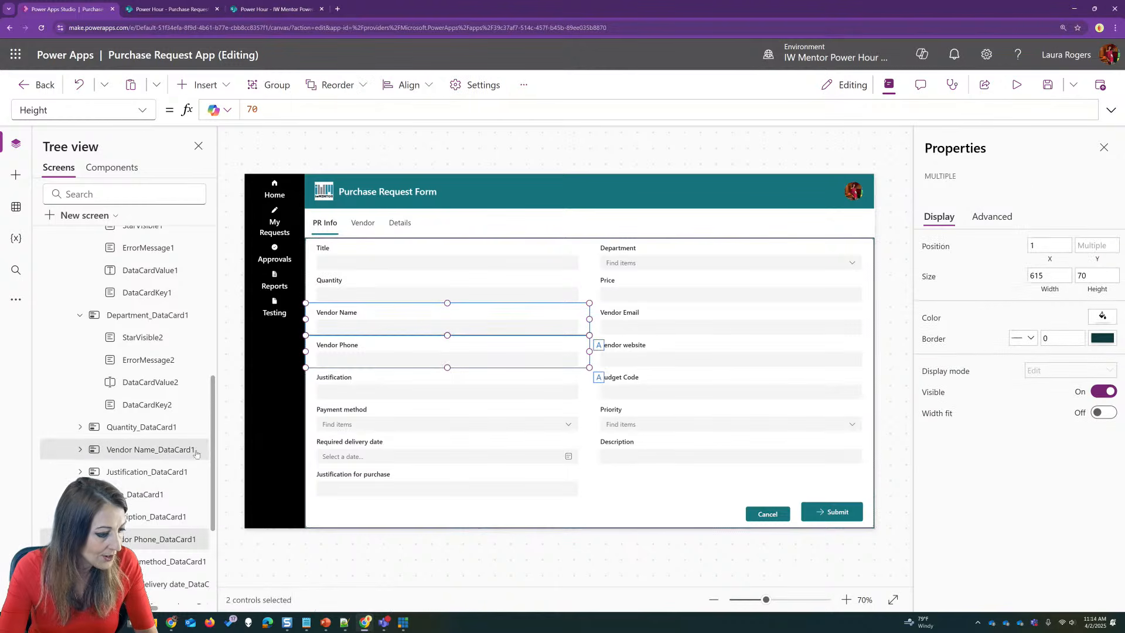
scroll(185, 524, "down", 3)
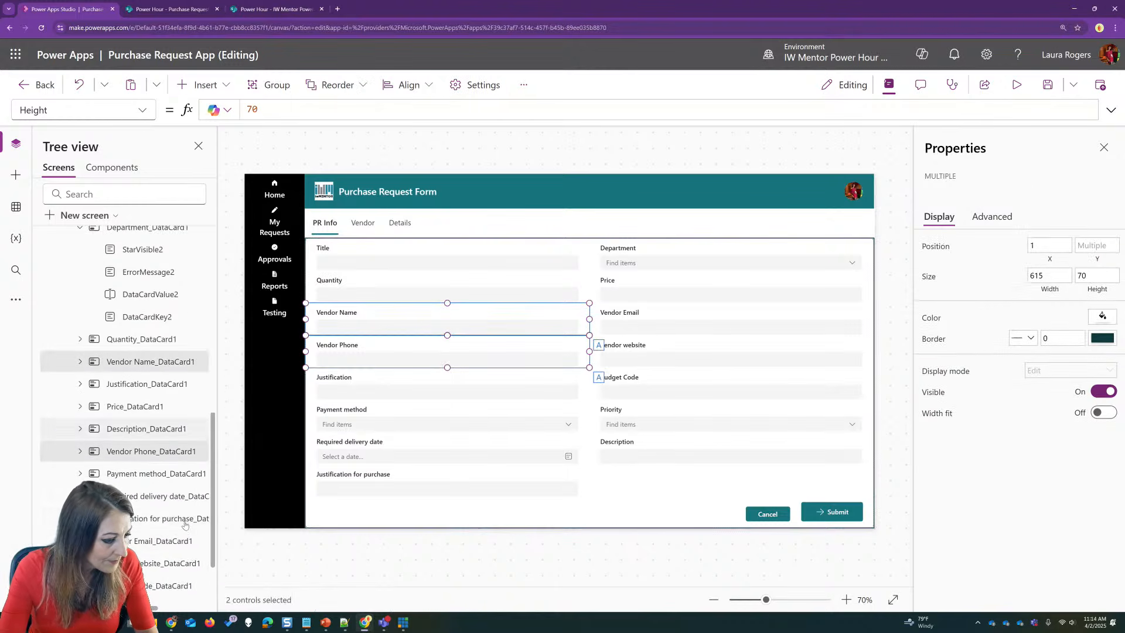
left_click(179, 541, "ctrl")
left_click(179, 563, "ctrl")
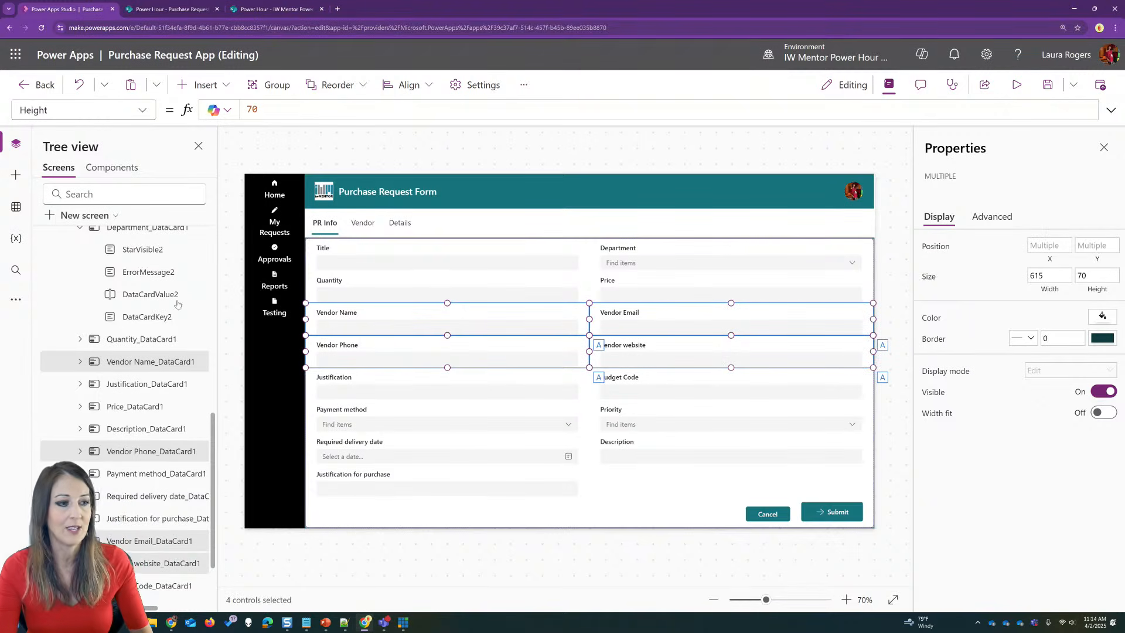
Set the Visible property of the four selected vendor cards to TabList1.Selected.Value="Vendor"
left_click(146, 111)
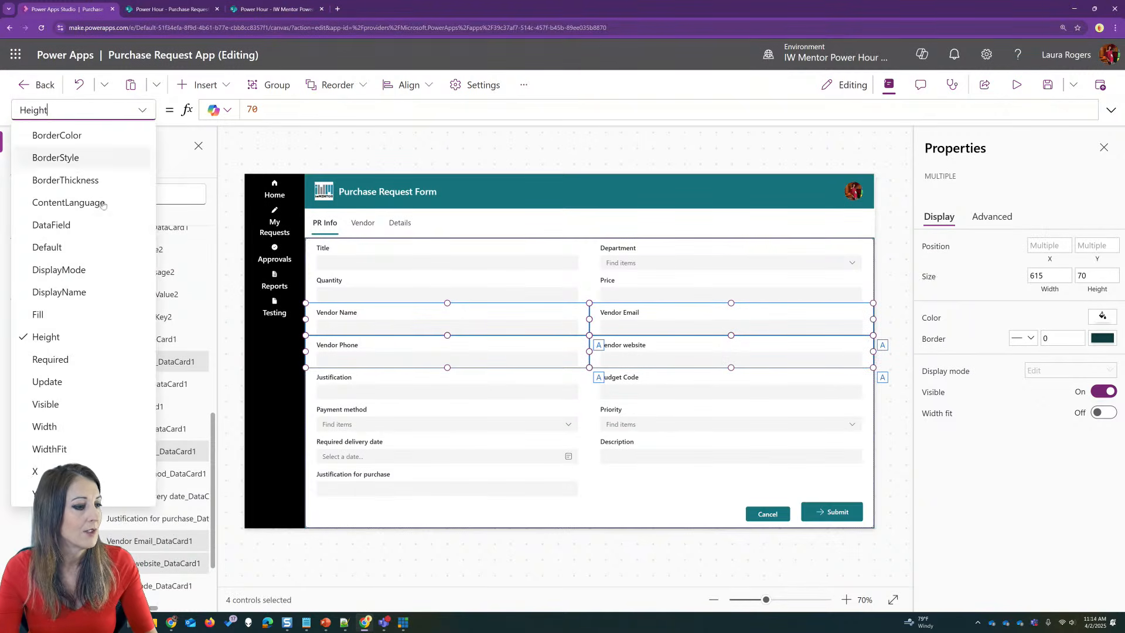
left_click(62, 402)
left_click(301, 109)
key("ctrl+a")
type("TabList1.Selected.Value=\"PR Info\"")
left_click_drag(382, 109, 418, 110)
type("Vendor")
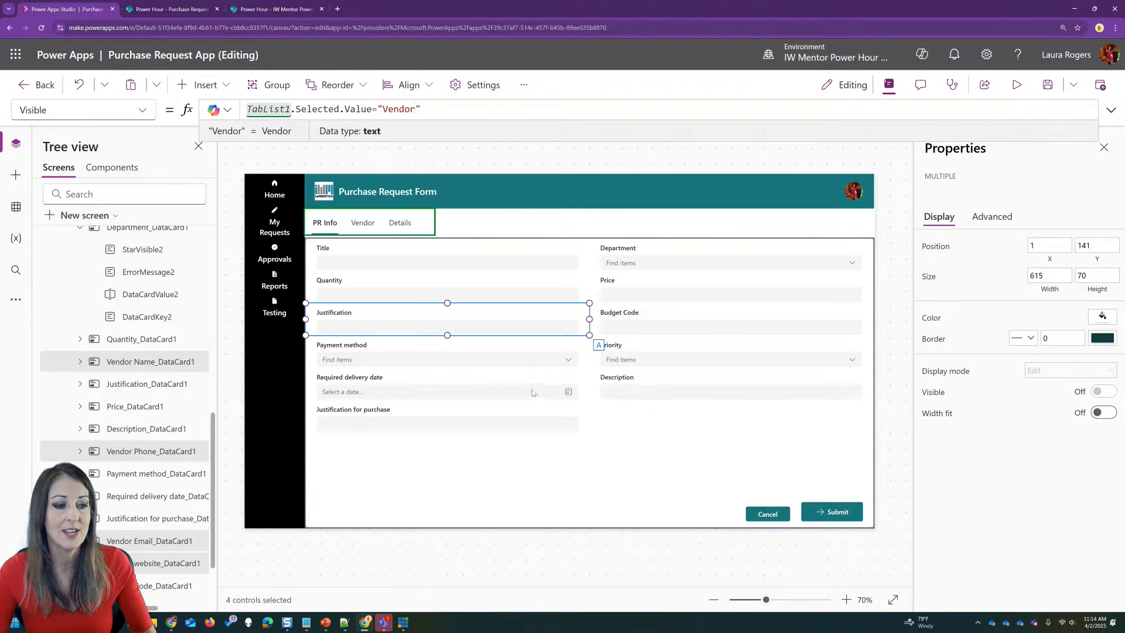
Collapse the Justification card in the tree view and select the Price, Description and Justification cards together
left_click(400, 349)
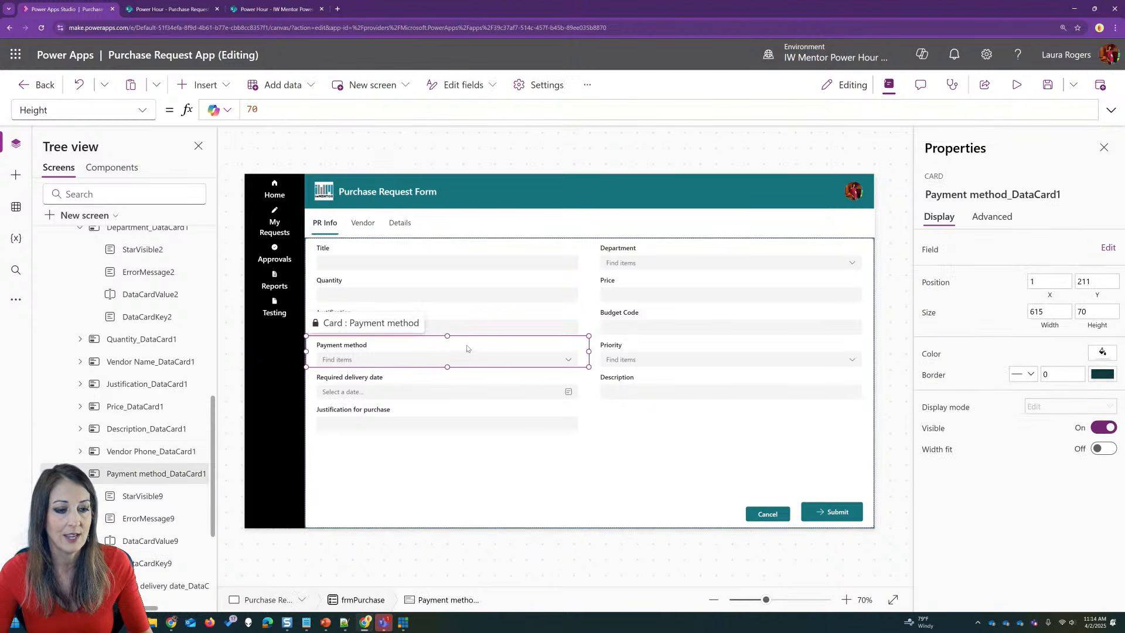
left_click(457, 318)
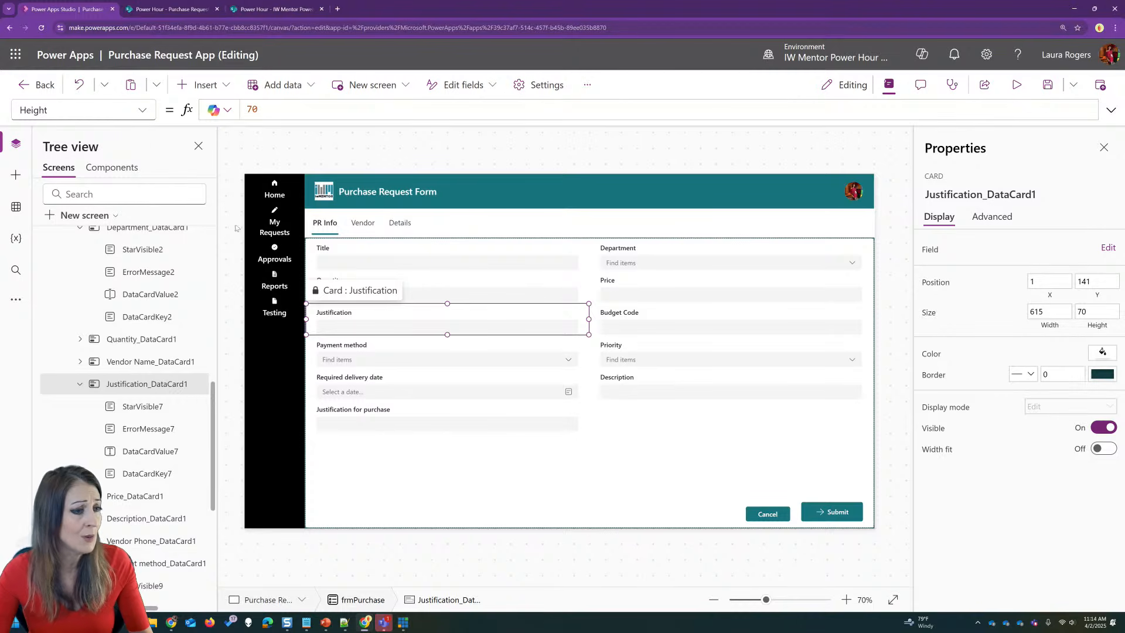
left_click(78, 385)
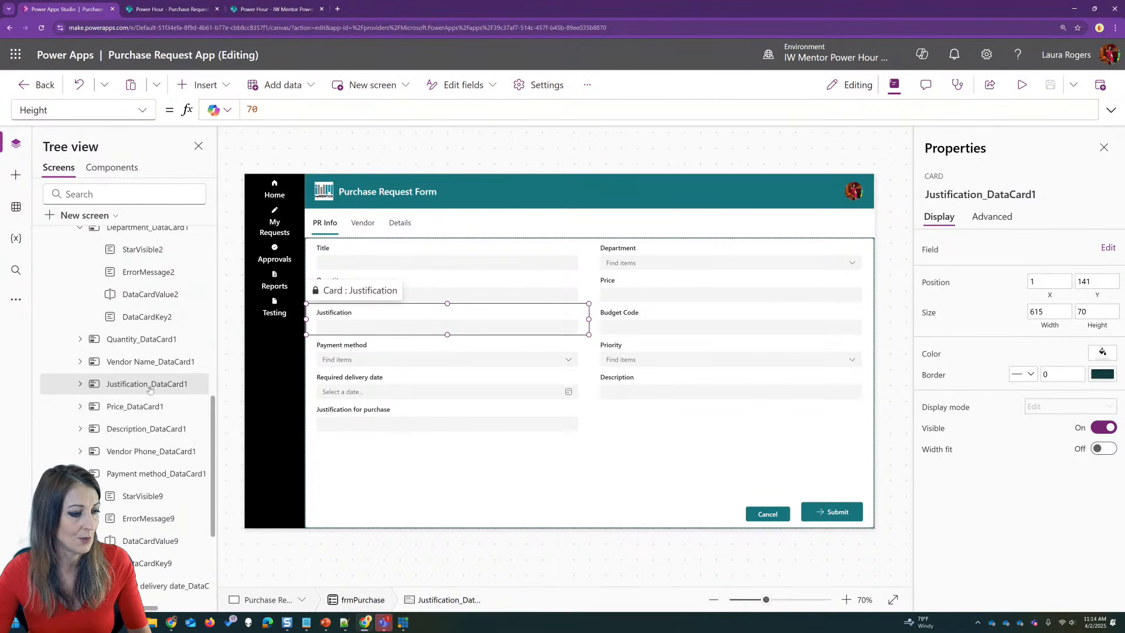
left_click(98, 409)
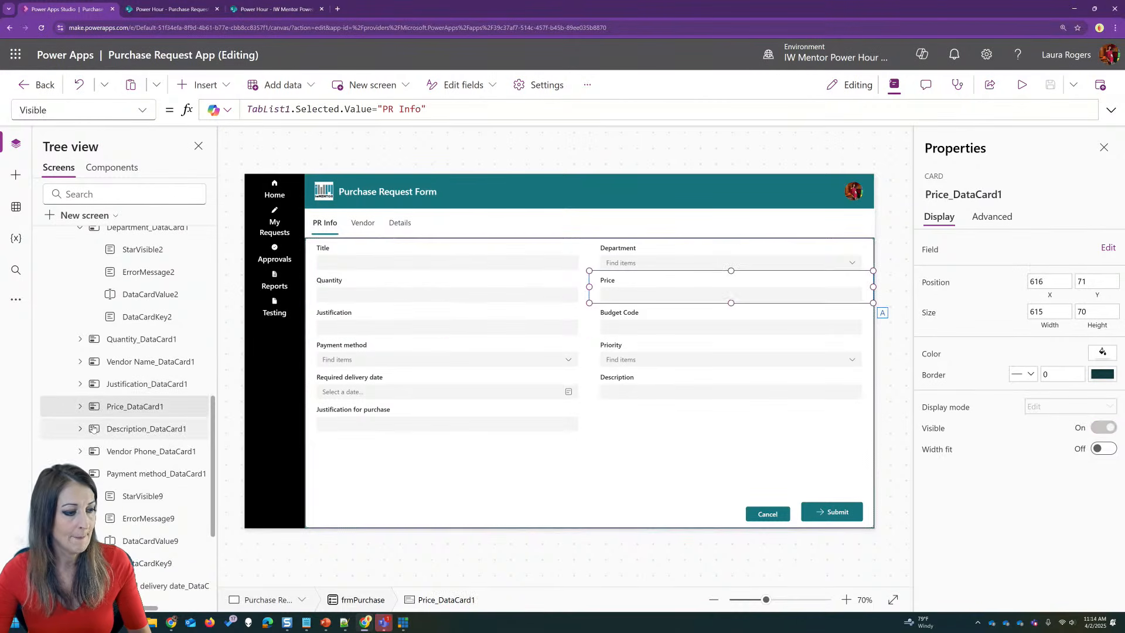
left_click(94, 429, "ctrl")
left_click(94, 385, "ctrl")
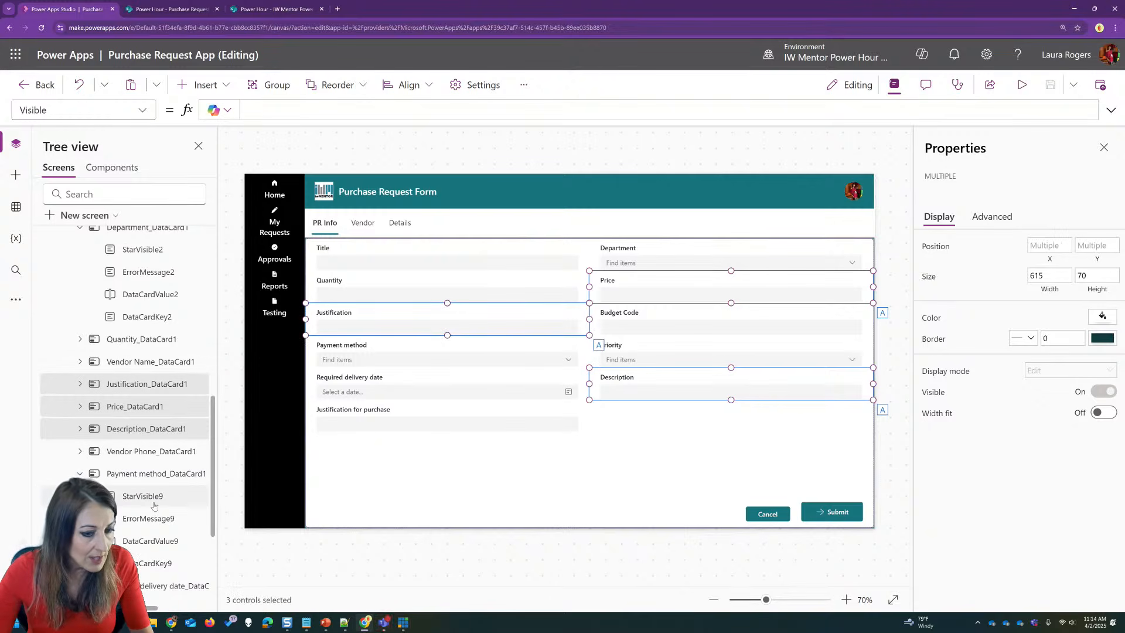
Add the Payment method, Required delivery date, Justification for purchase, Budget Code and Priority cards to the selection, and remove the Price card from it
scroll(154, 506, "down", 3)
left_click(97, 346, "ctrl")
left_click(97, 457, "ctrl")
left_click(98, 479, "ctrl")
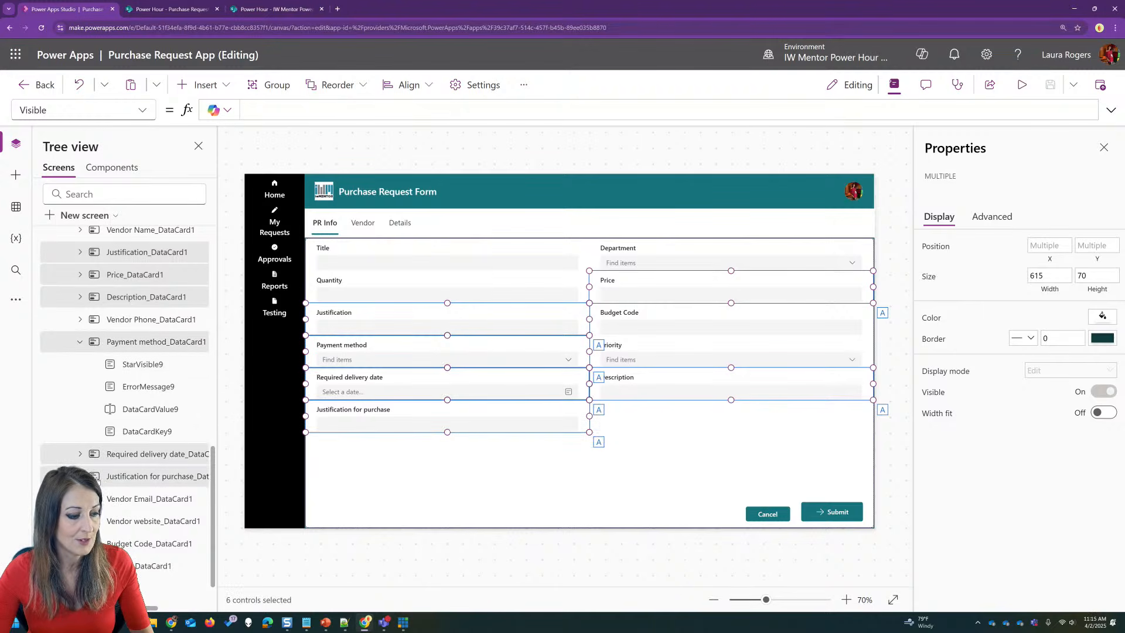
left_click(149, 544, "ctrl")
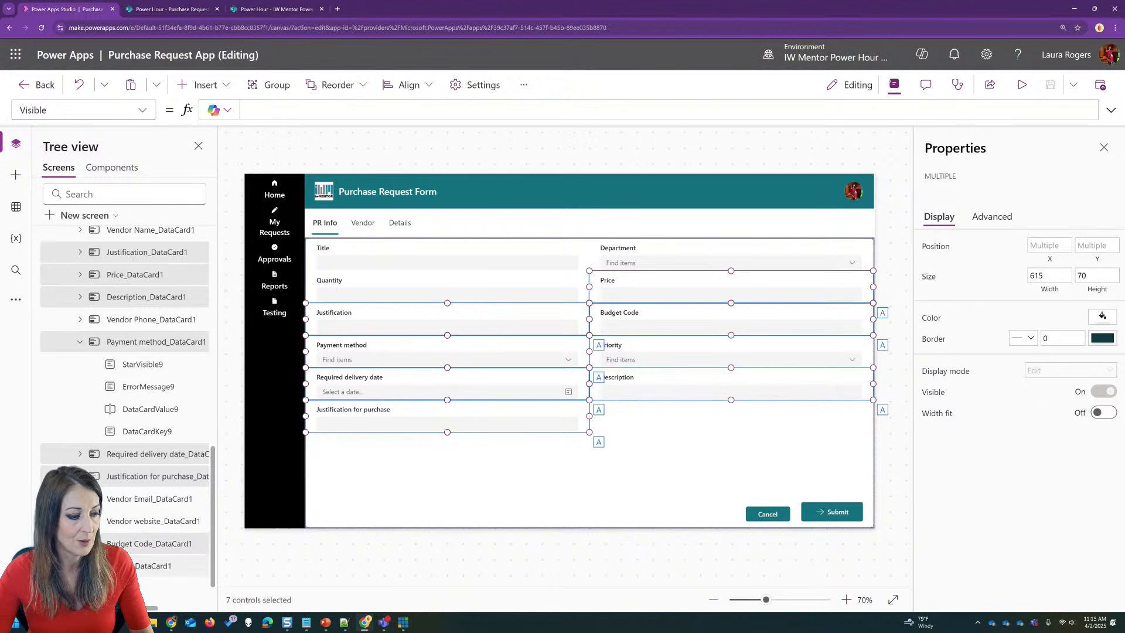
left_click(152, 565, "ctrl")
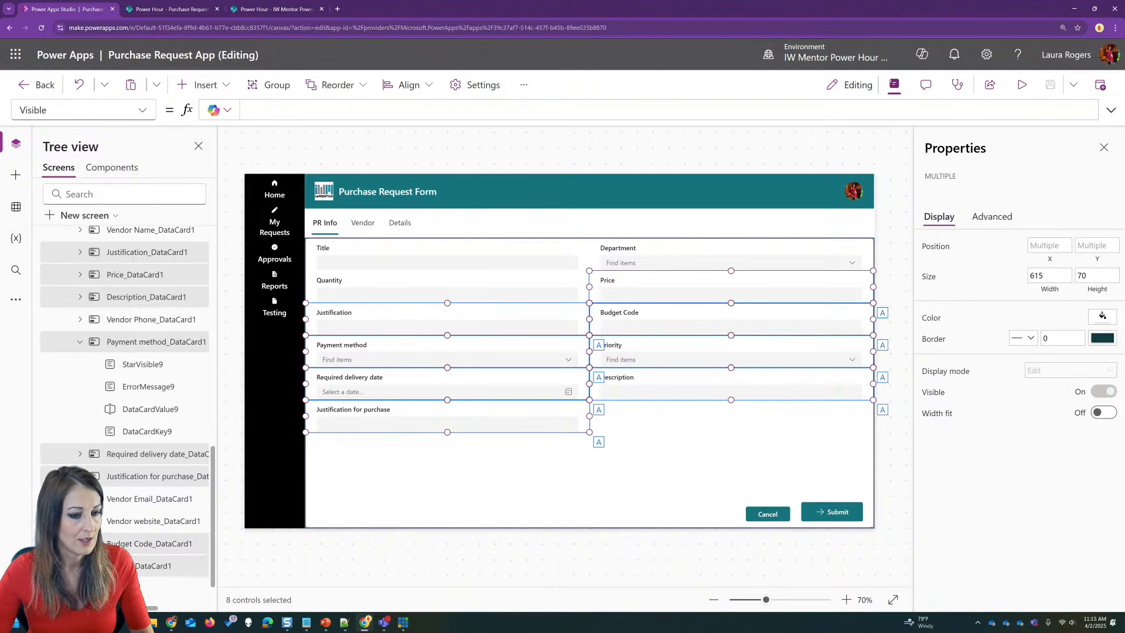
left_click(91, 275, "ctrl")
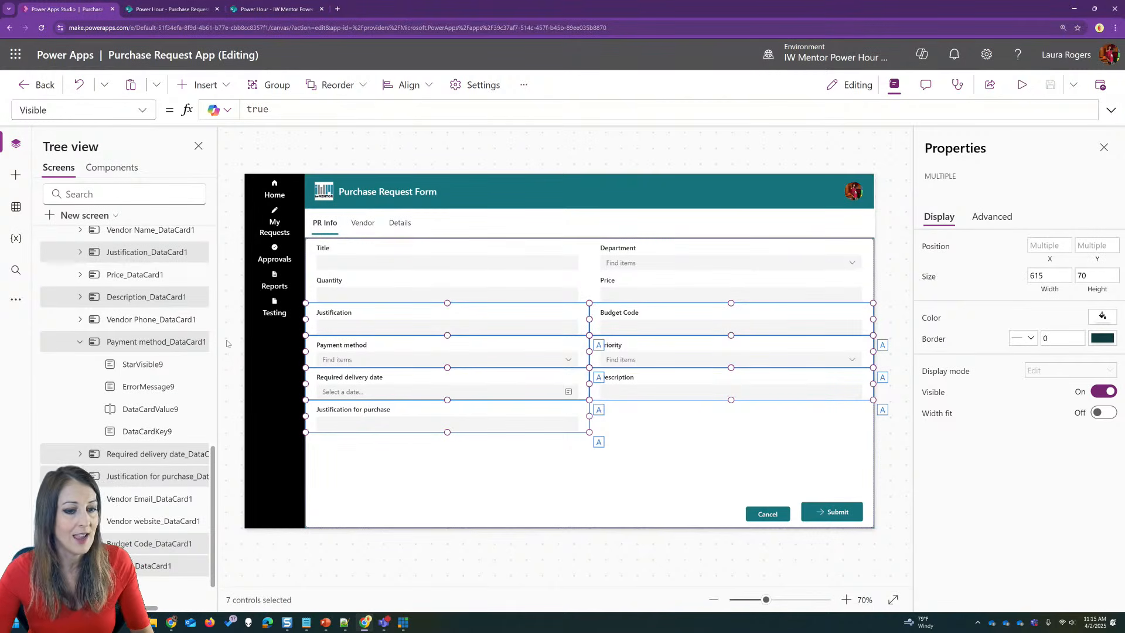
Set the Visible property of the seven selected cards to TabList1.Selected.Value="Details"
left_click(143, 109)
left_click(259, 109)
double_click(259, 109)
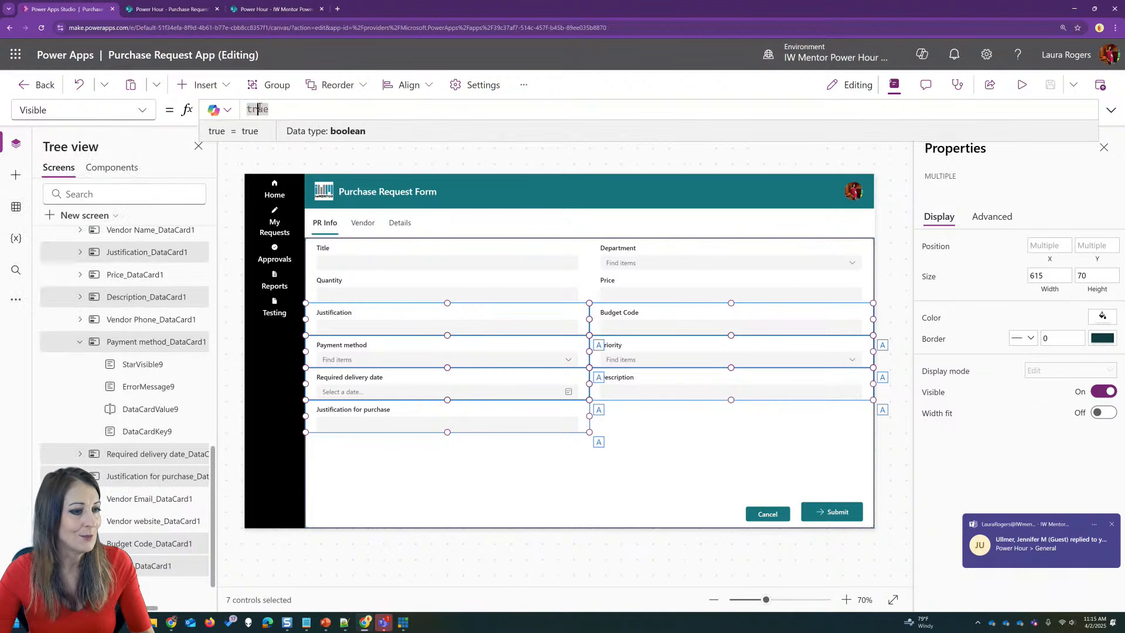
type("TabList1.Selected.Value=\"PR Info\"")
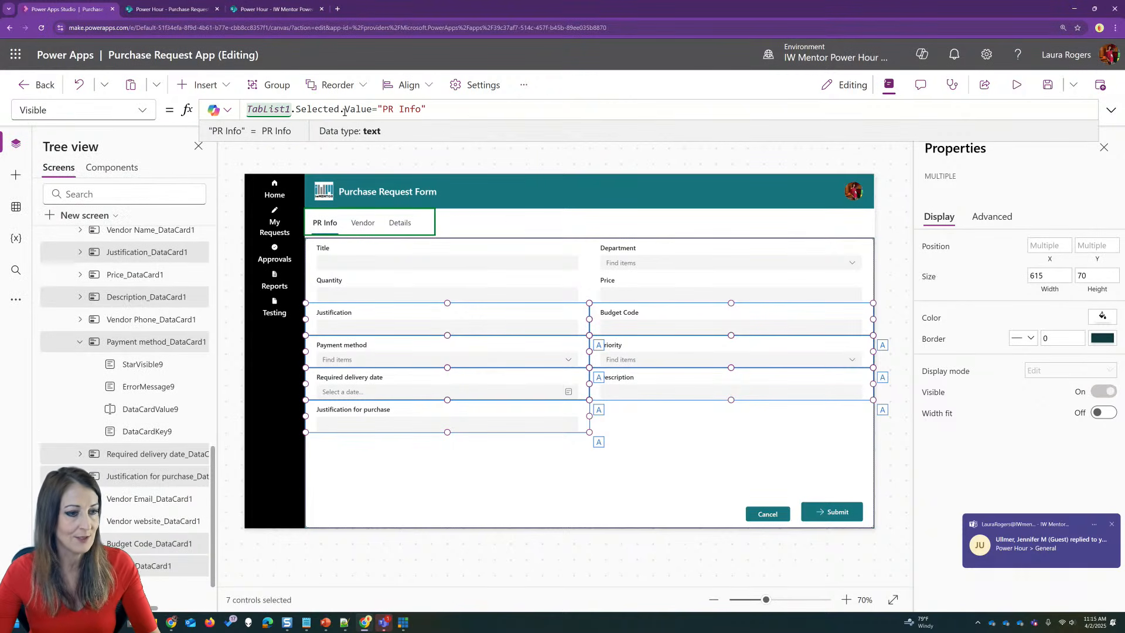
left_click_drag(382, 109, 421, 109)
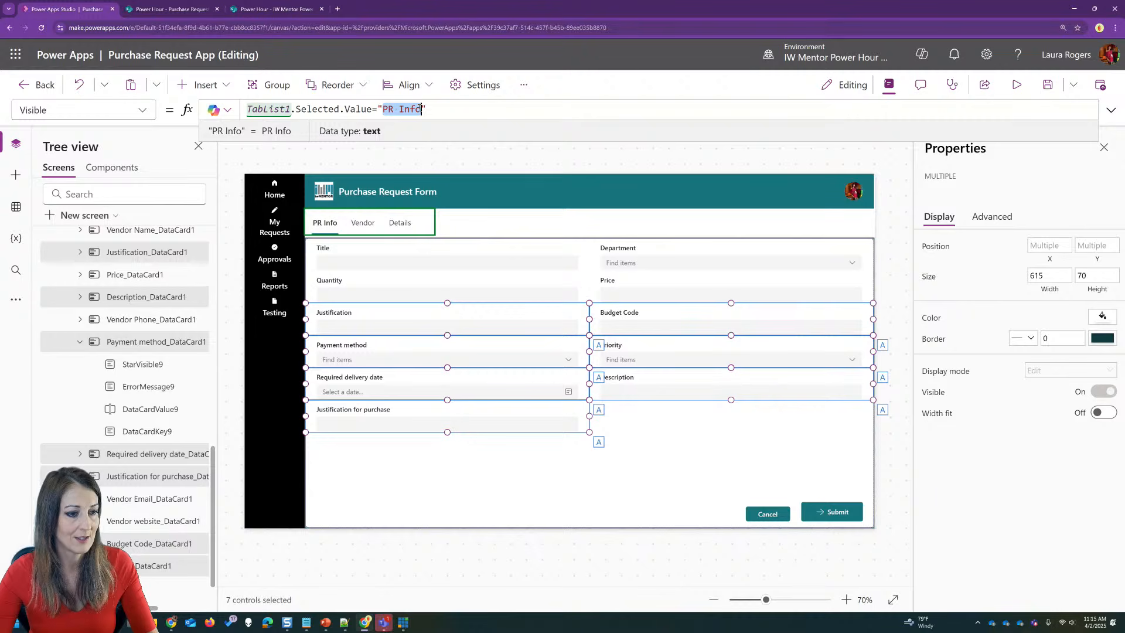
type("Details")
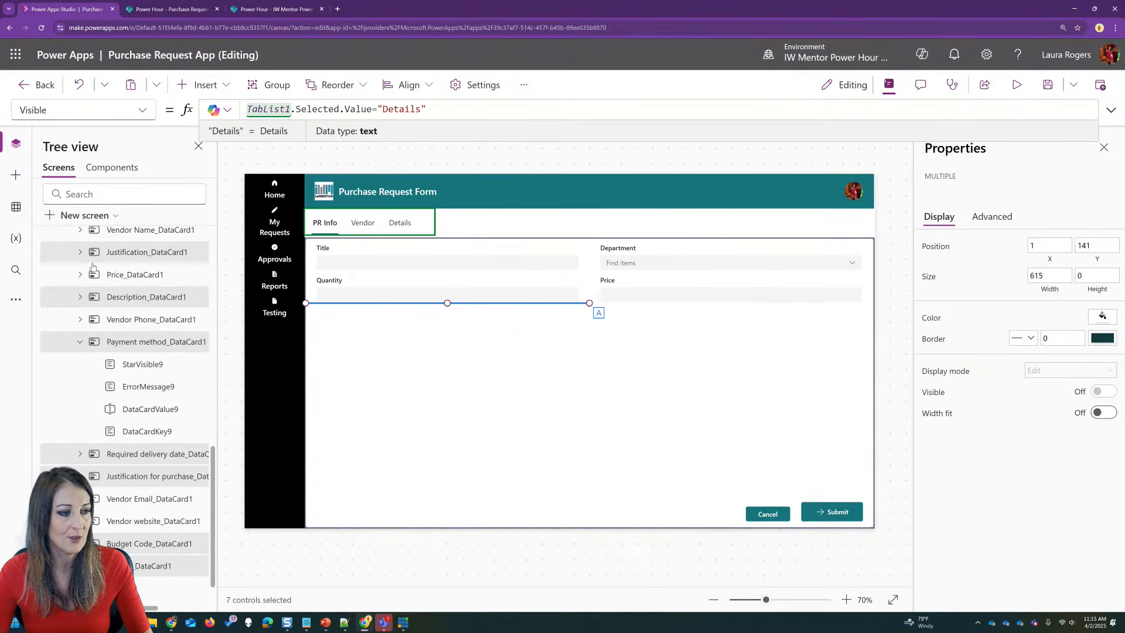
scroll(88, 252, "up", 10)
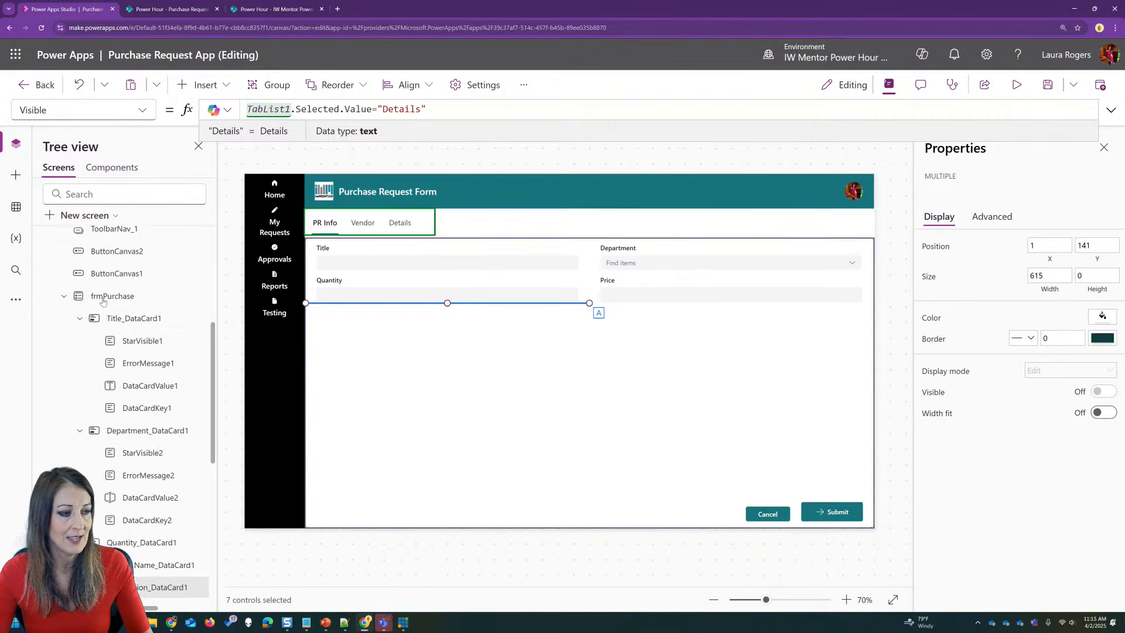
scroll(142, 437, "down", 3)
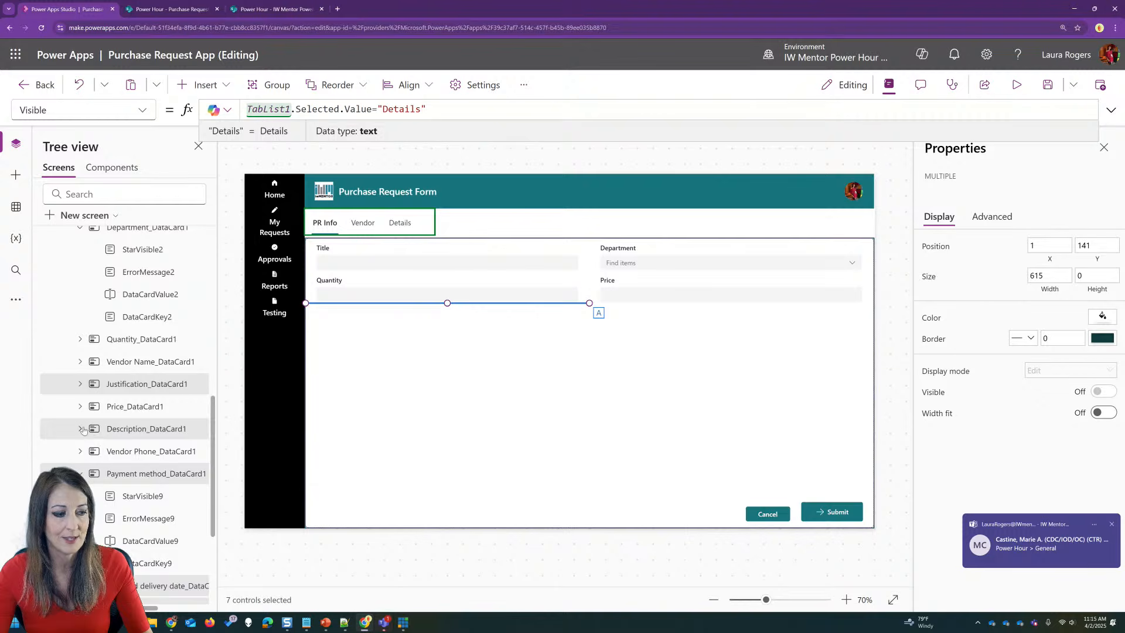
left_click(373, 333)
Preview the app and switch between the PR Info, Vendor and Details tabs to check which fields each one shows
left_click(1025, 89)
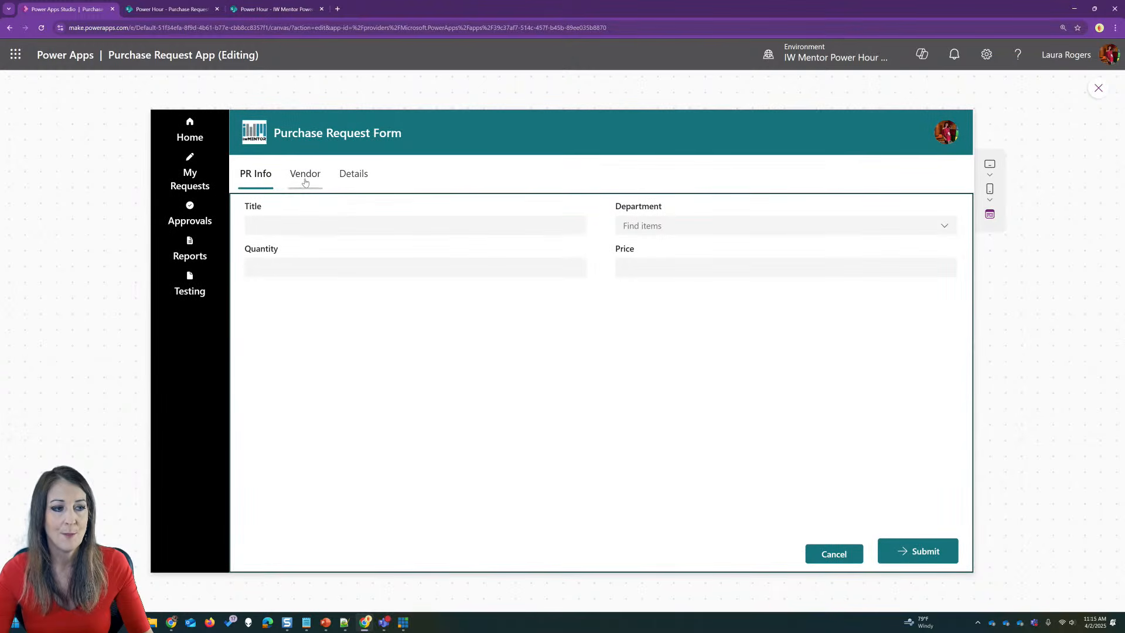
left_click(305, 182)
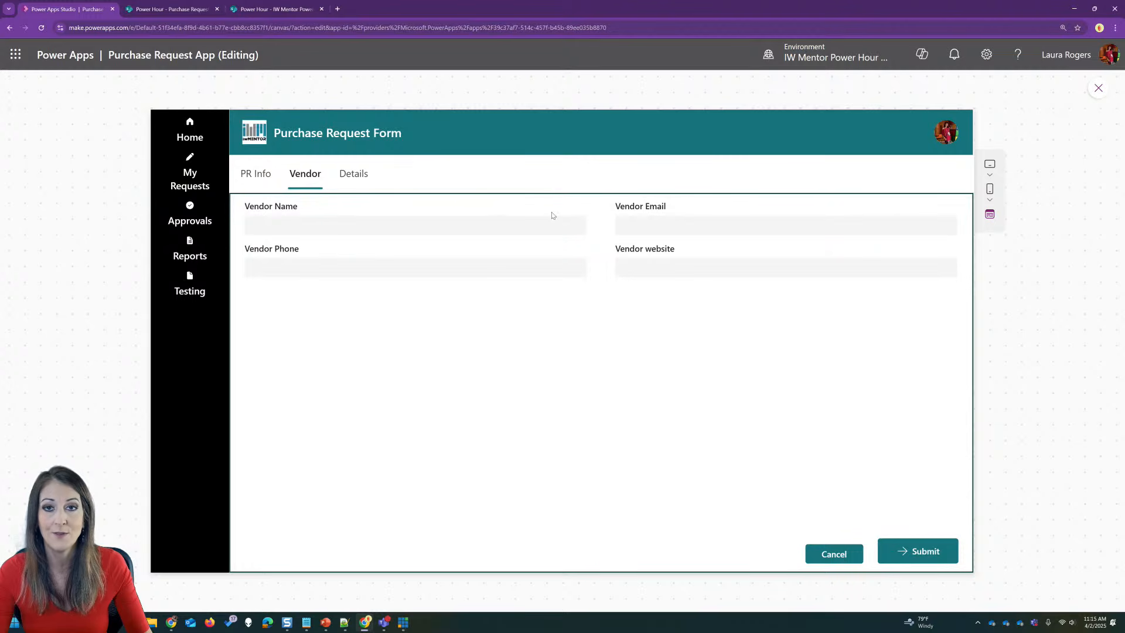
left_click(354, 177)
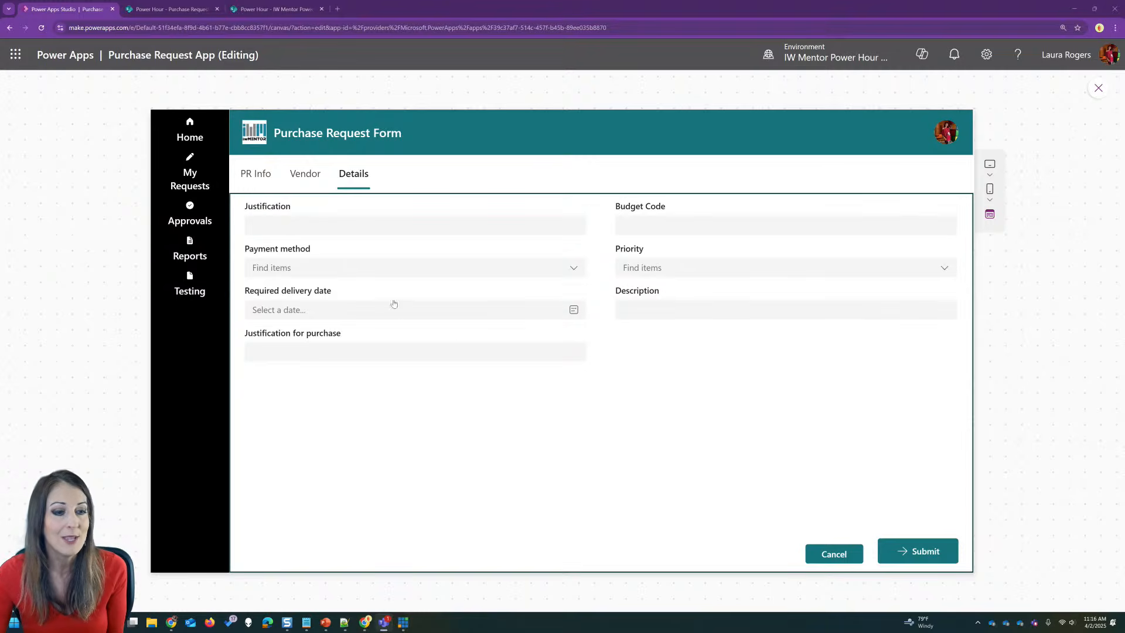
left_click(252, 176)
left_click(305, 175)
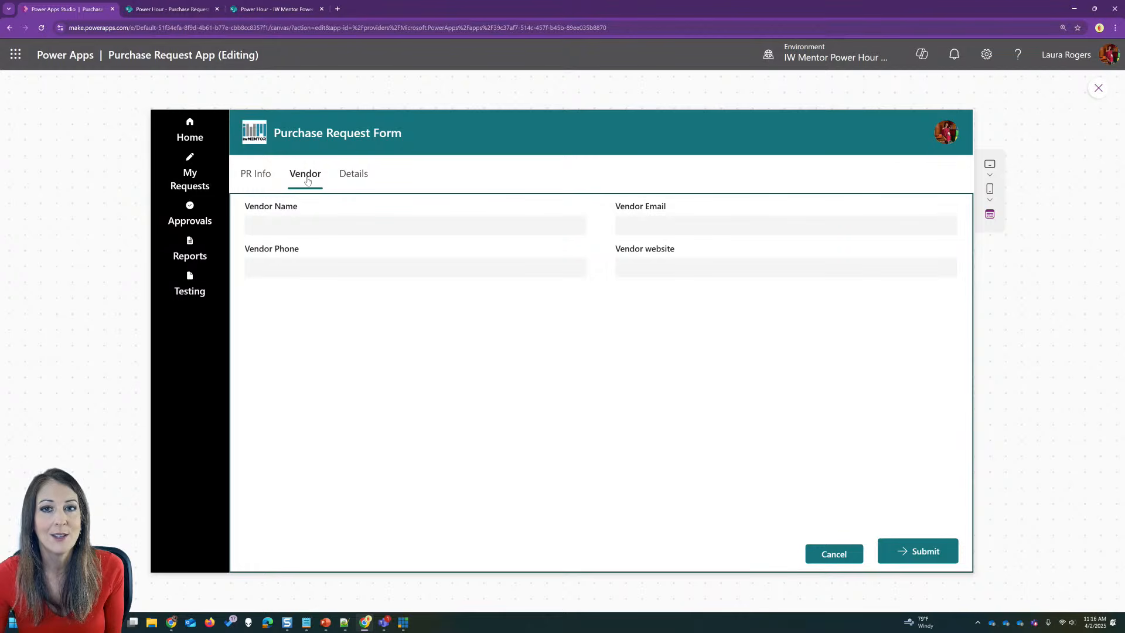
left_click(260, 176)
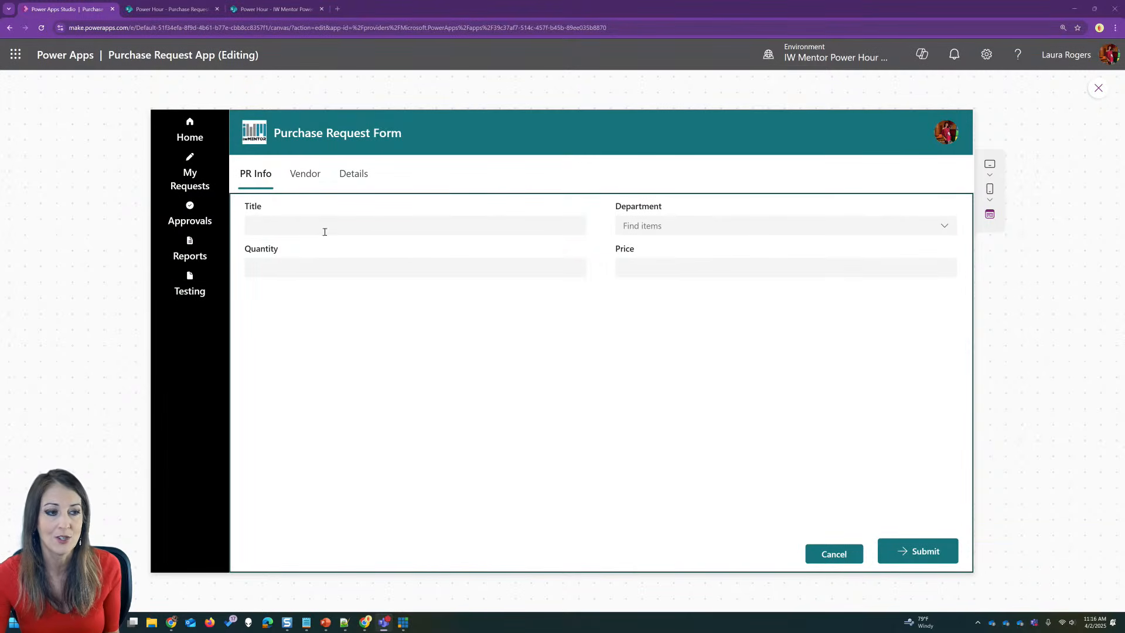
left_click(297, 177)
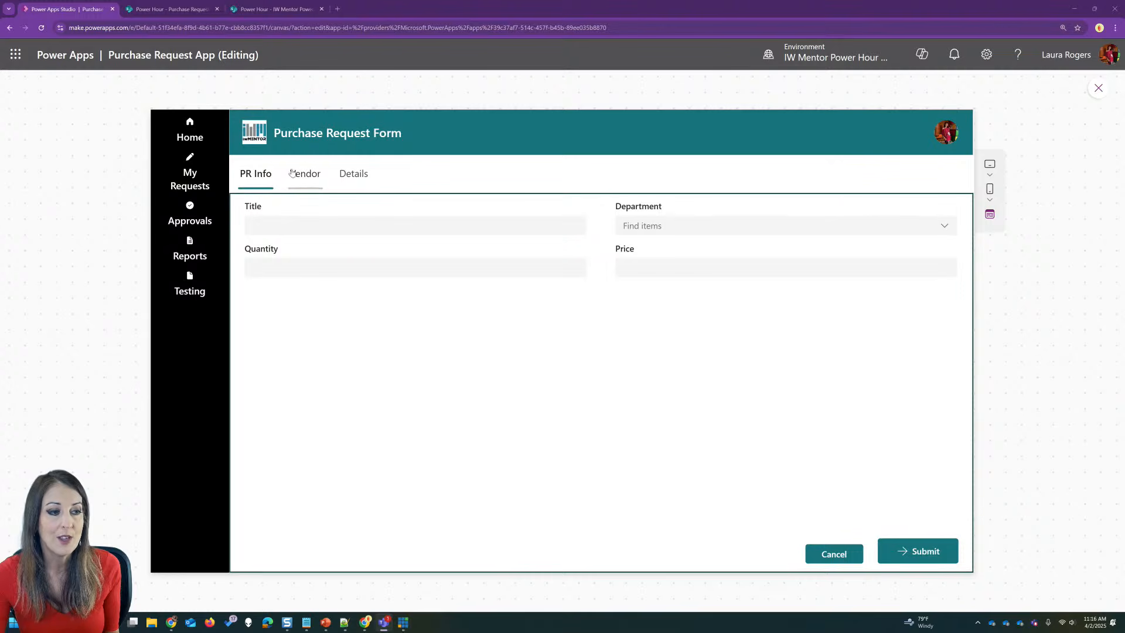
left_click(351, 177)
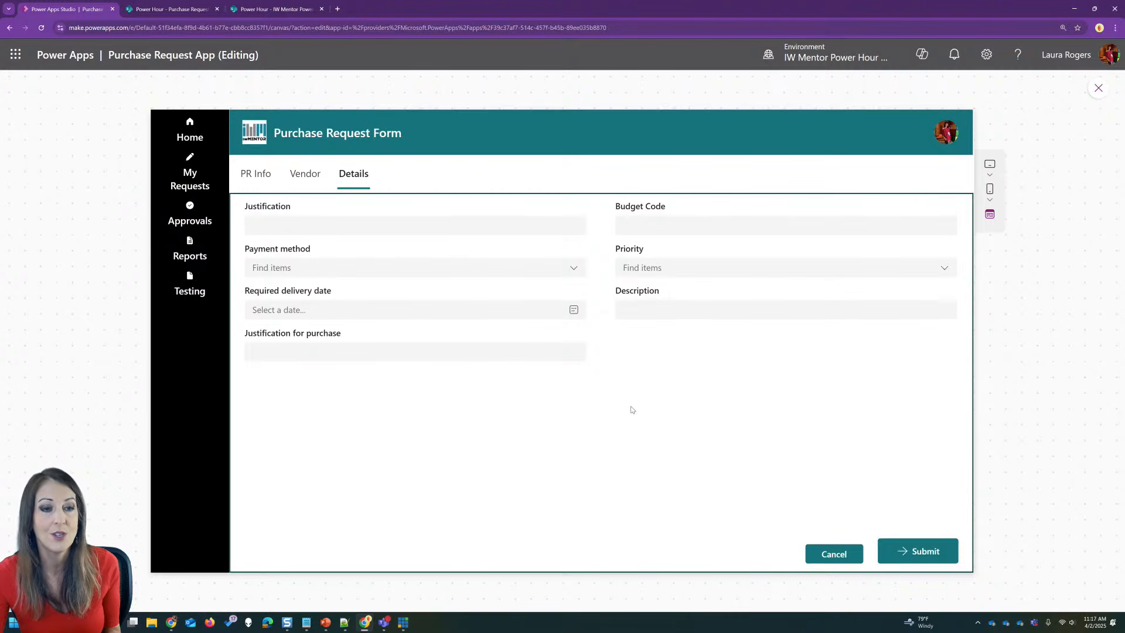
left_click(258, 174)
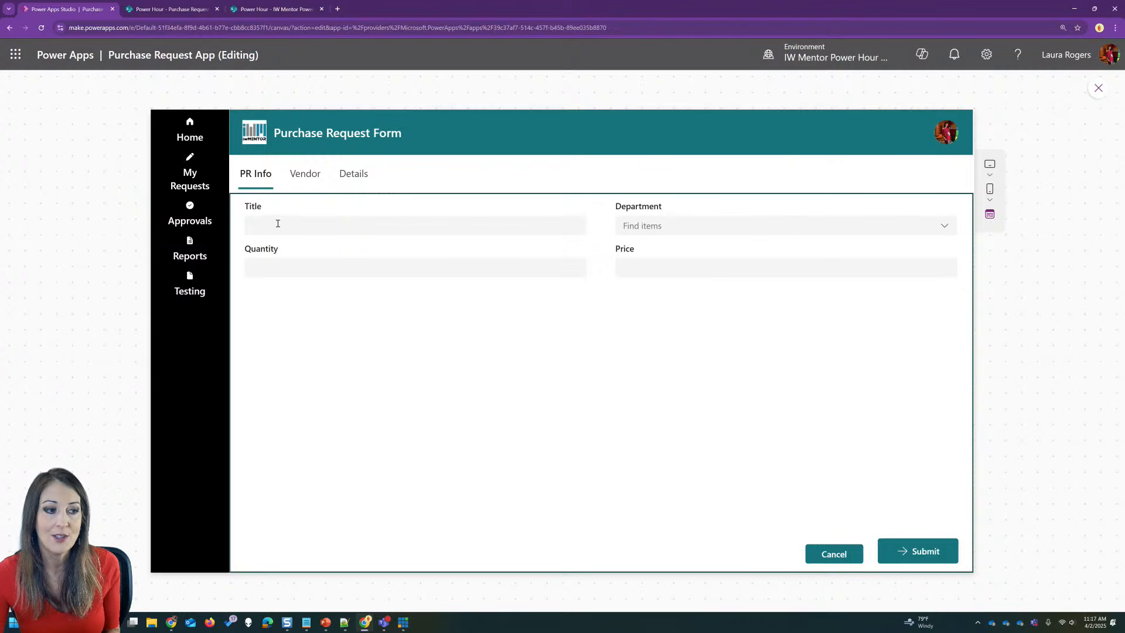
Switch between the PR Info and Details tabs in the preview to check their fields, and return to editing
left_click(327, 225)
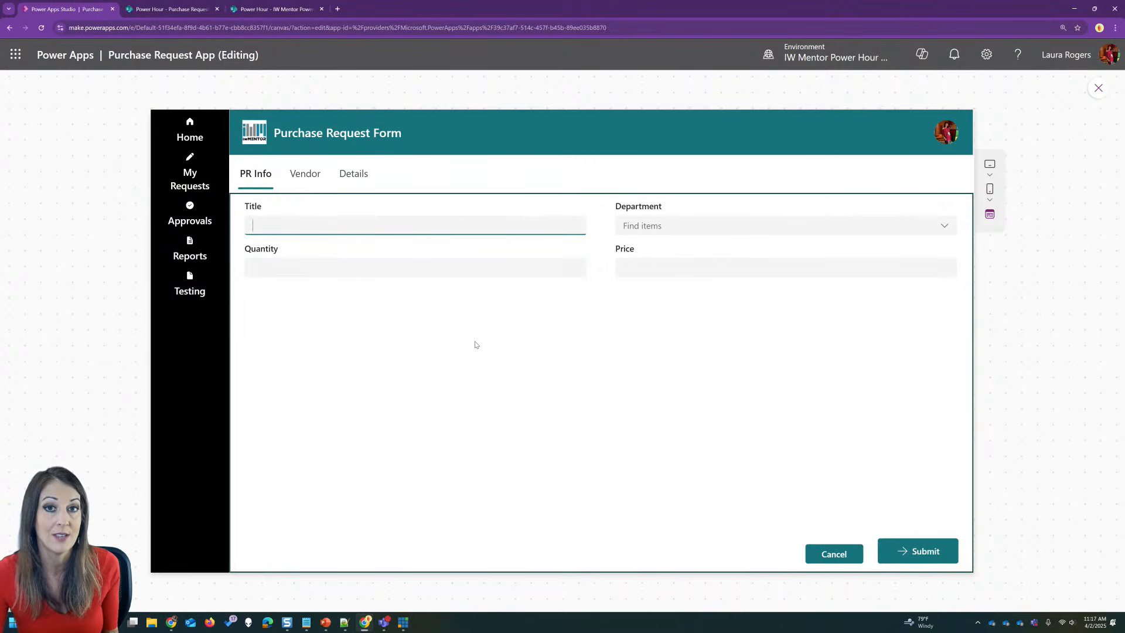
left_click(352, 174)
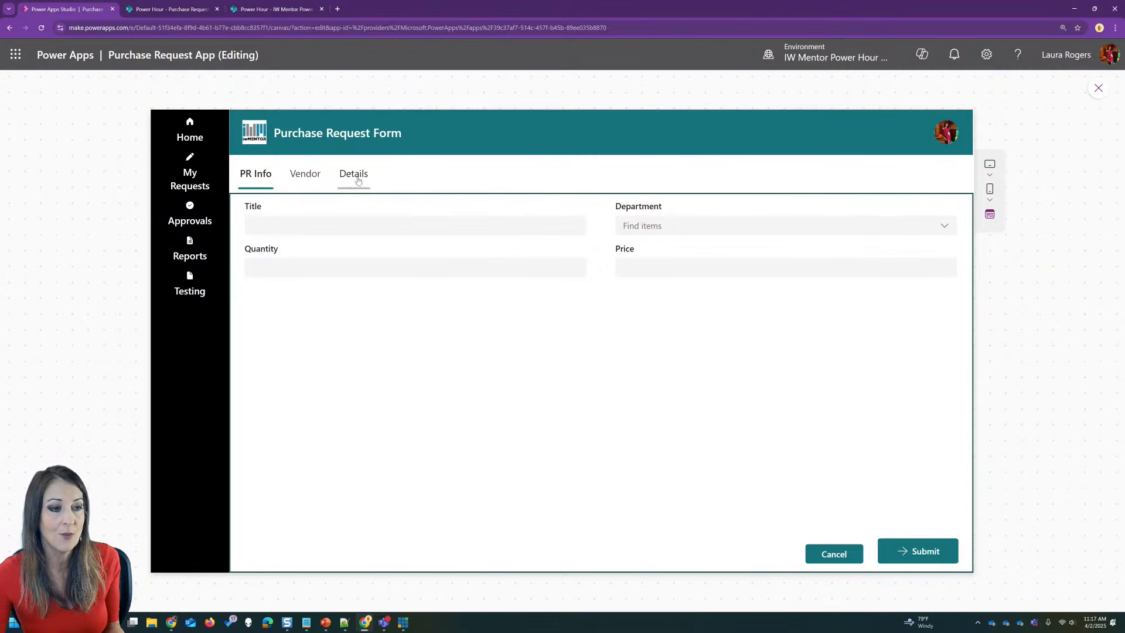
left_click(259, 174)
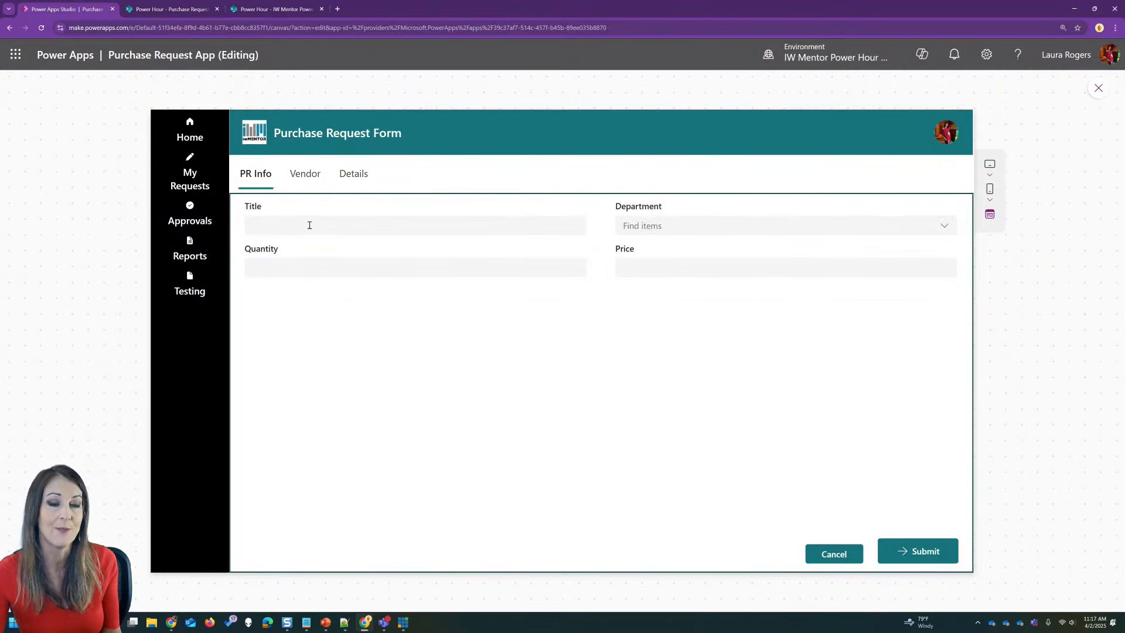
left_click(334, 178)
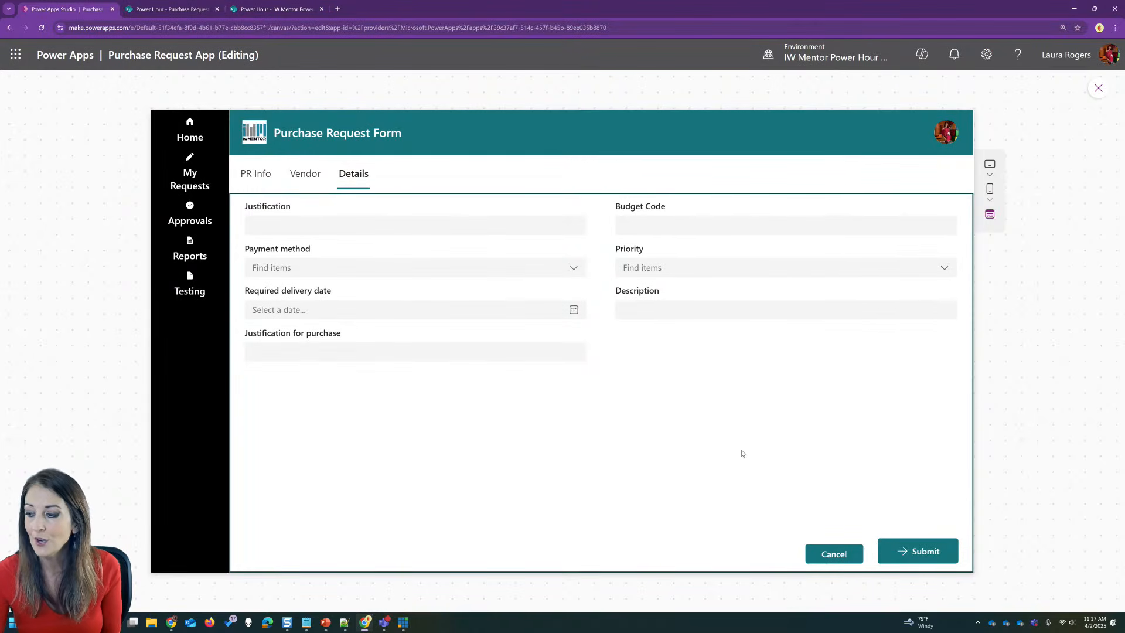
left_click(256, 174)
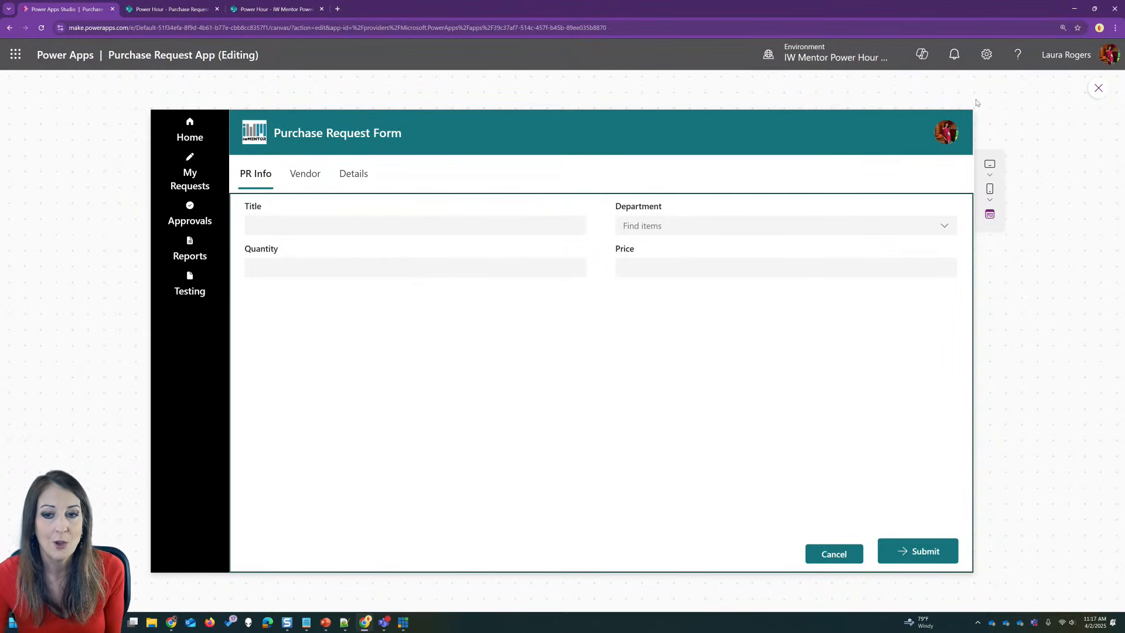
left_click(1099, 87)
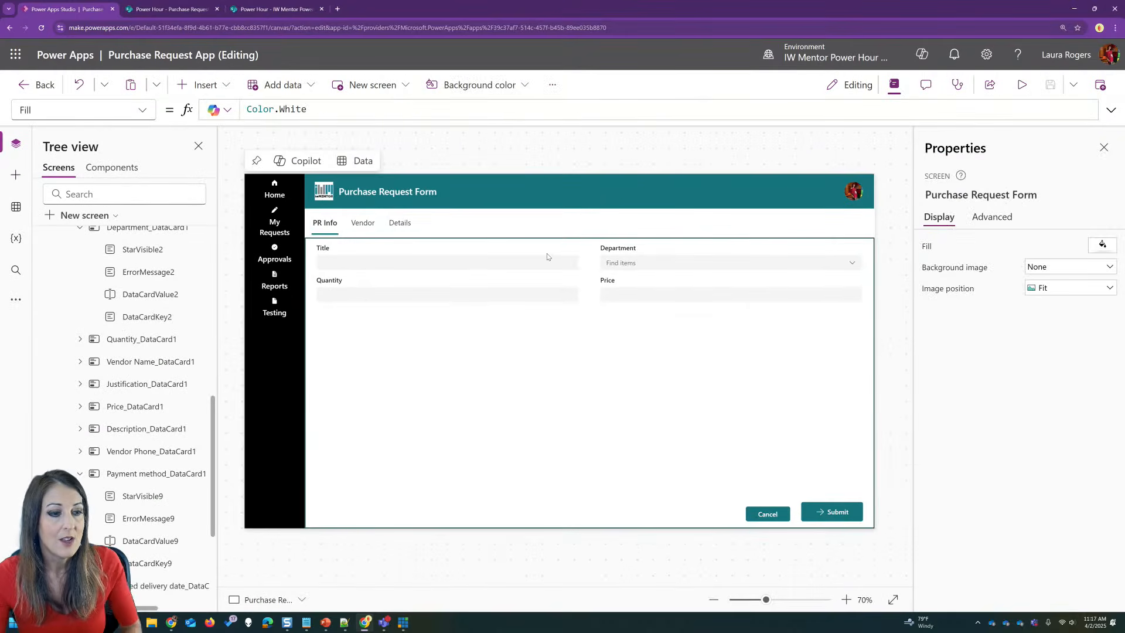
Unlock the Title card of the purchase request form and set its Required property to true
left_click(458, 255)
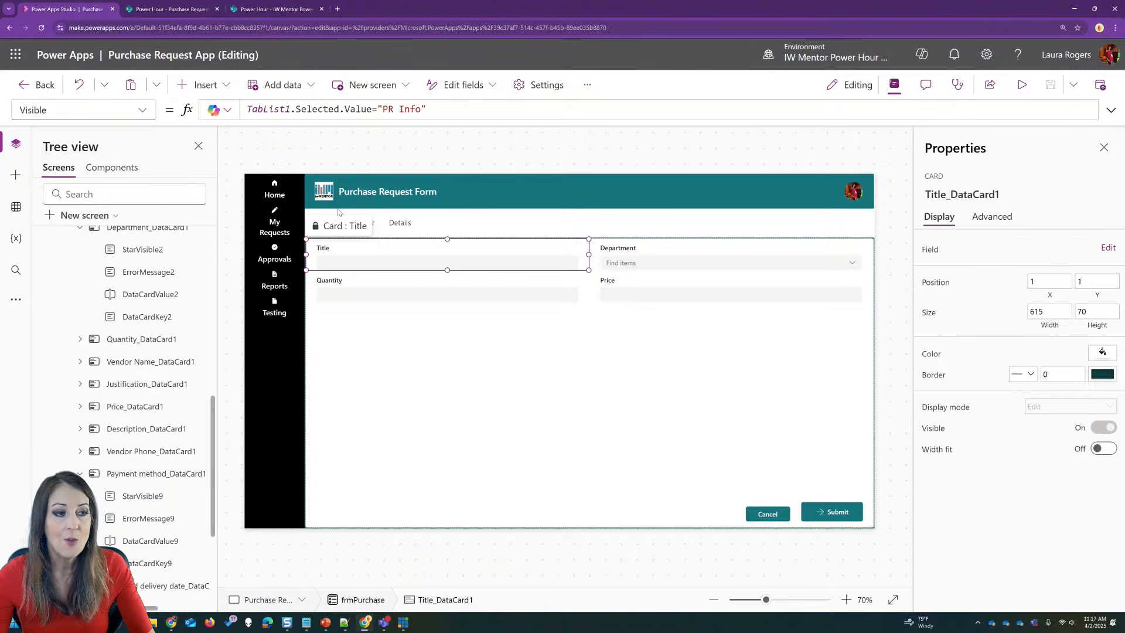
left_click(143, 110)
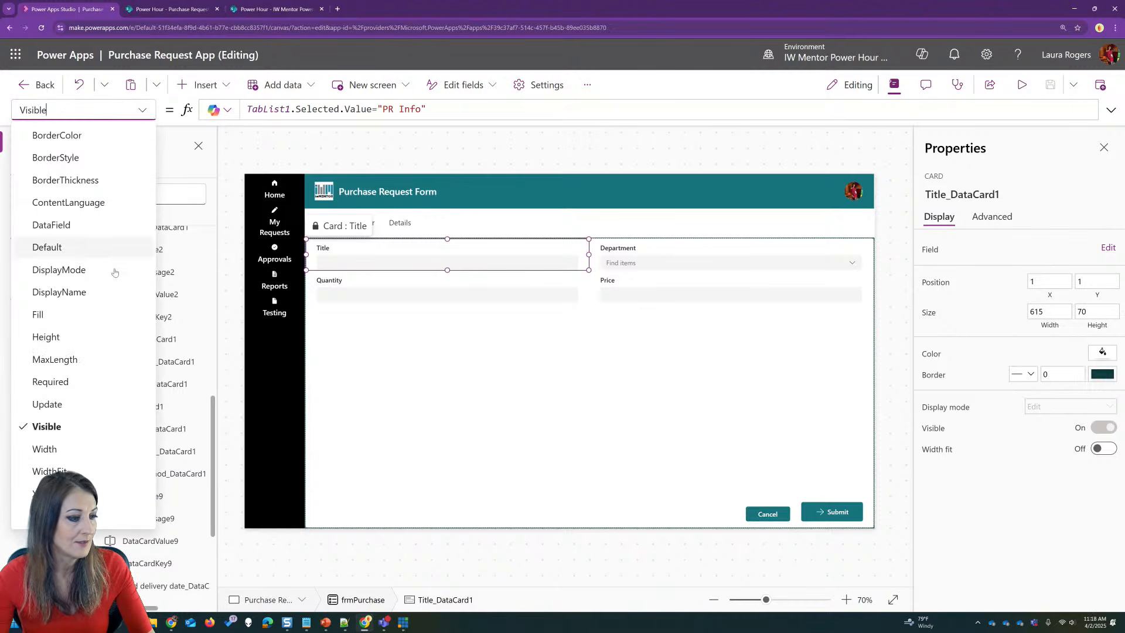
left_click(99, 381)
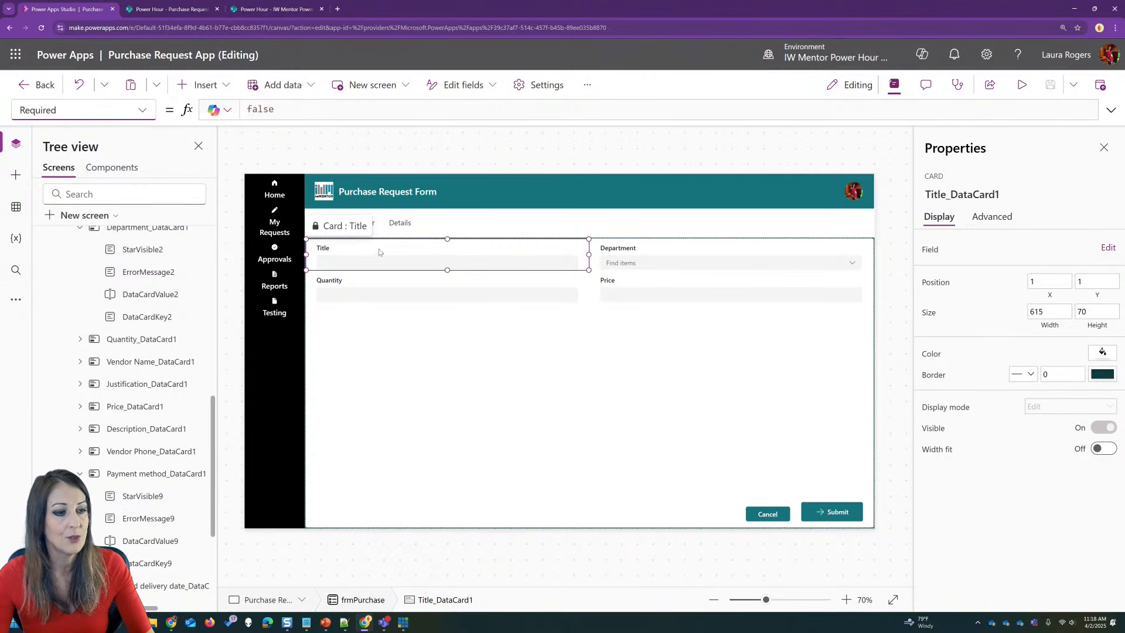
left_click(1004, 218)
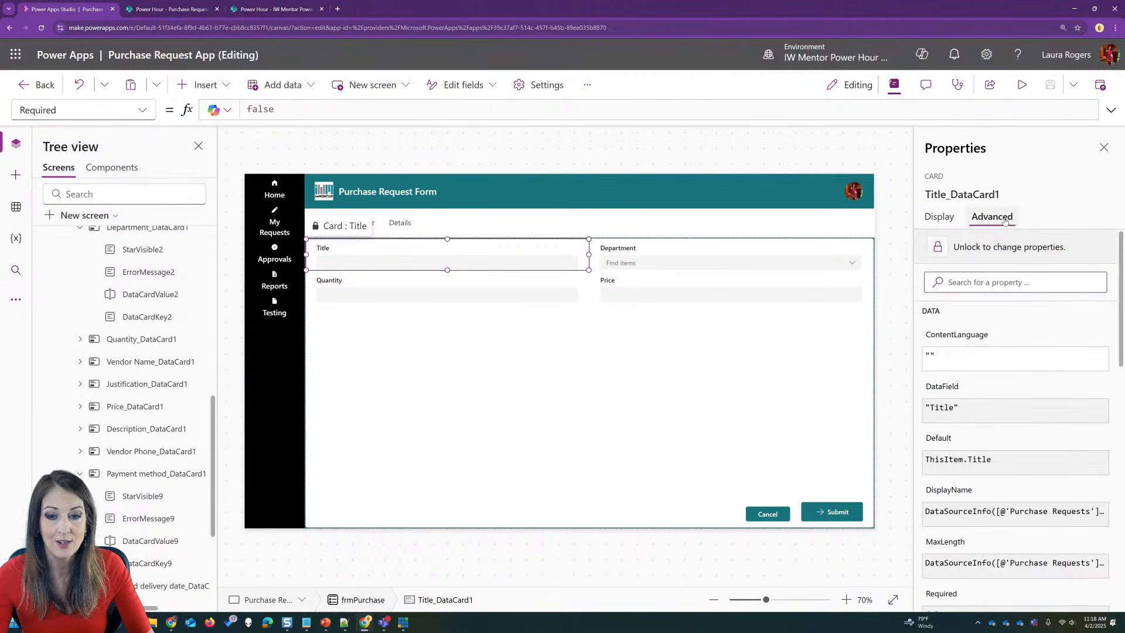
left_click(940, 248)
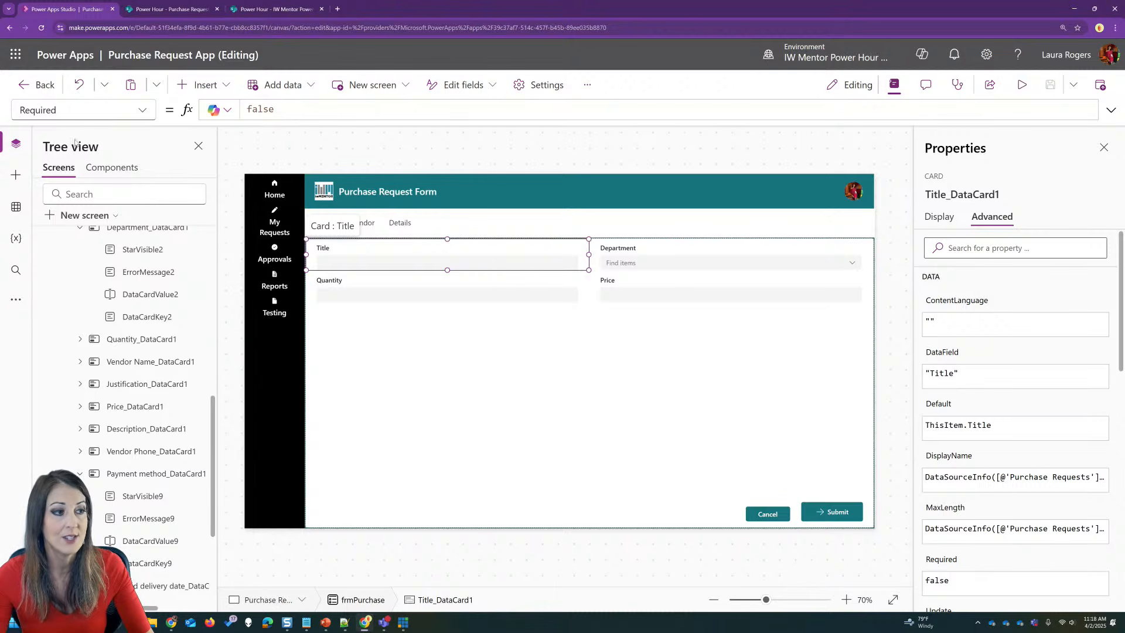
double_click(258, 109)
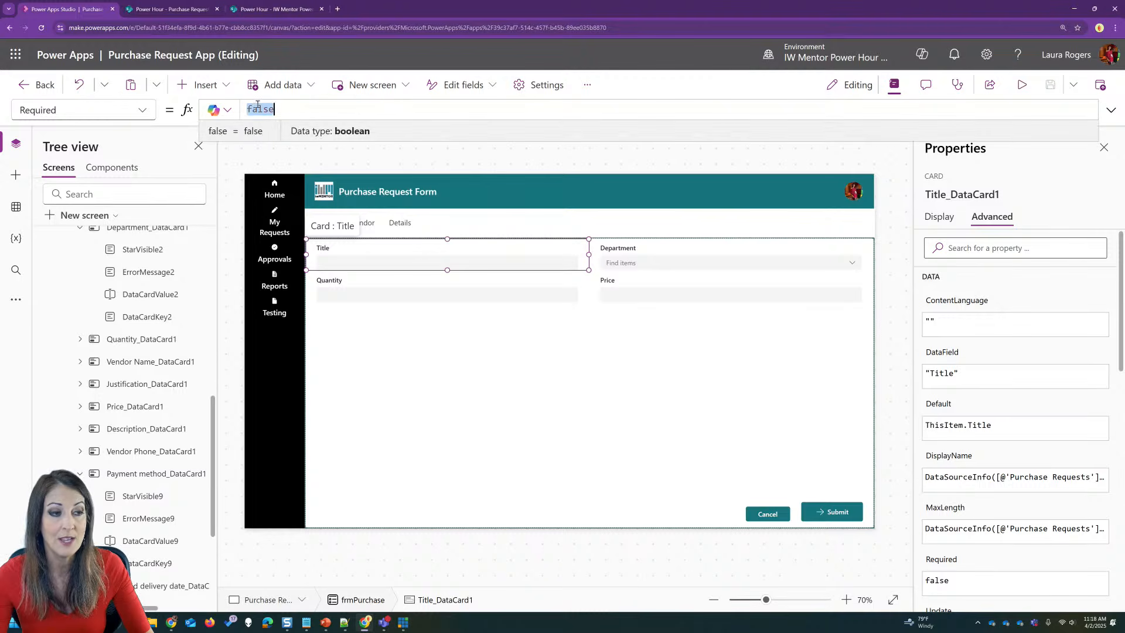
type("true")
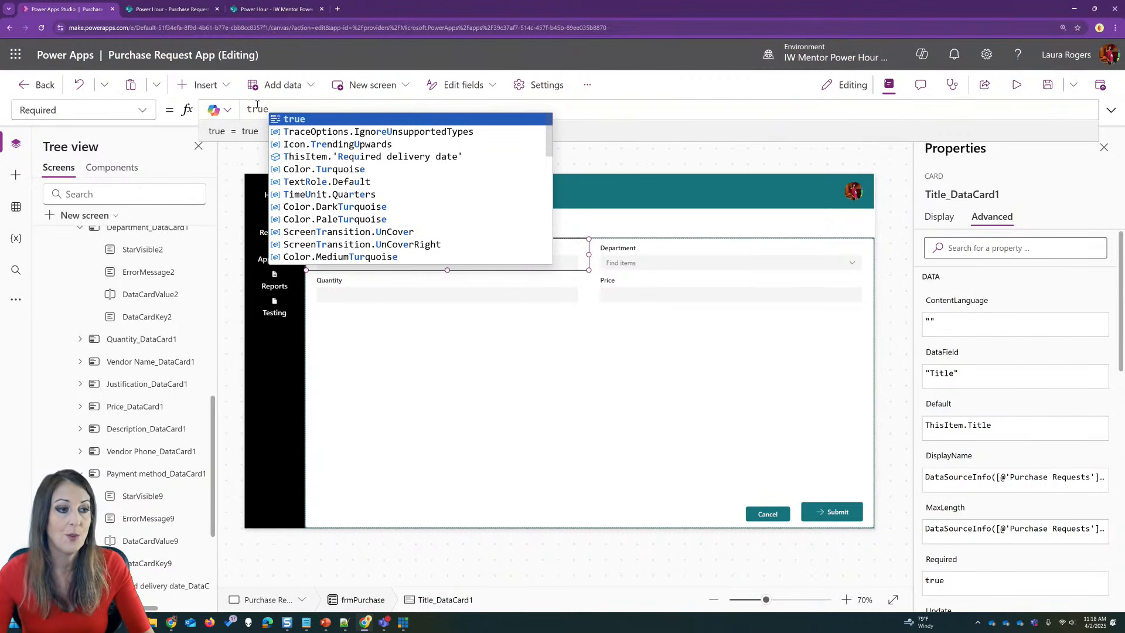
left_click(290, 120)
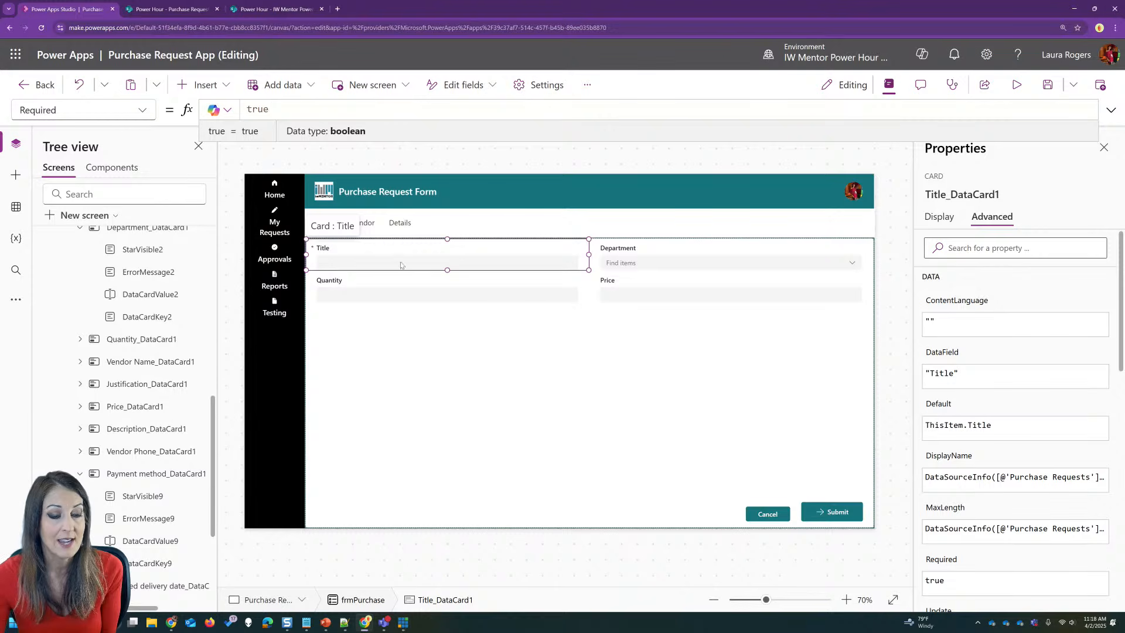
Preview the app and fill in the PR Info tab with the title test and quantity 1
left_click(1016, 87)
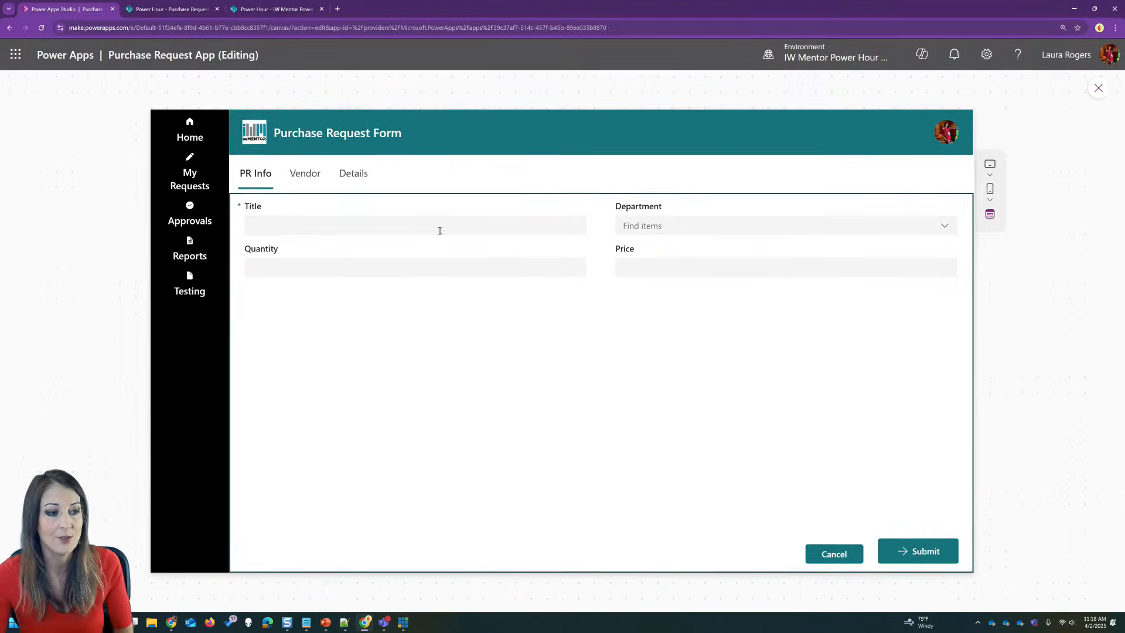
left_click(391, 223)
type("test")
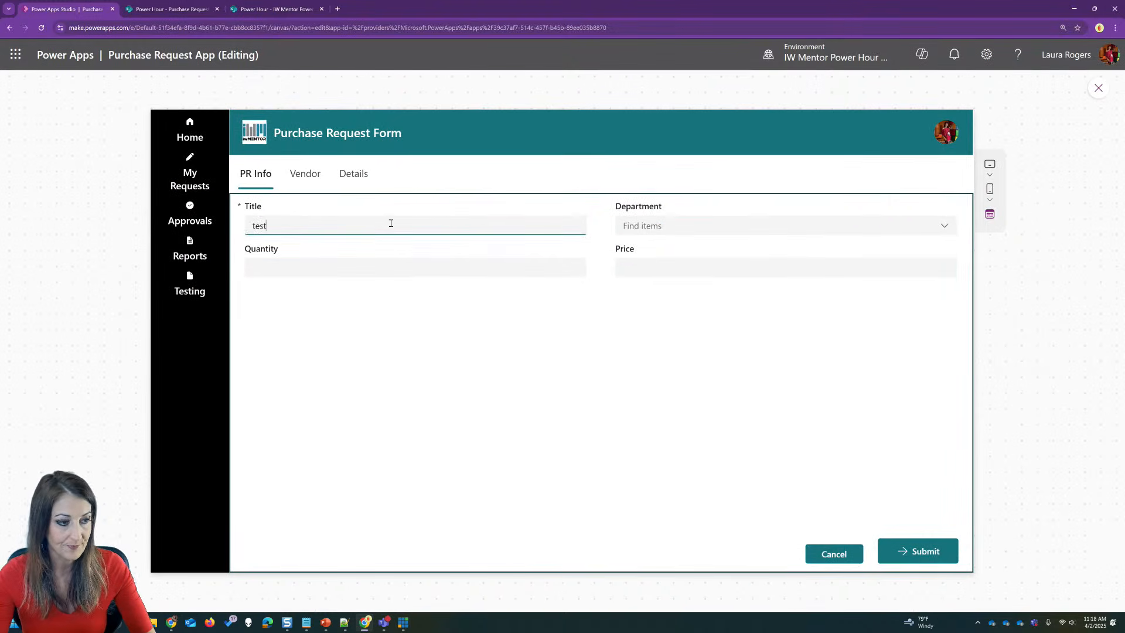
left_click(440, 266)
type("1")
Enter test as the vendor name on the Vendor tab and submit the request from the Details tab
left_click(305, 174)
left_click(339, 222)
type("ven")
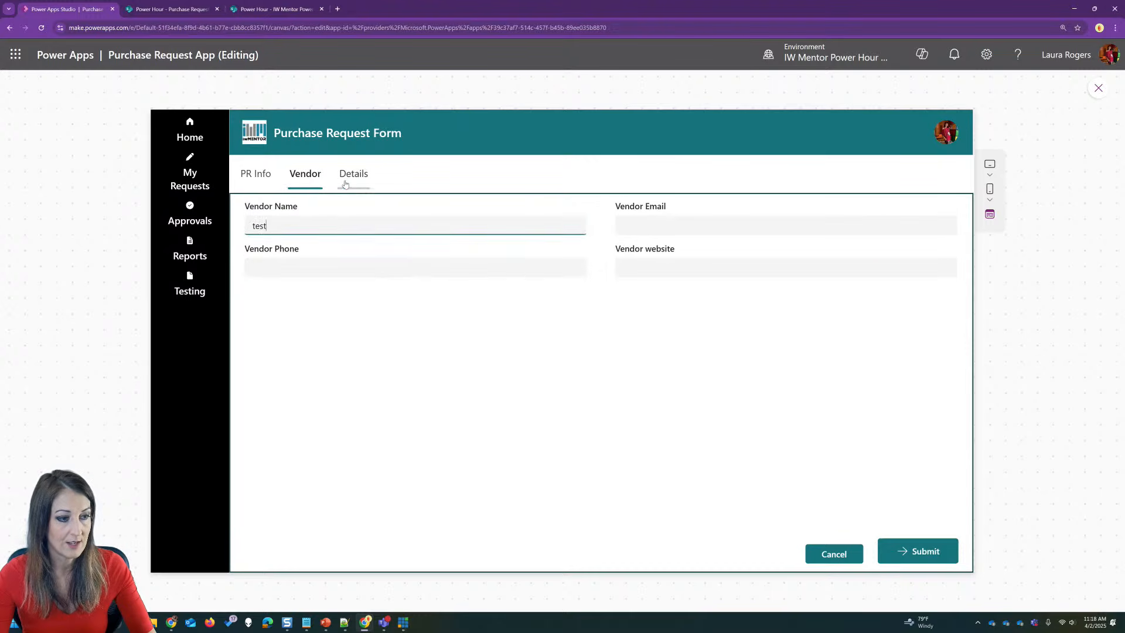
left_click(349, 176)
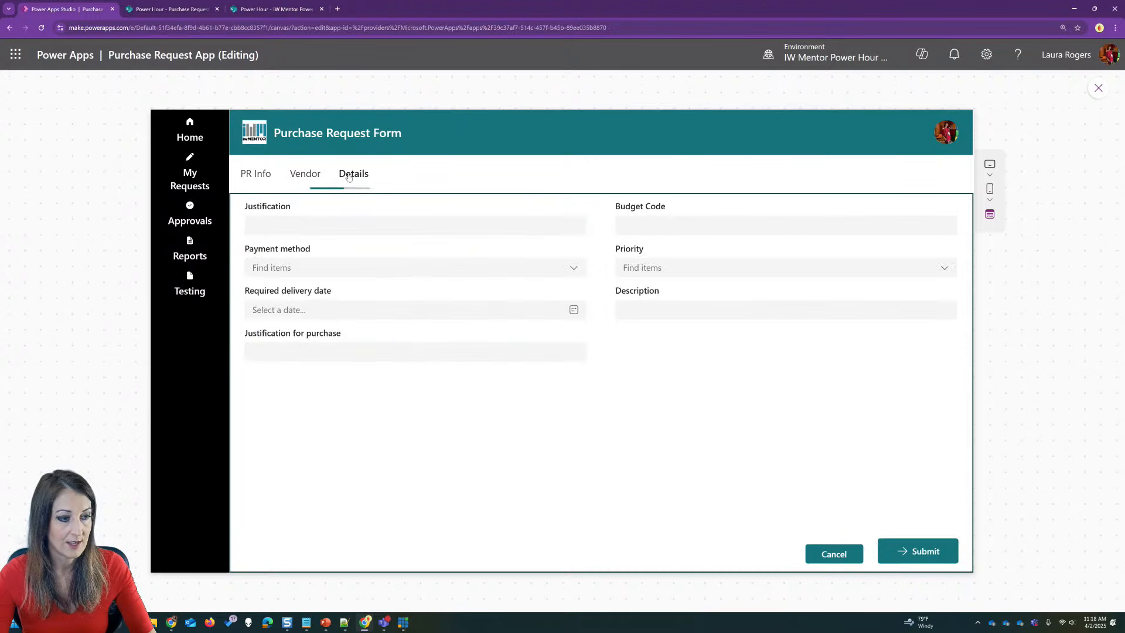
left_click(923, 552)
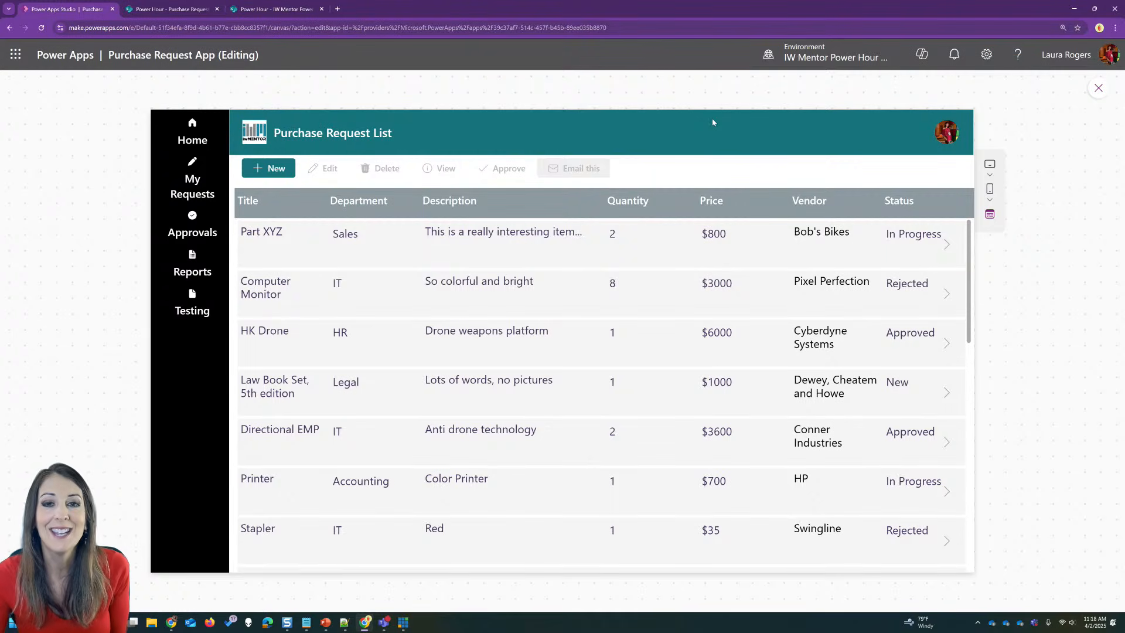
Start a new purchase request, try to submit it from the Details tab with the Title left blank, and dismiss the notification
left_click(275, 169)
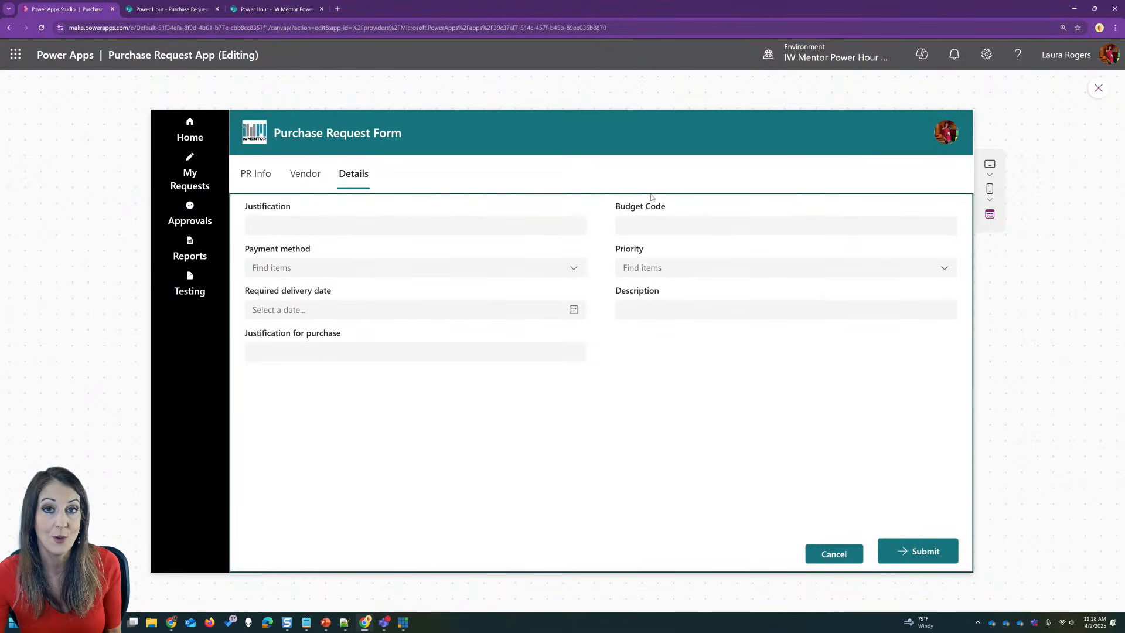
left_click(248, 175)
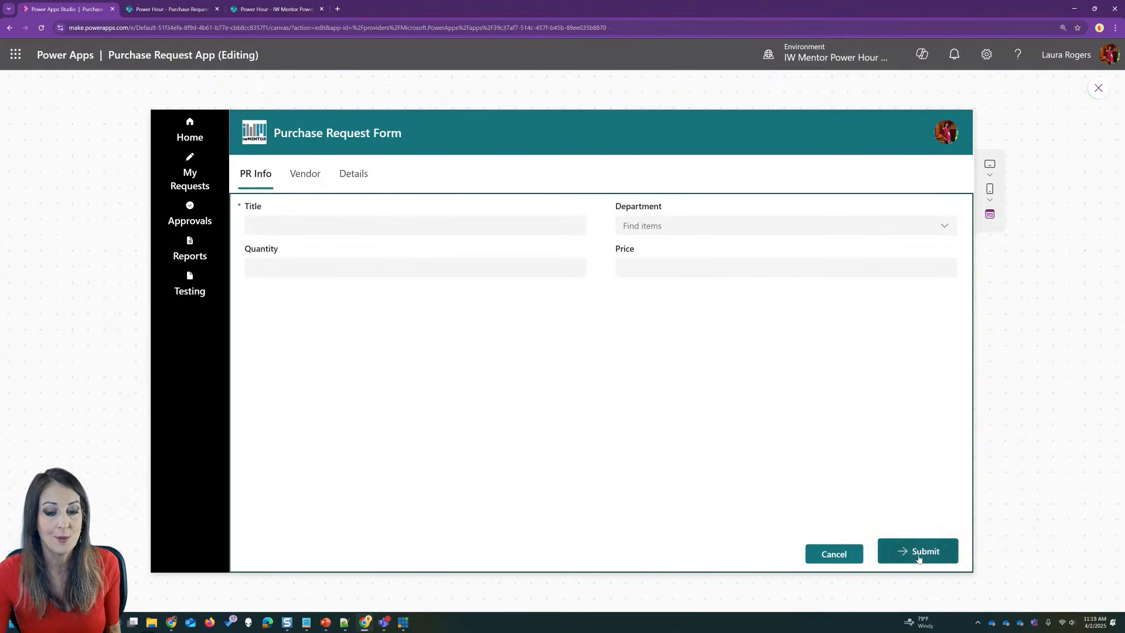
left_click(352, 175)
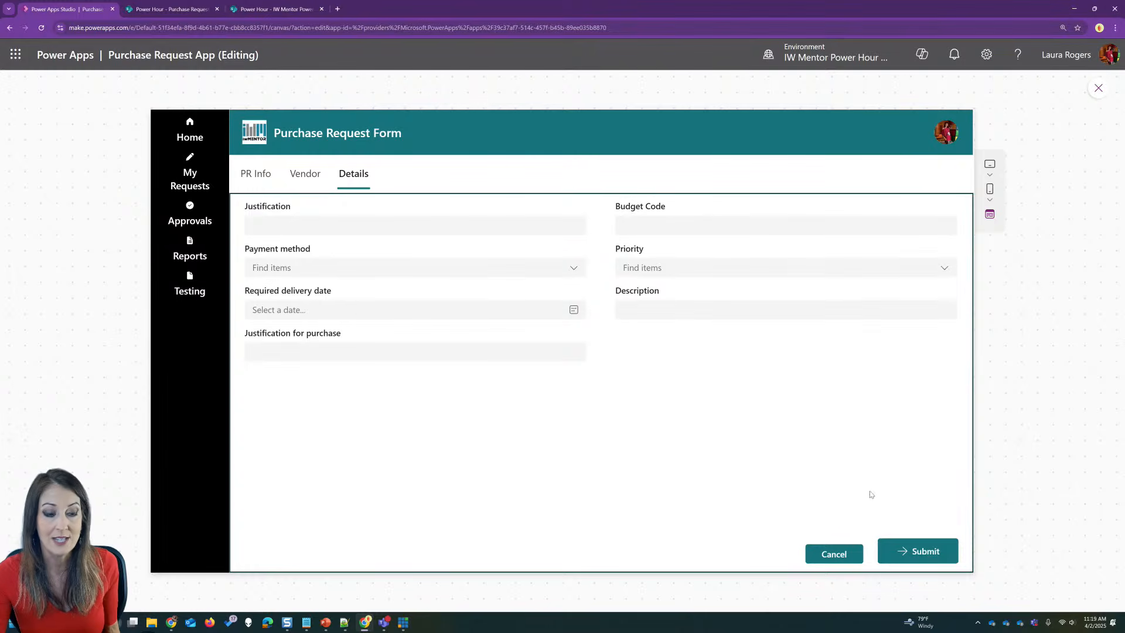
left_click(928, 557)
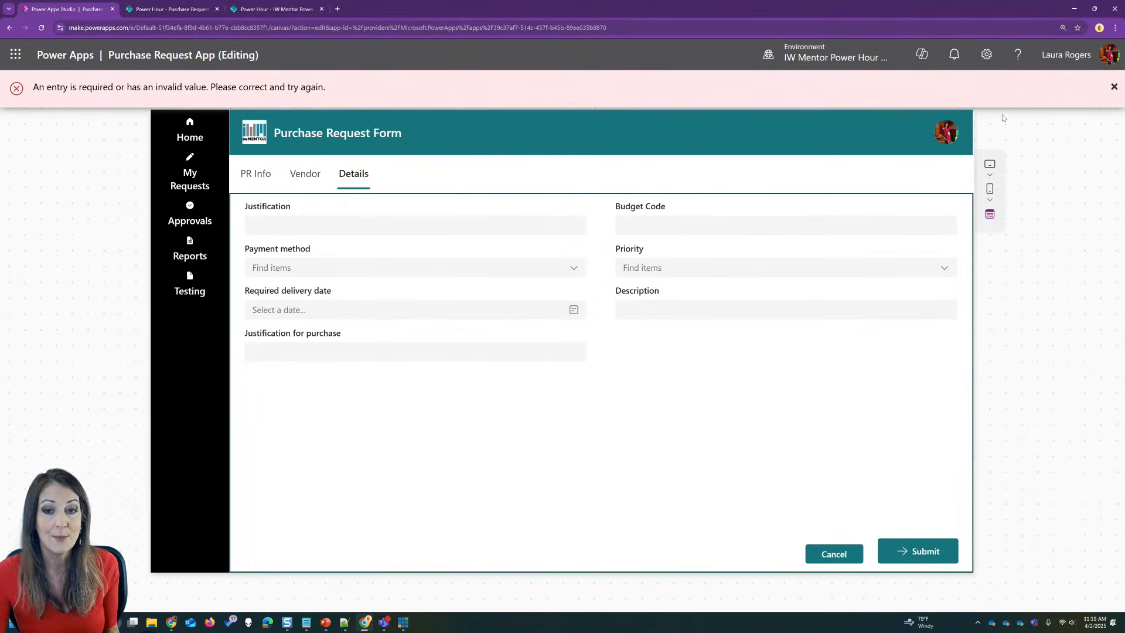
left_click(1114, 88)
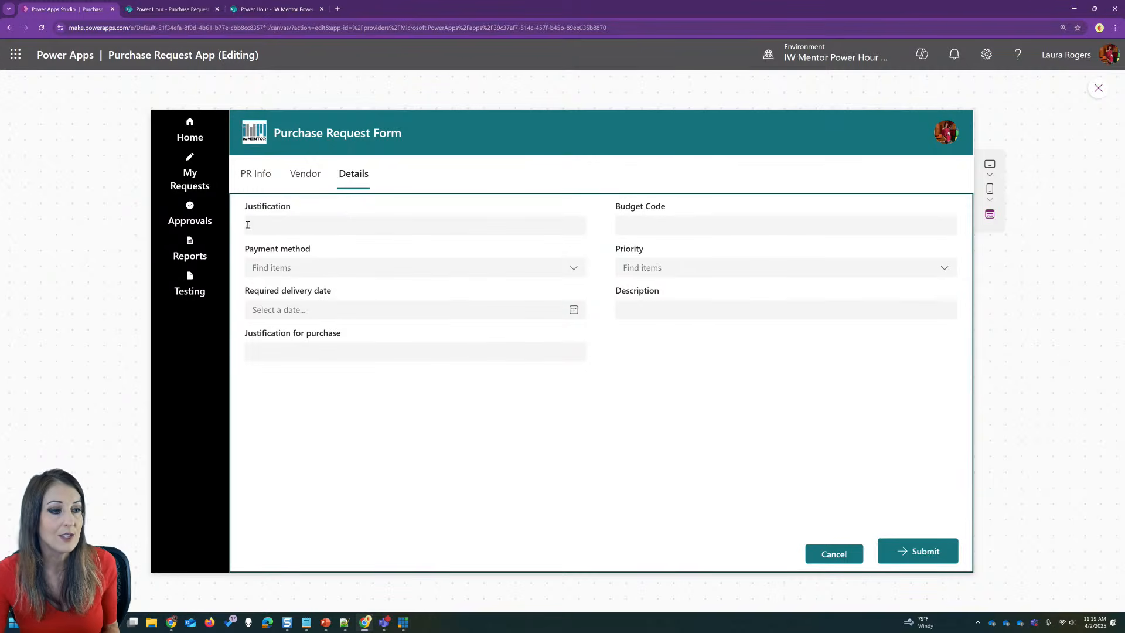
Check the required Title field on the PR Info tab and close the preview
left_click(257, 178)
left_click(334, 222)
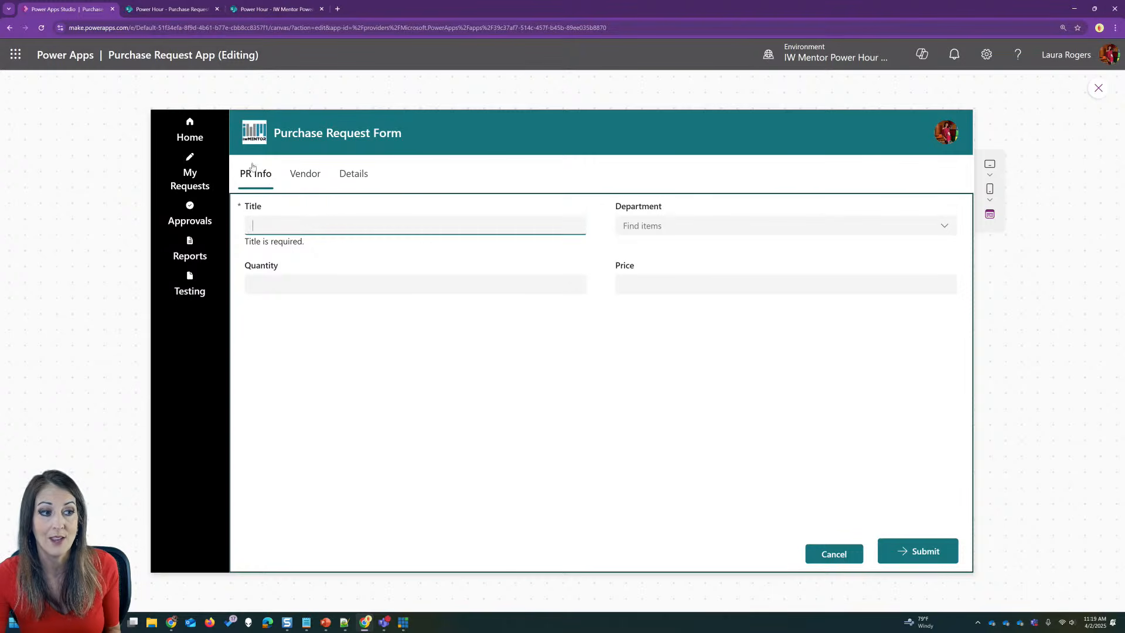
left_click(1098, 89)
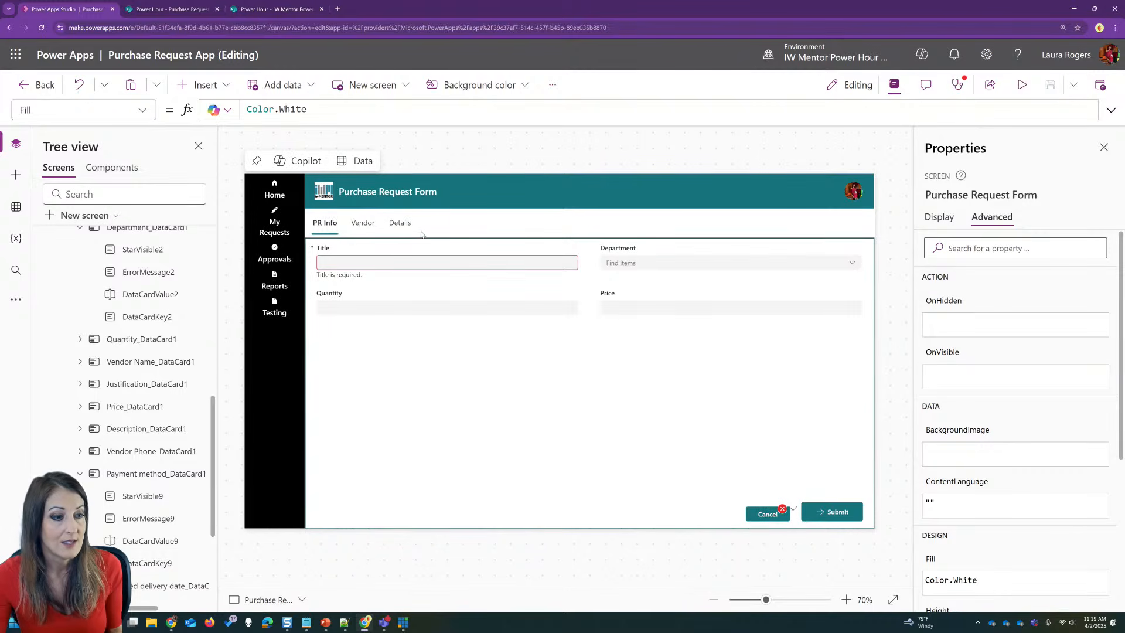
Set the DefaultSelectedItems property of the form's tab list to ["PR Info"]
left_click(331, 225)
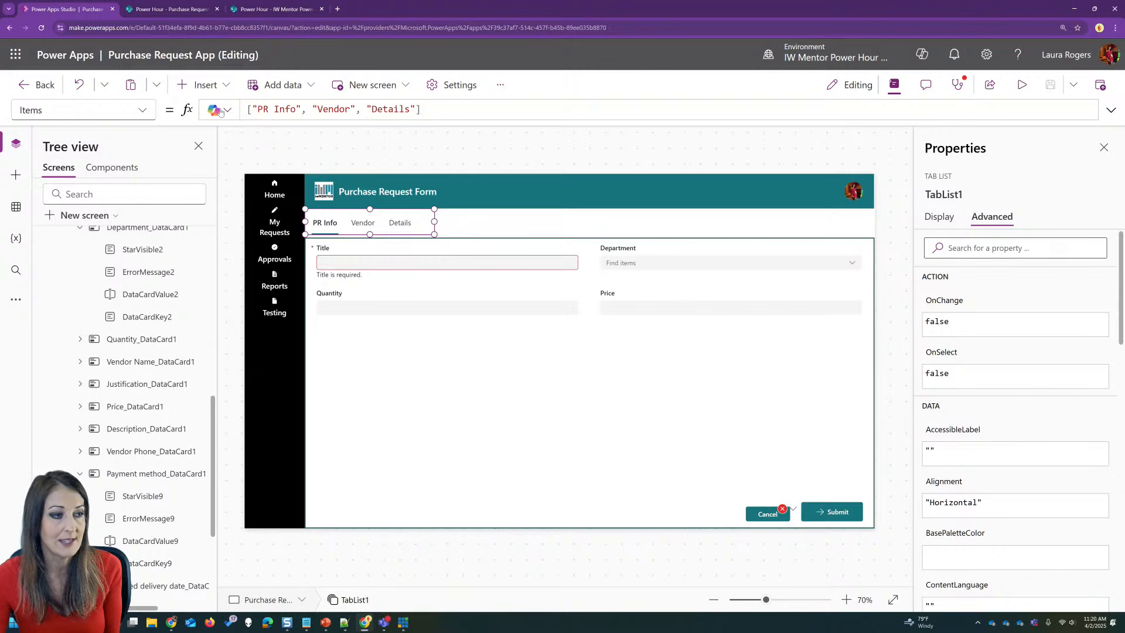
left_click(142, 112)
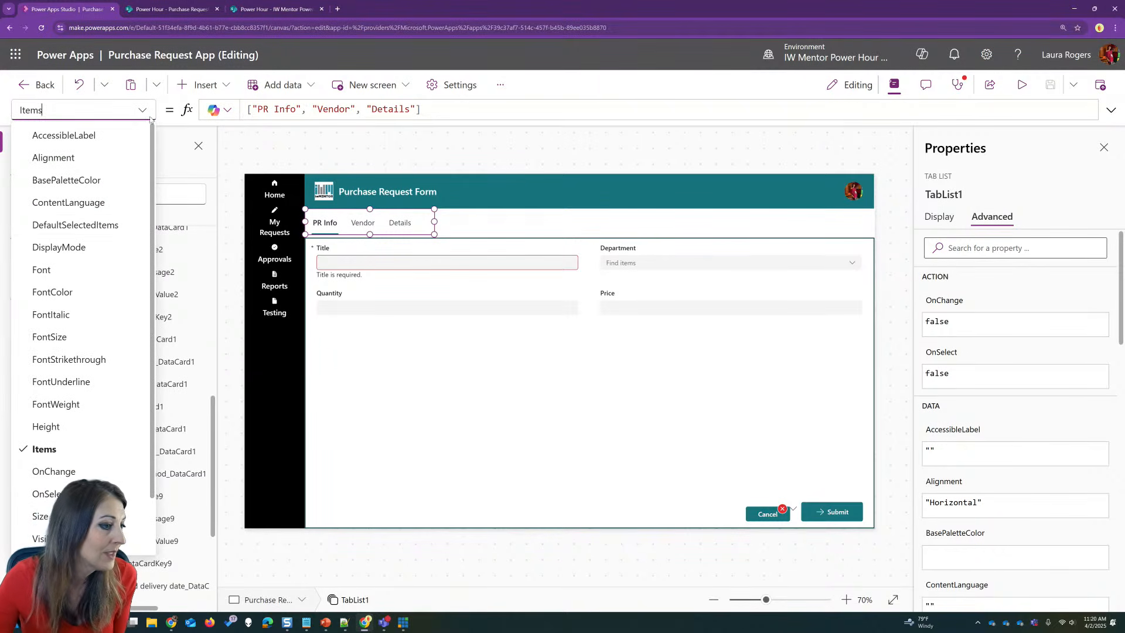
left_click(88, 225)
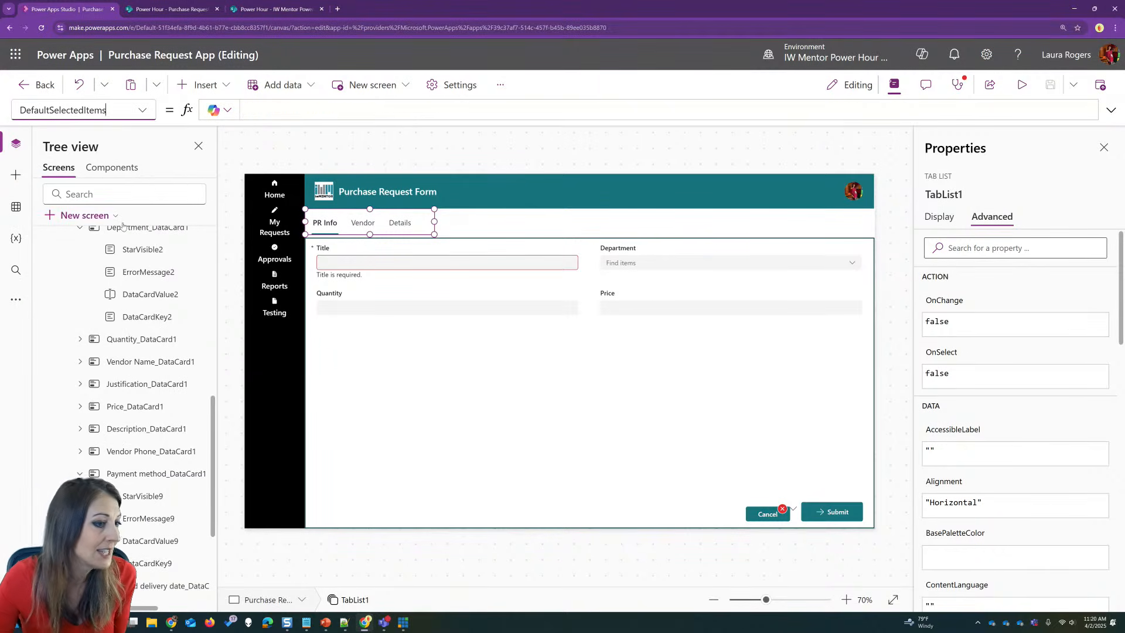
left_click(288, 109)
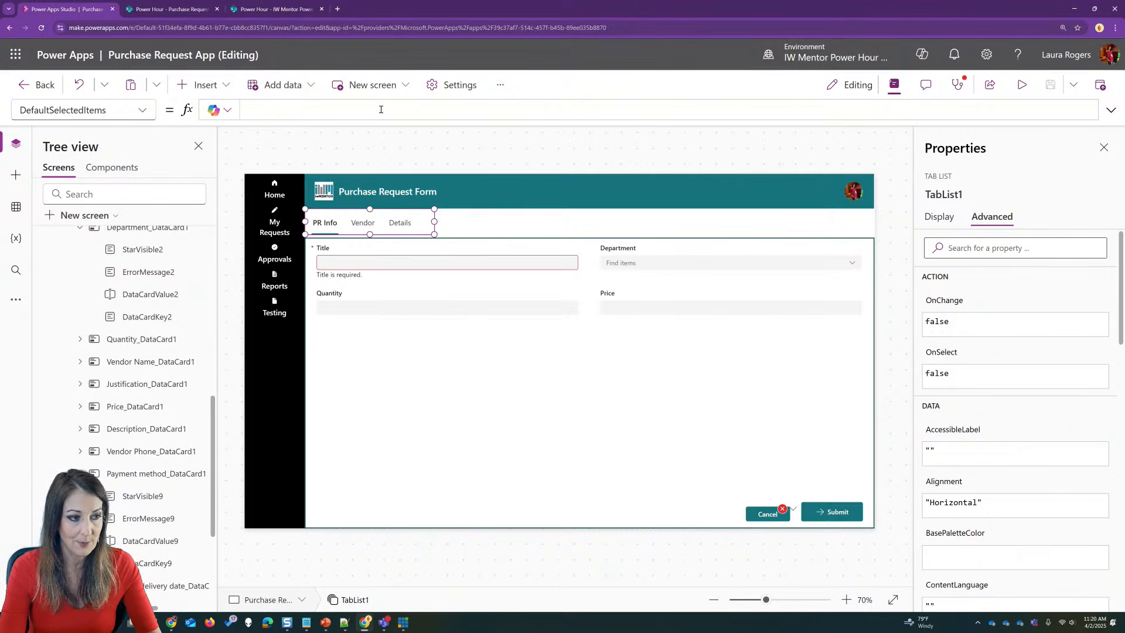
type("[\"")
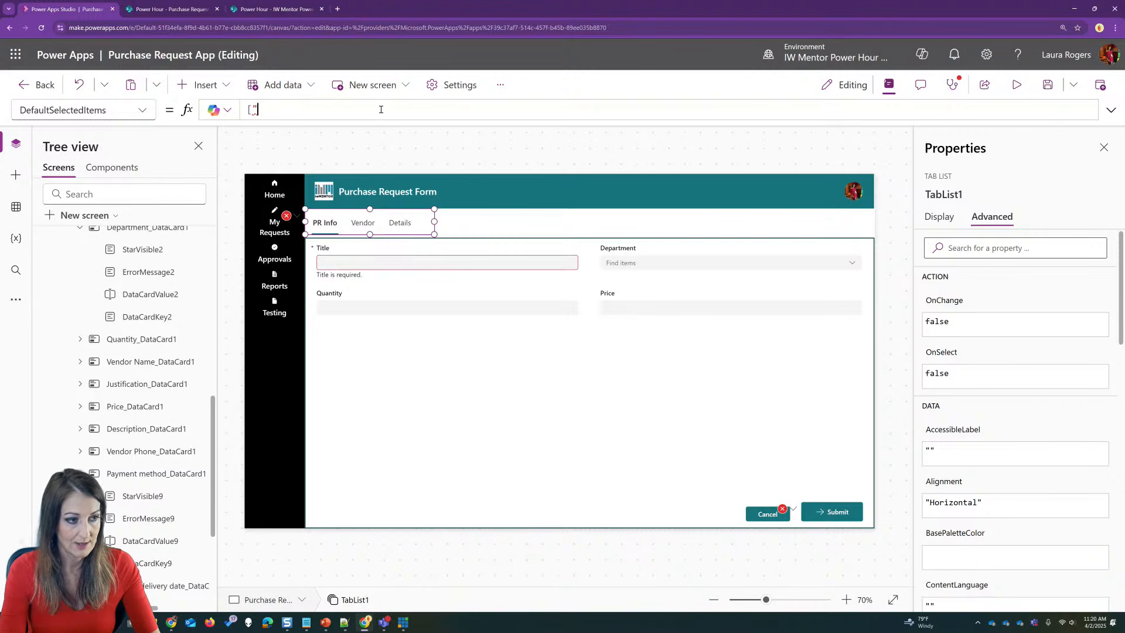
type("PR Inf")
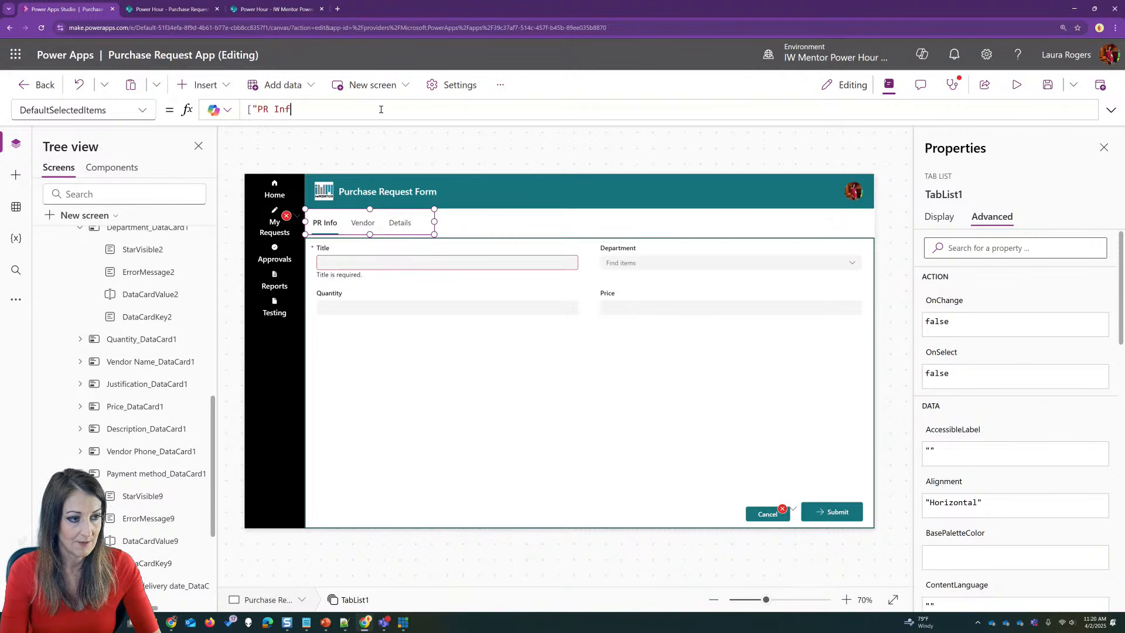
type("o\"]")
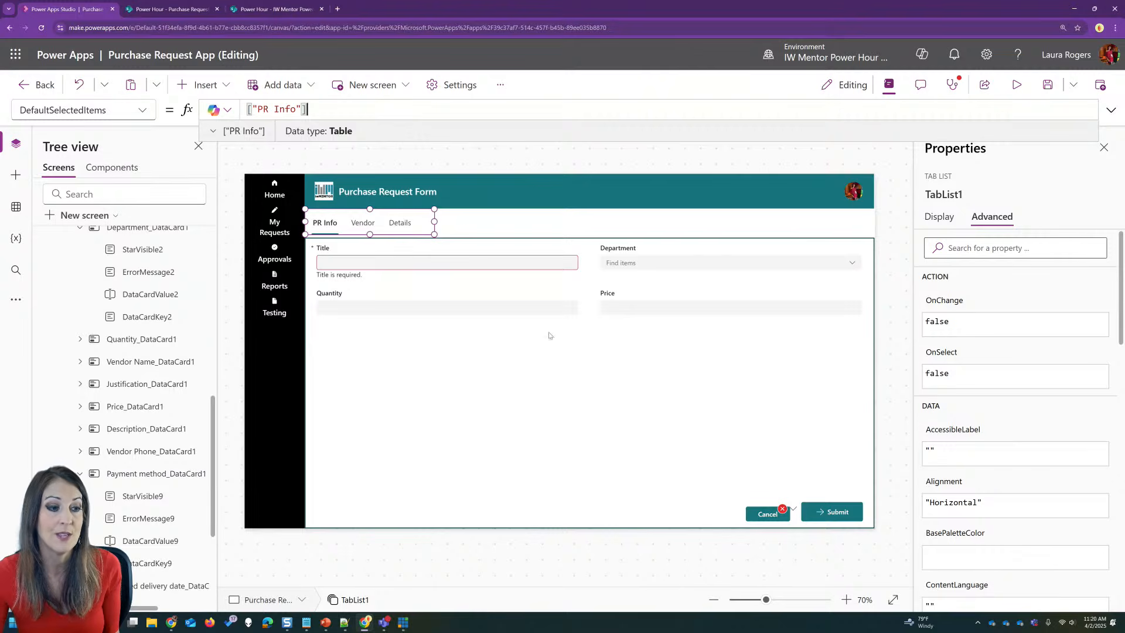
Select the error message label inside the Title card to examine its Text formula
left_click(508, 262)
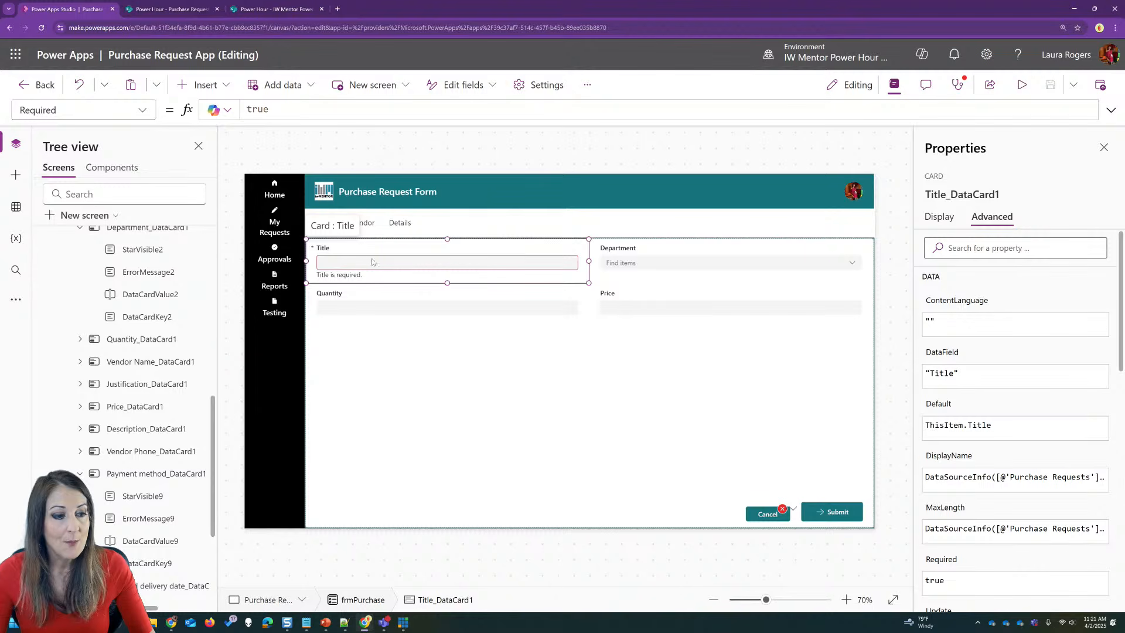
left_click(347, 273)
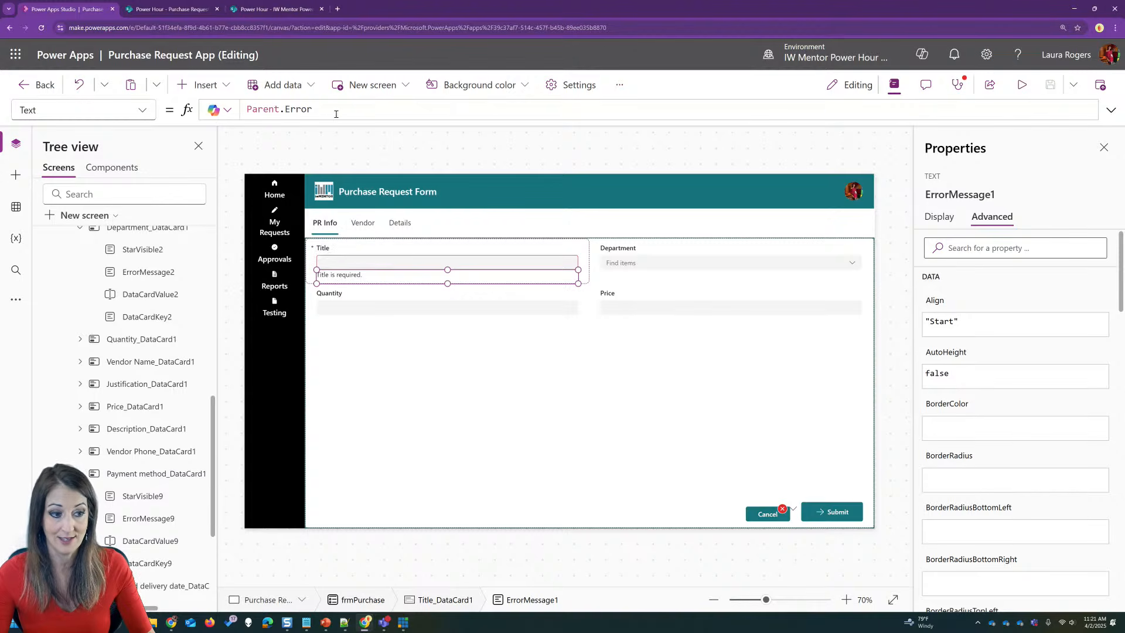
Inspect the Title card's Required property and the Text formula of its error message label
left_click(305, 269)
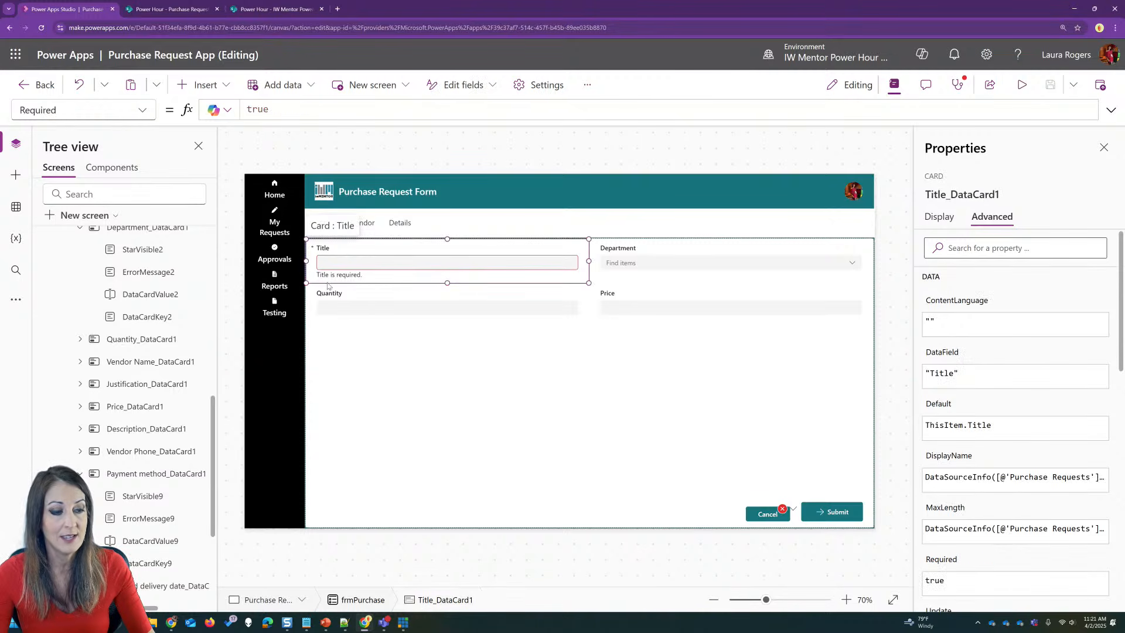
left_click(336, 277)
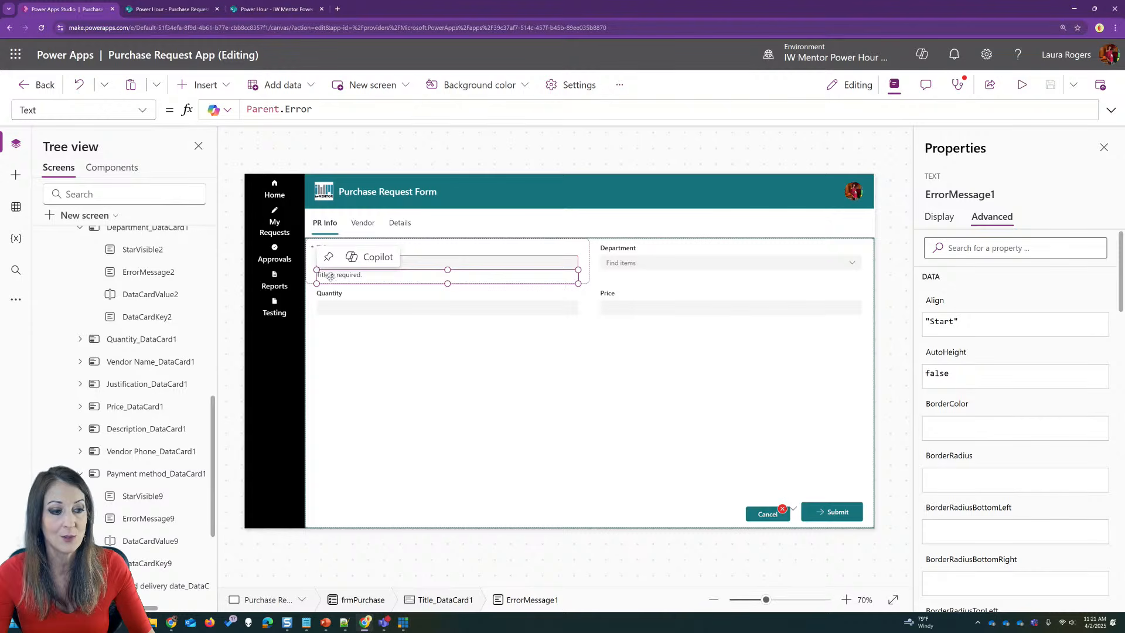
scroll(110, 361, "down", 3)
scroll(186, 346, "up", 4)
scroll(187, 345, "up", 3)
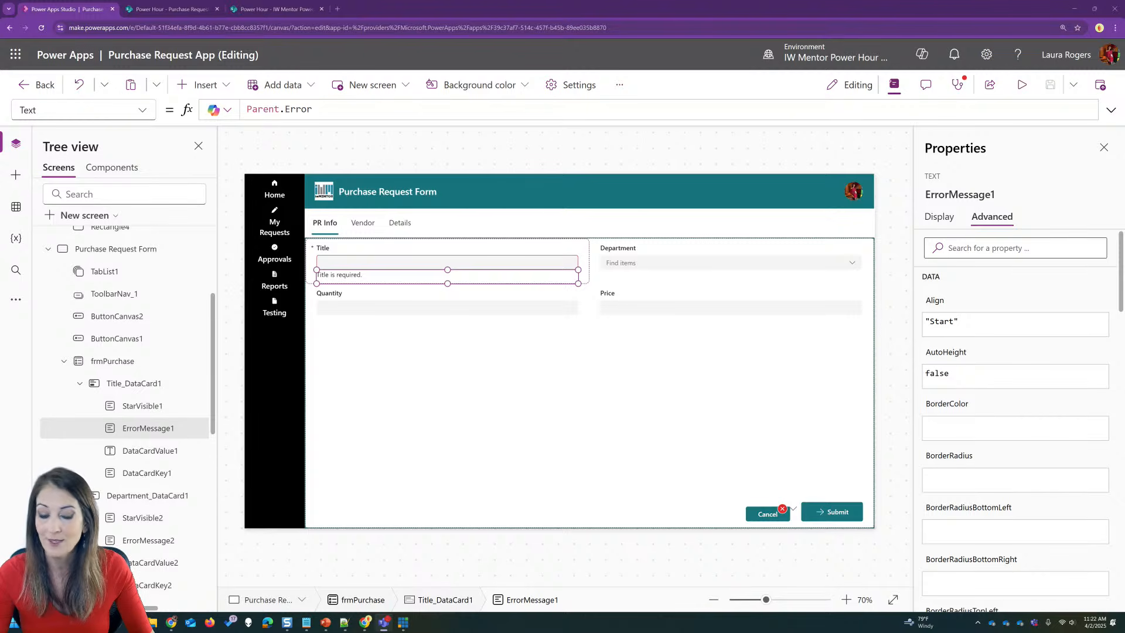
Open the Submit button's DisplayMode formula and examine its frmPurchase.DisplayMode condition
left_click(830, 514)
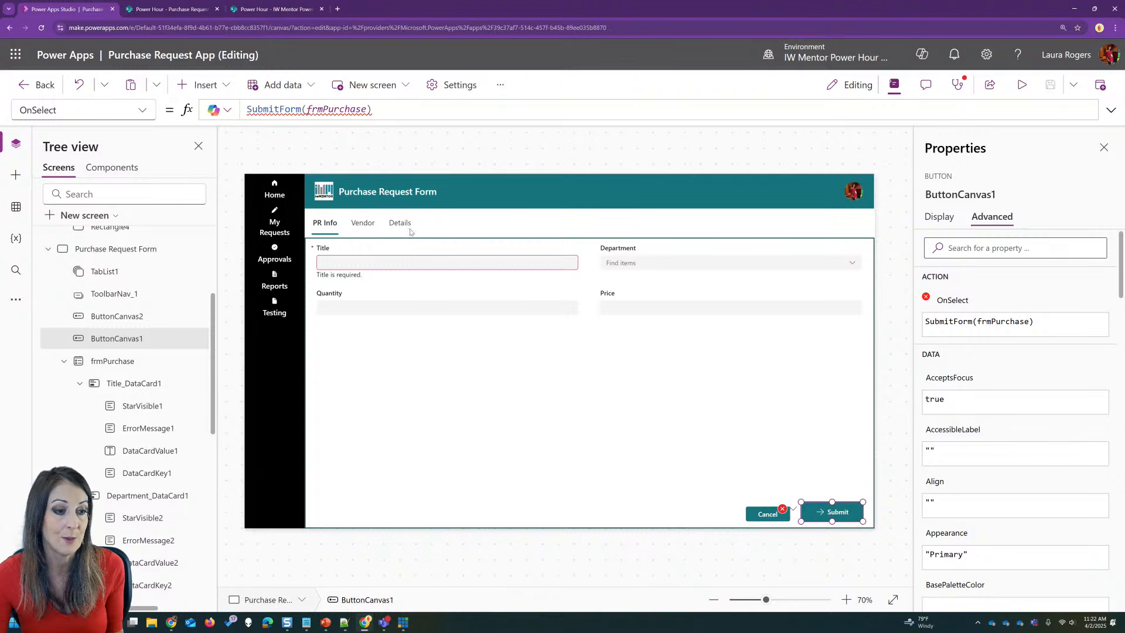
left_click(142, 111)
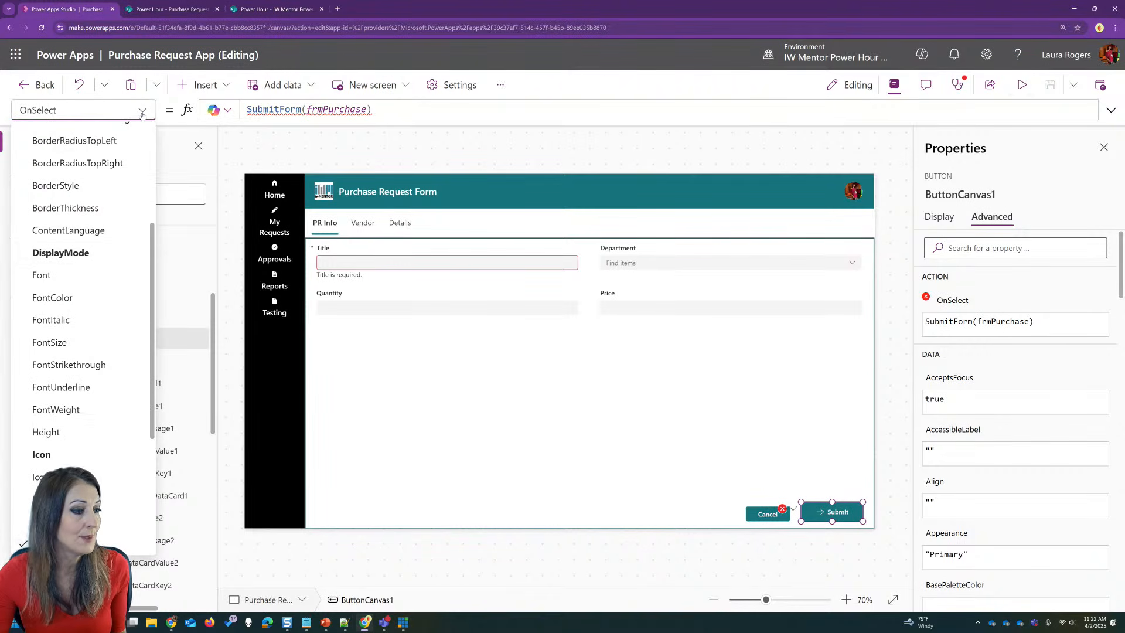
left_click(47, 254)
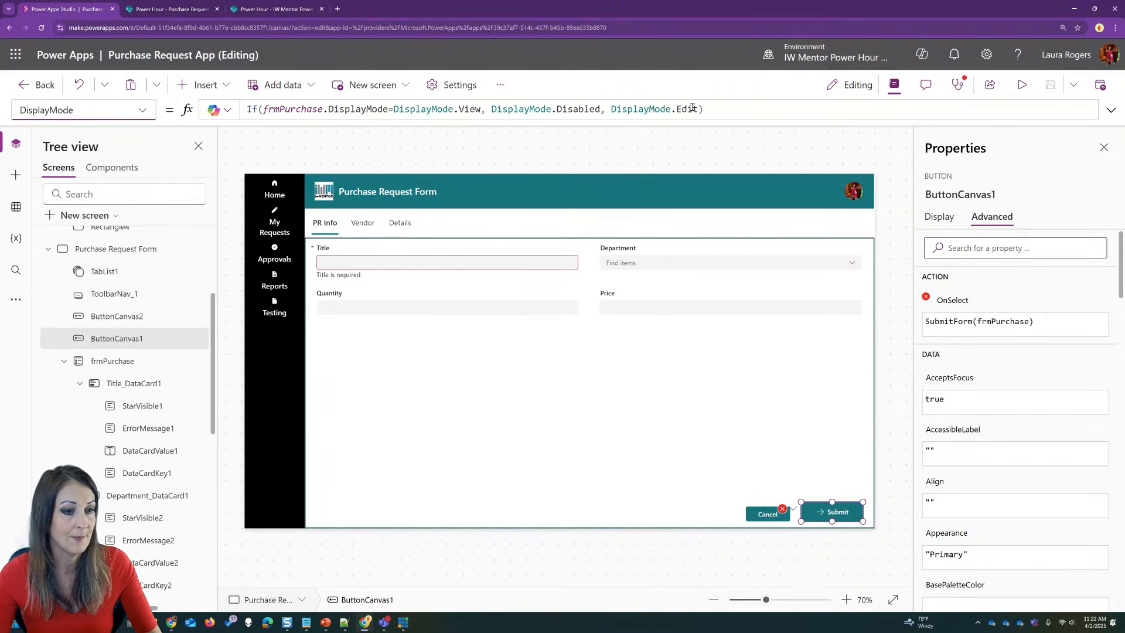
left_click(740, 107)
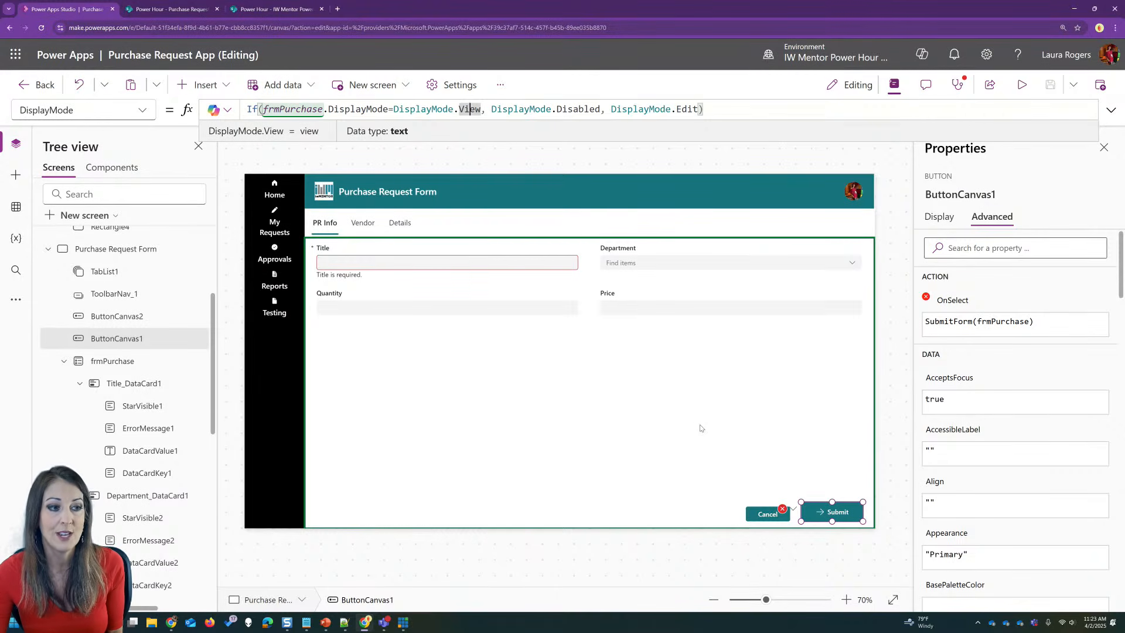
left_click(716, 106)
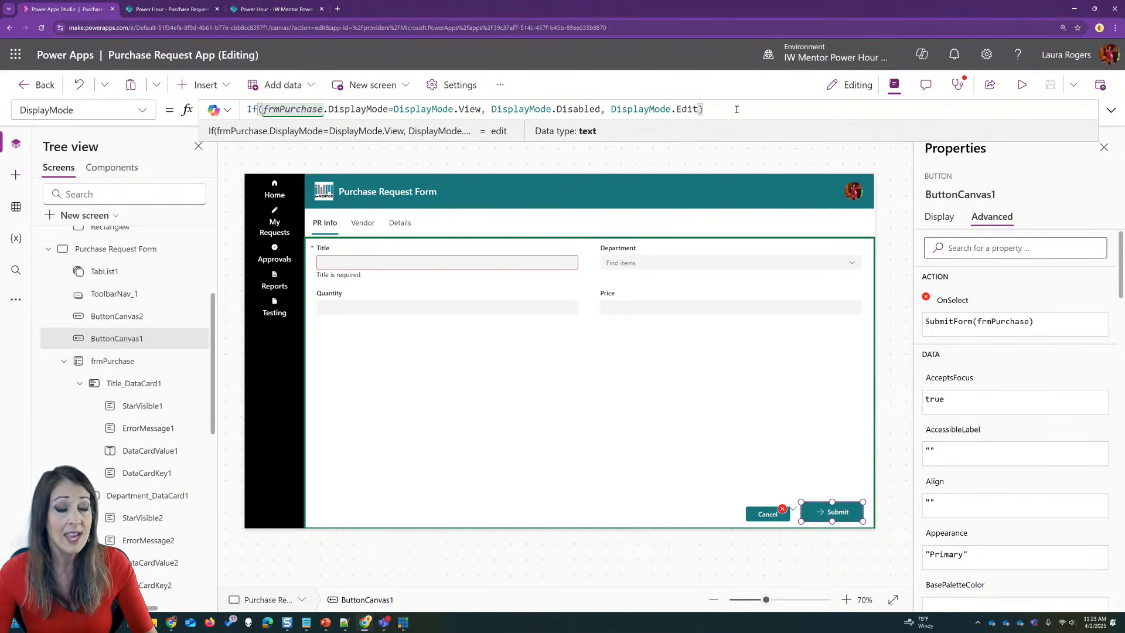
double_click(287, 109)
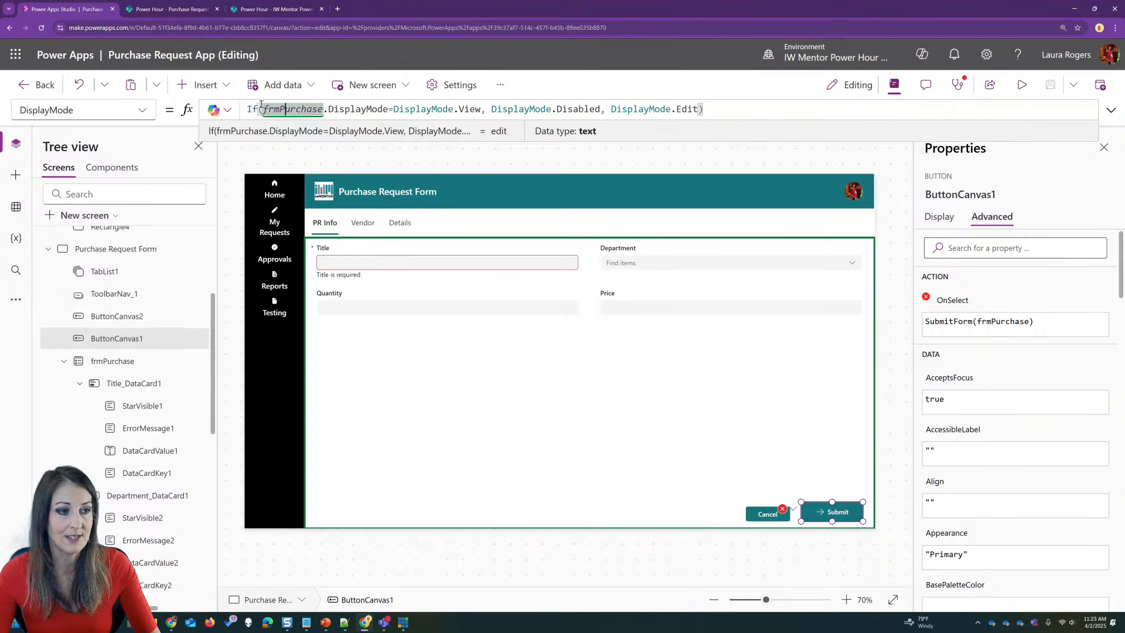
left_click_drag(264, 109, 700, 110)
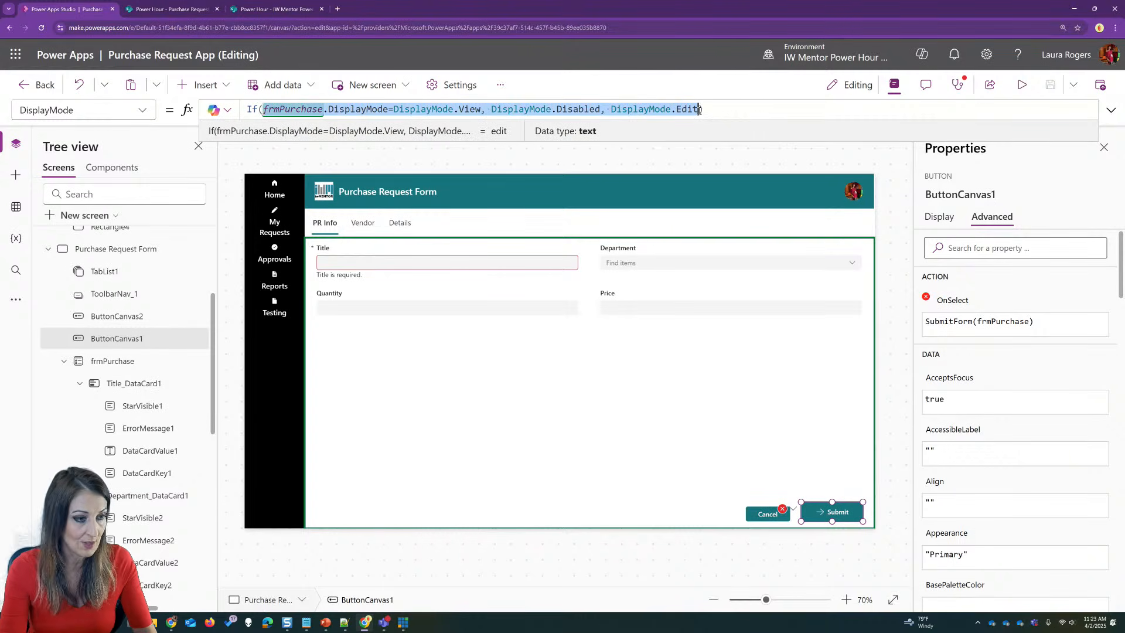
type("TabList1.Selected.Value=\"PR Info\"")
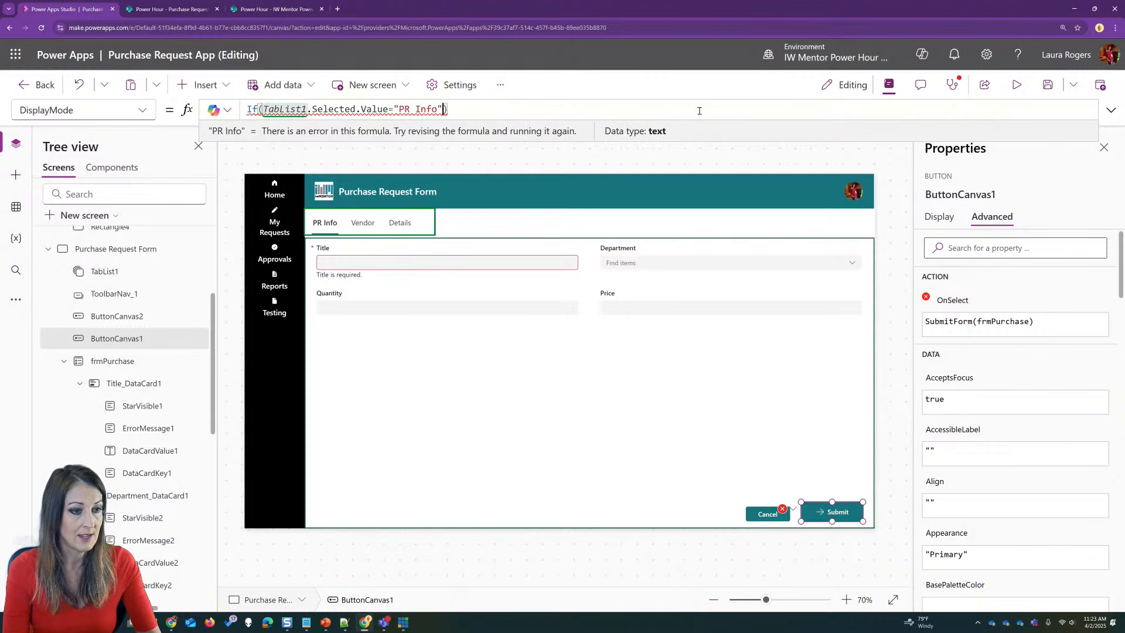
key("BackSpace")
key("BackSpace")
key("BackSpace")
key("BackSpace")
key("BackSpace")
key("BackSpace")
key("BackSpace")
key("BackSpace")
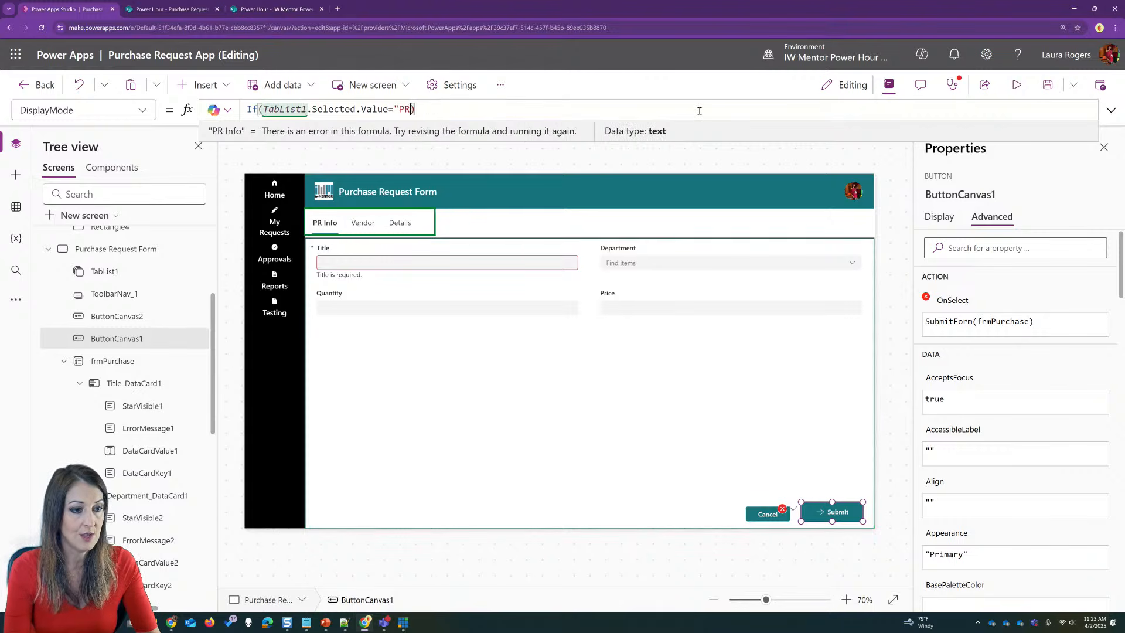
type("Details")
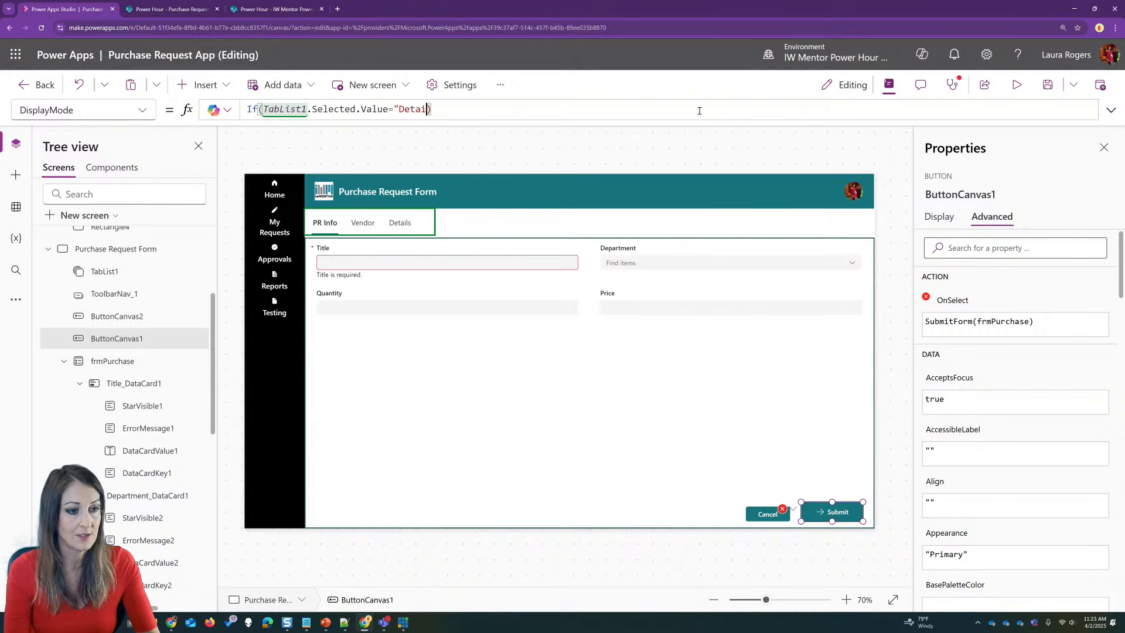
type("\",f")
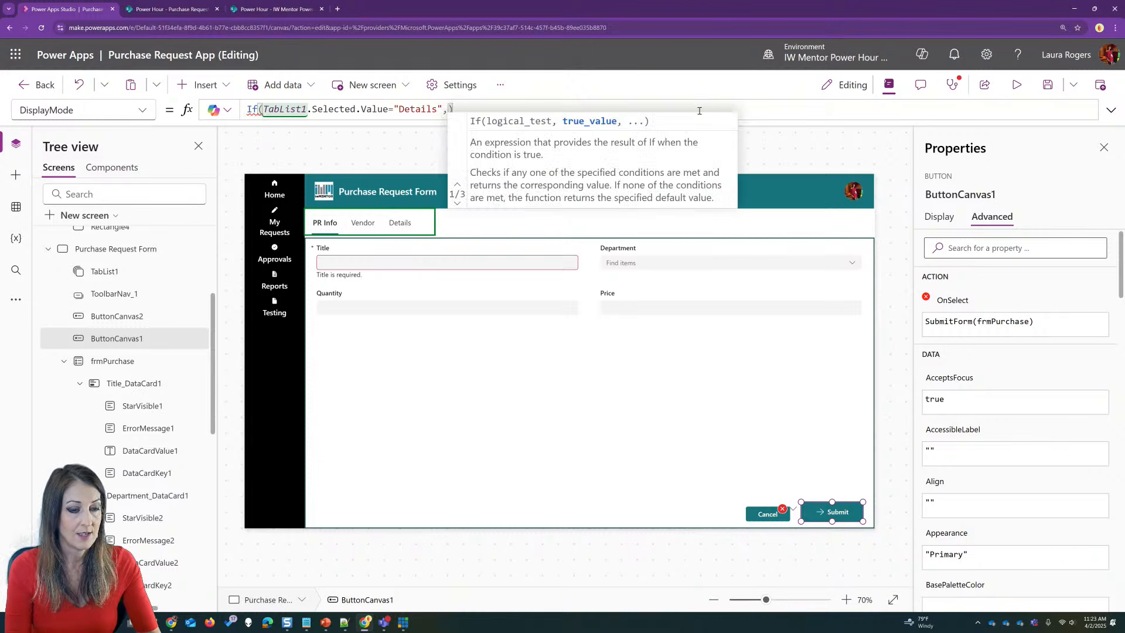
type("orm")
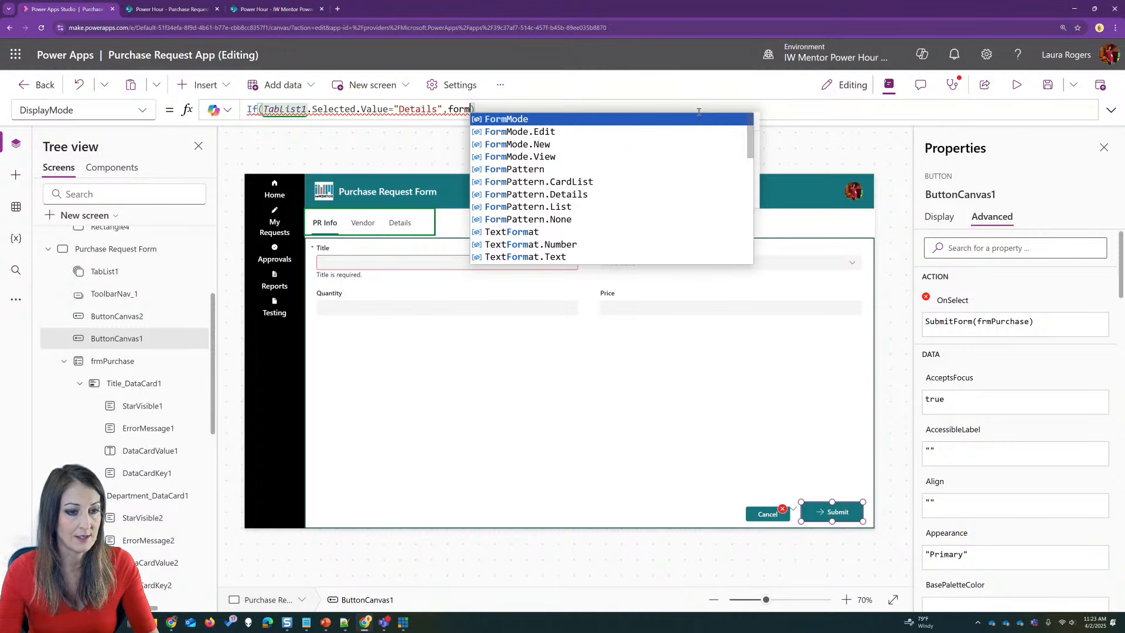
type("m")
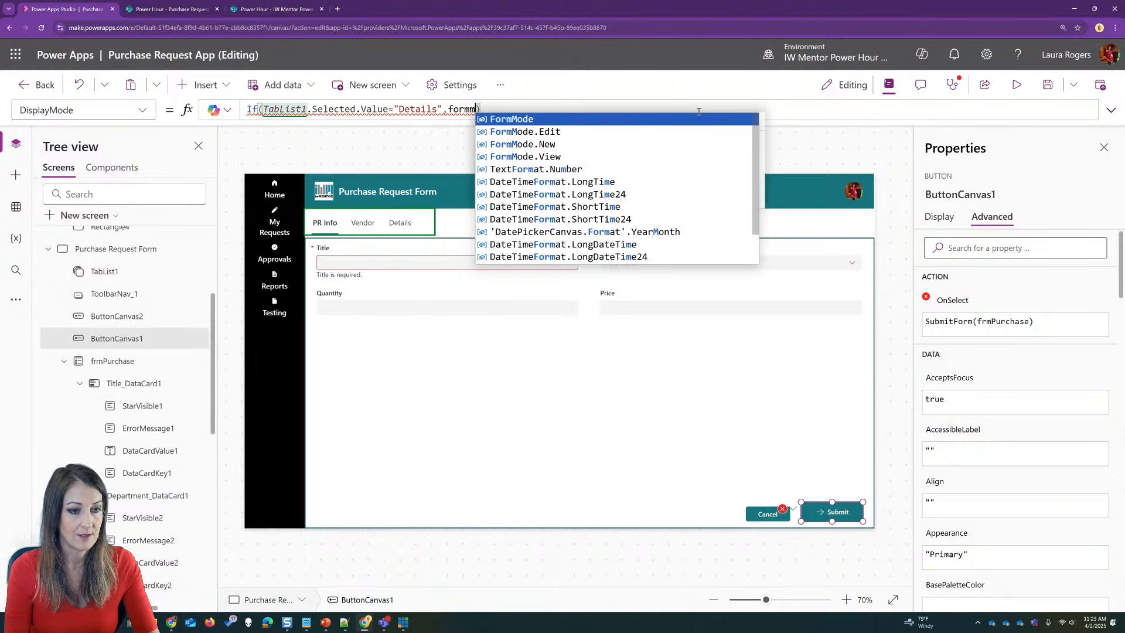
key("BackSpace")
key("BackSpace")
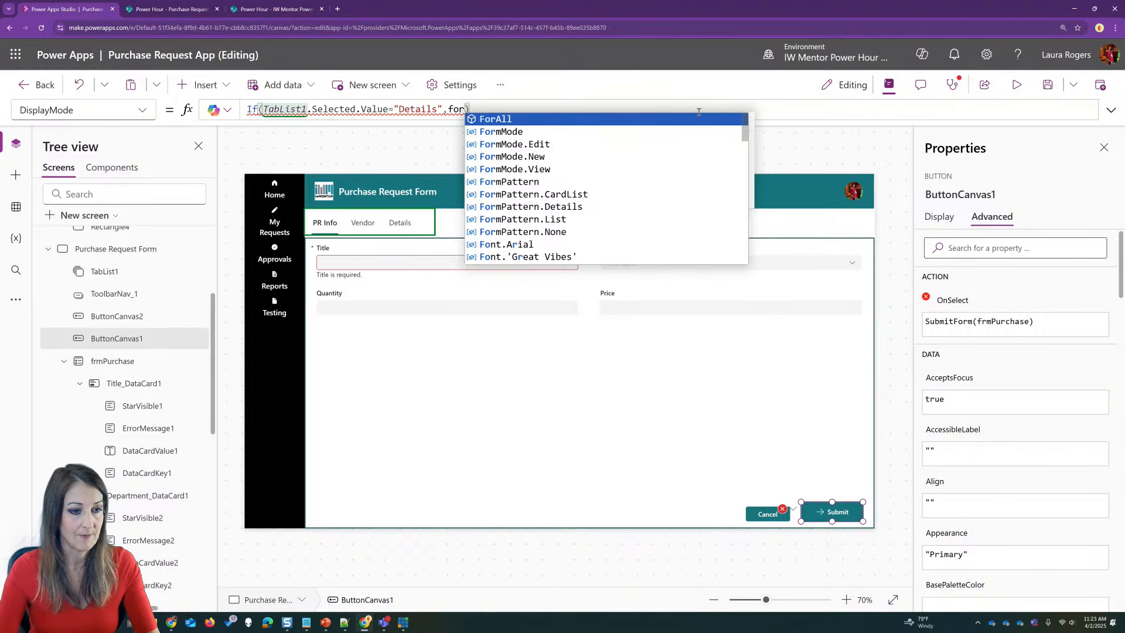
type("mm")
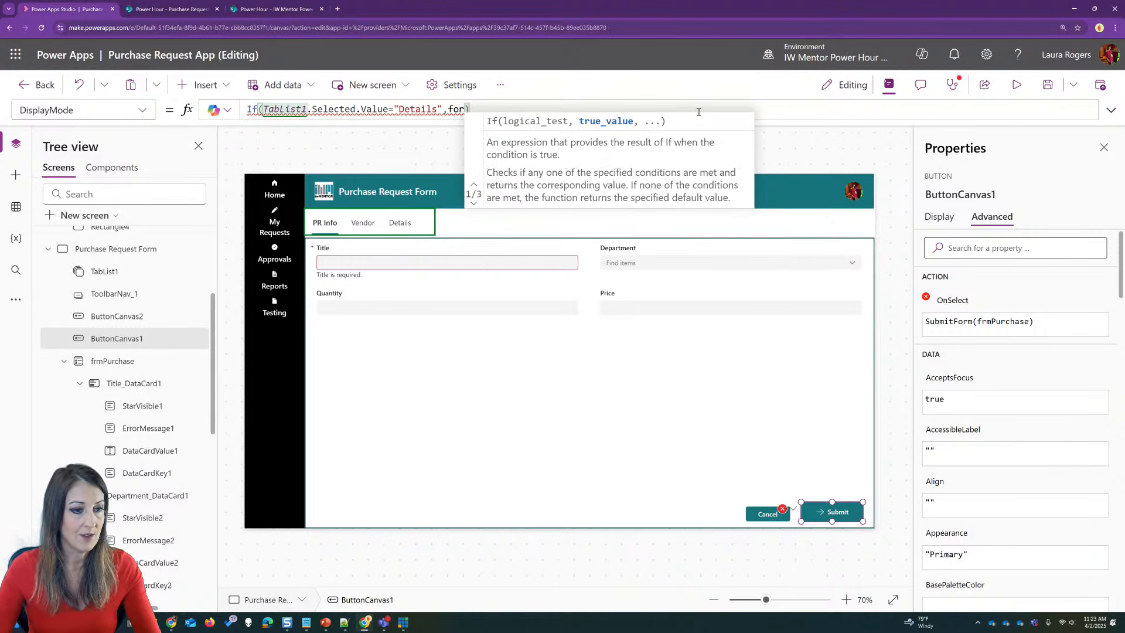
key("ctrl+z")
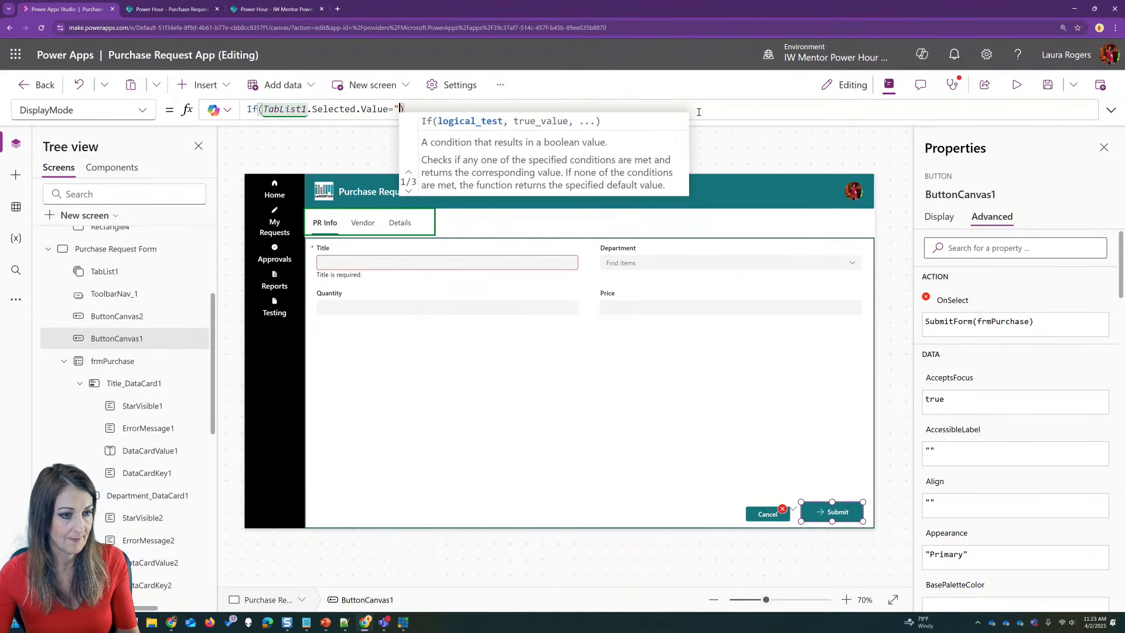
key("ctrl+y")
key("ctrl+z")
key("ctrl+z")
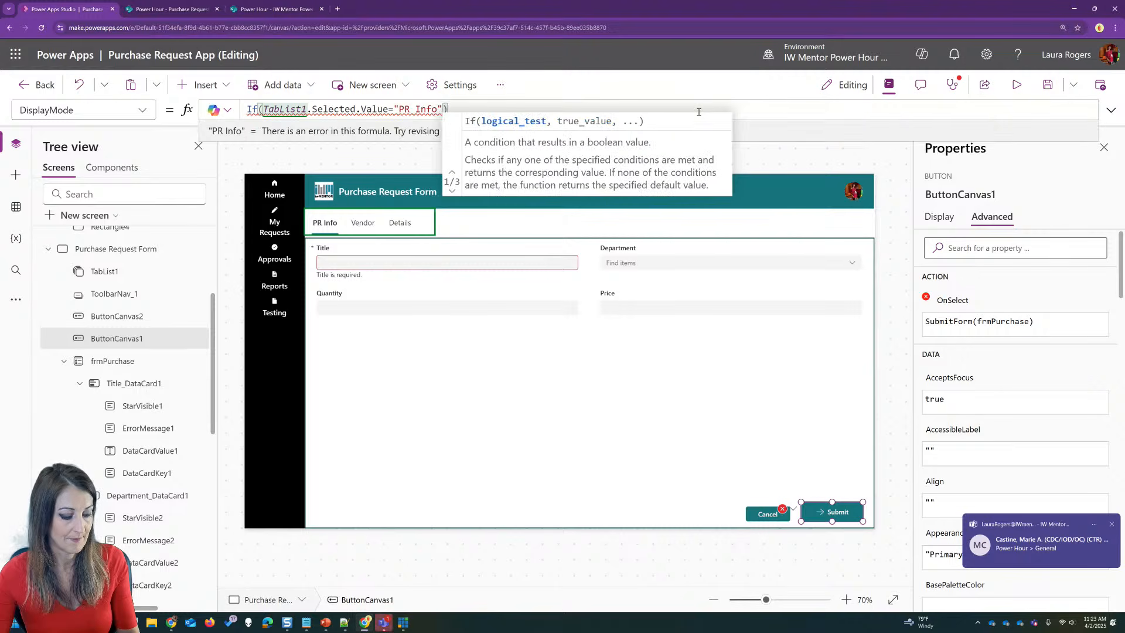
key("ctrl+z")
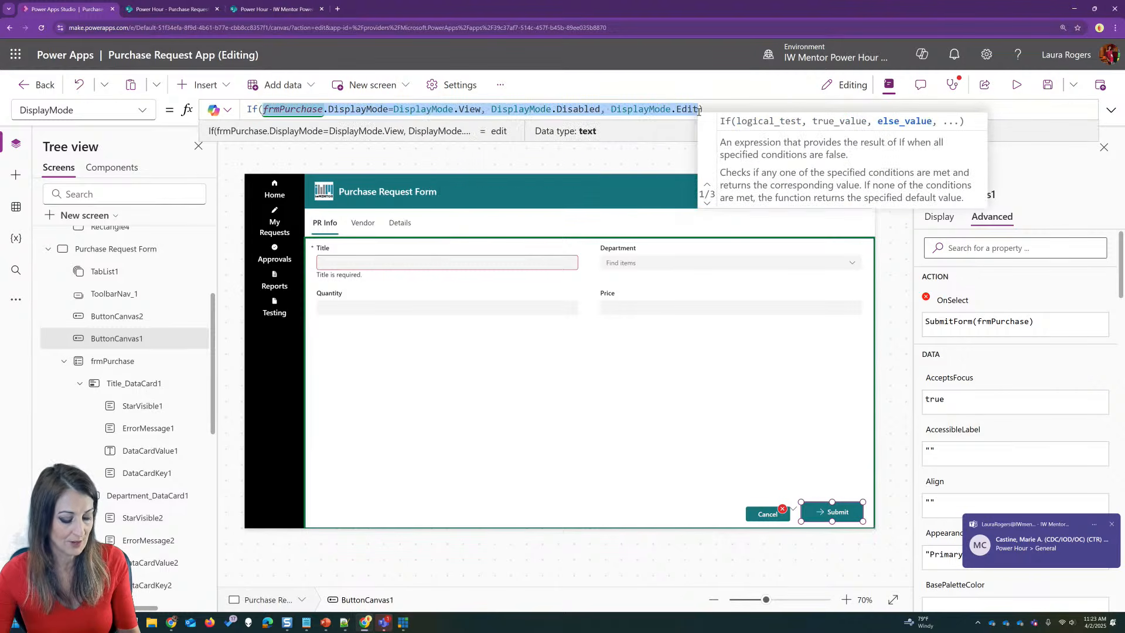
left_click(104, 86)
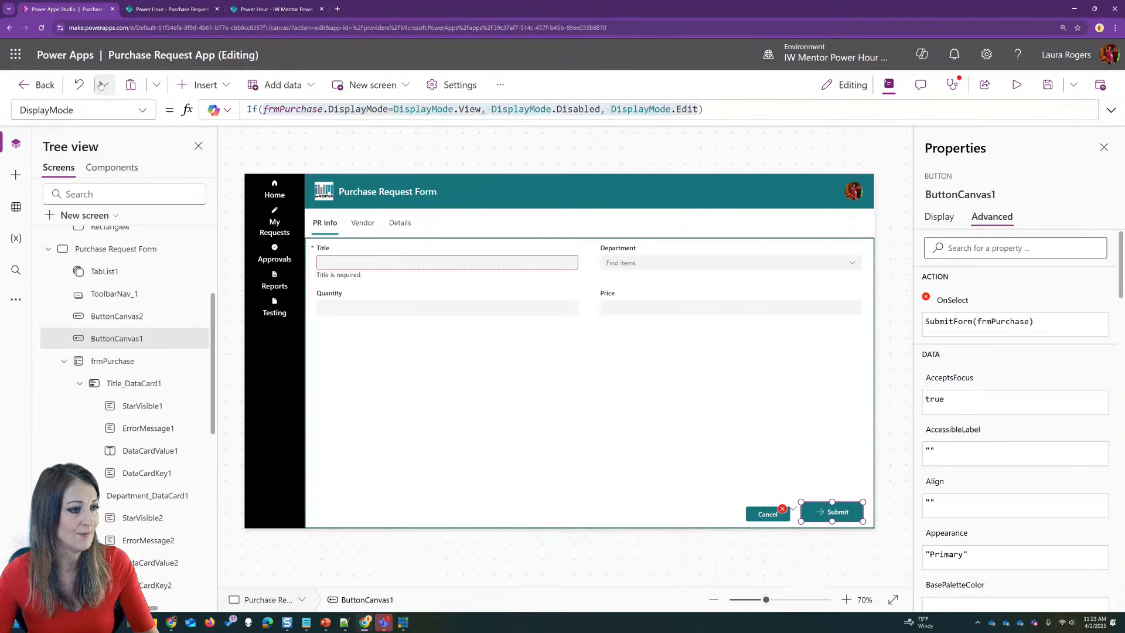
left_click(97, 138)
left_click(102, 88)
left_click(98, 139)
left_click(103, 86)
left_click(438, 106)
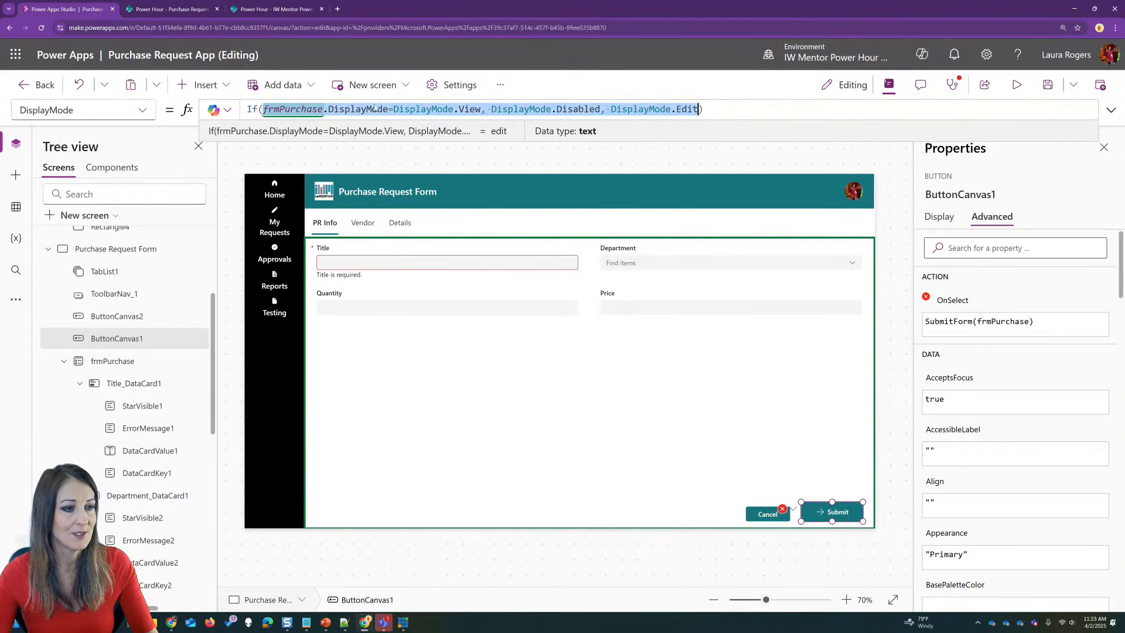
Replace the Submit button's DisplayMode formula with If(TabList1.Selected.Value="Details",DisplayMode.Edit,DisplayMode.Disabled)
left_click_drag(263, 110, 736, 104)
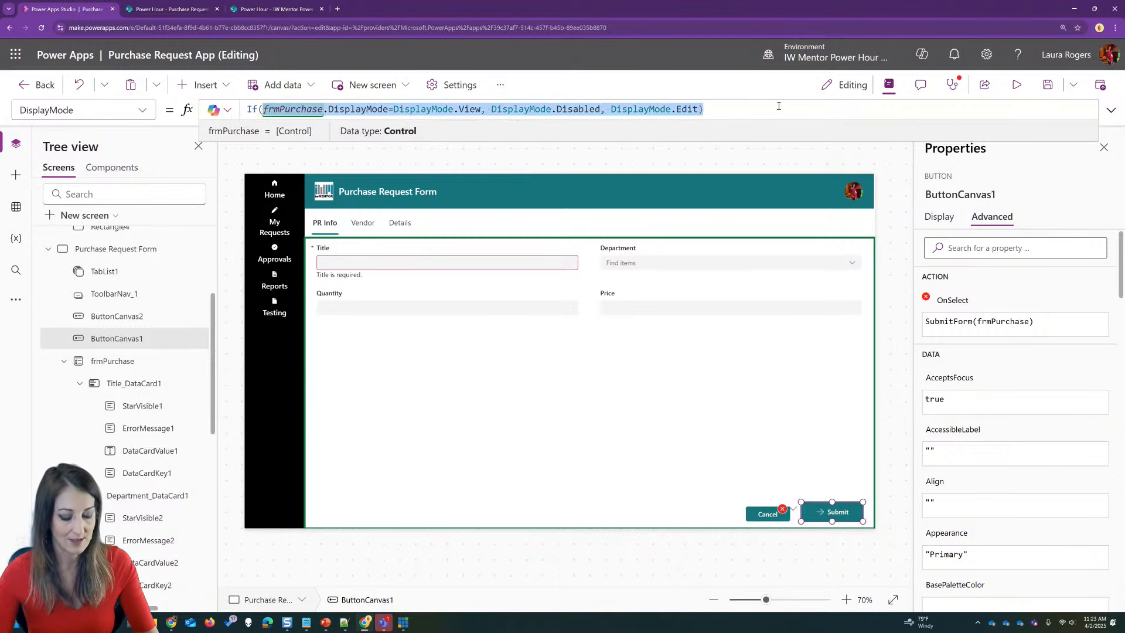
type("ta")
key("BackSpace")
key("BackSpace")
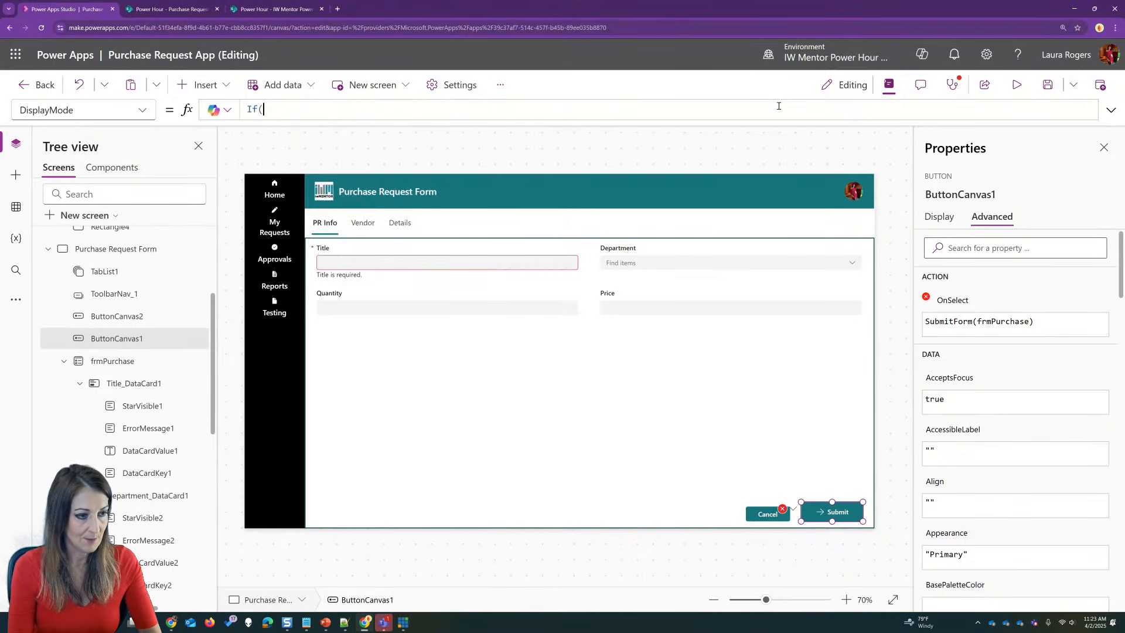
type("TabList1.Selected.Value=\"PR Info\"")
key("BackSpace")
key("BackSpace")
key("BackSpace")
key("BackSpace")
key("BackSpace")
key("BackSpace")
key("BackSpace")
key("BackSpace")
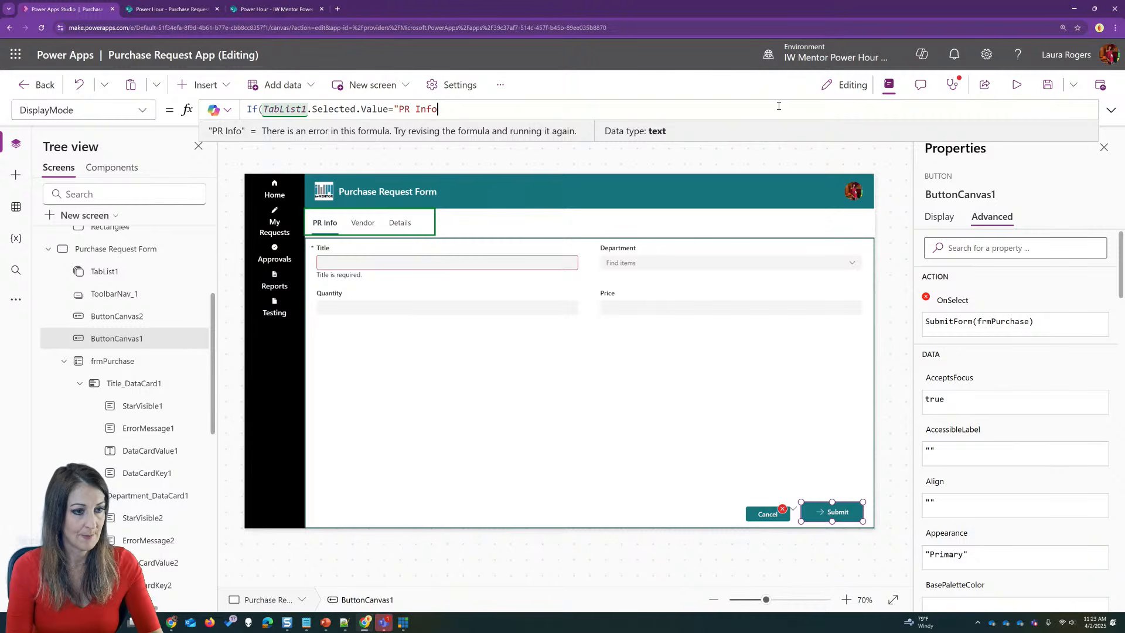
type("De")
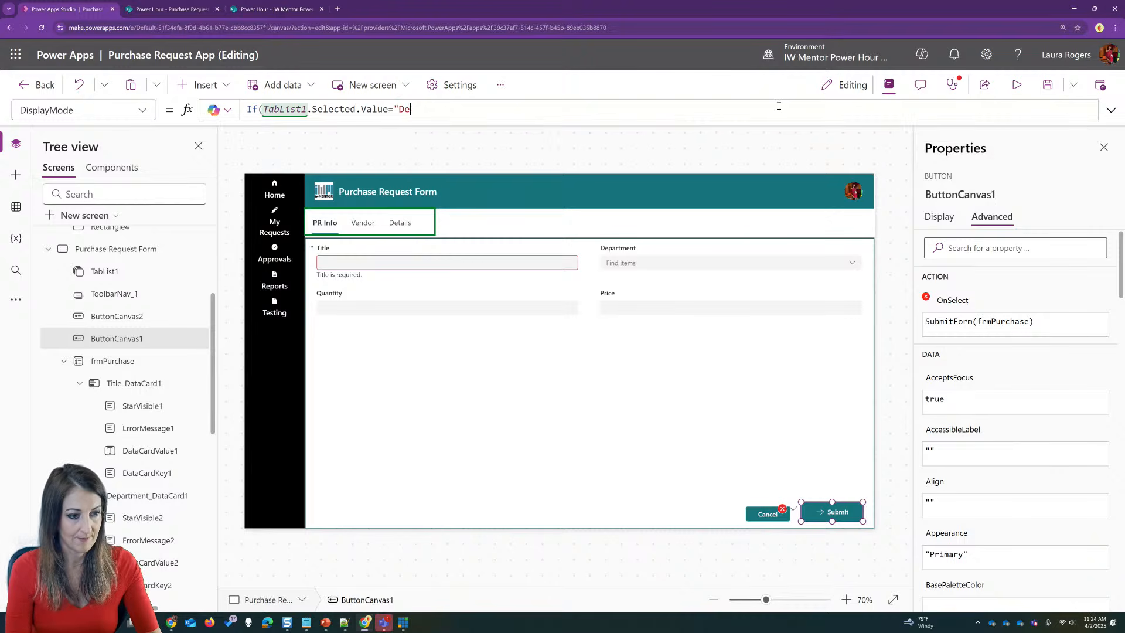
type("tails\",dis")
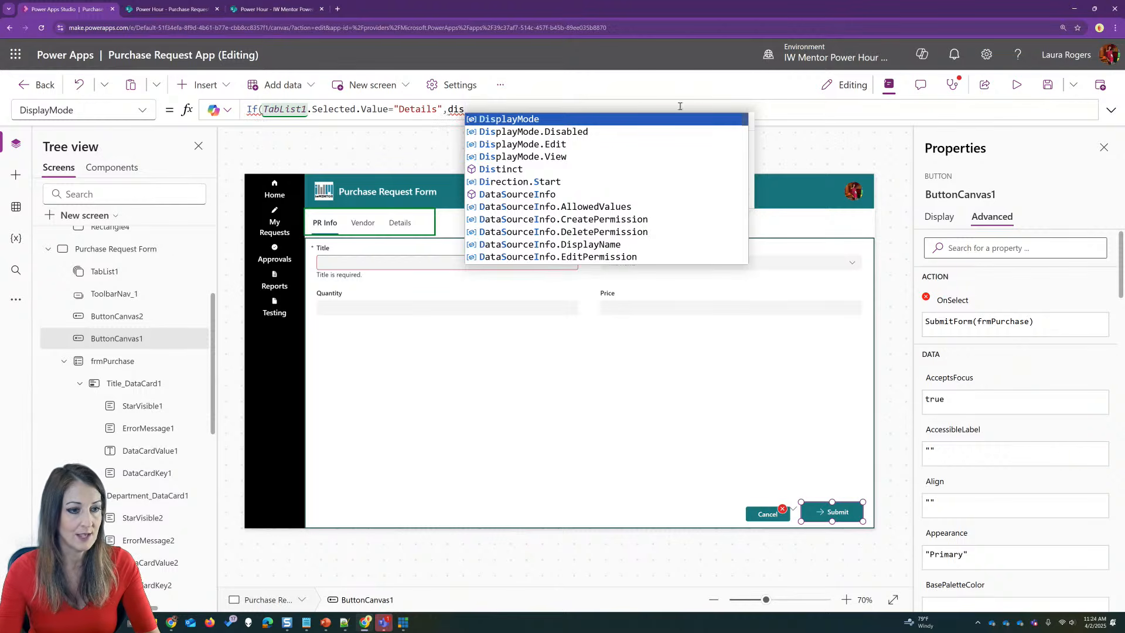
left_click(605, 144)
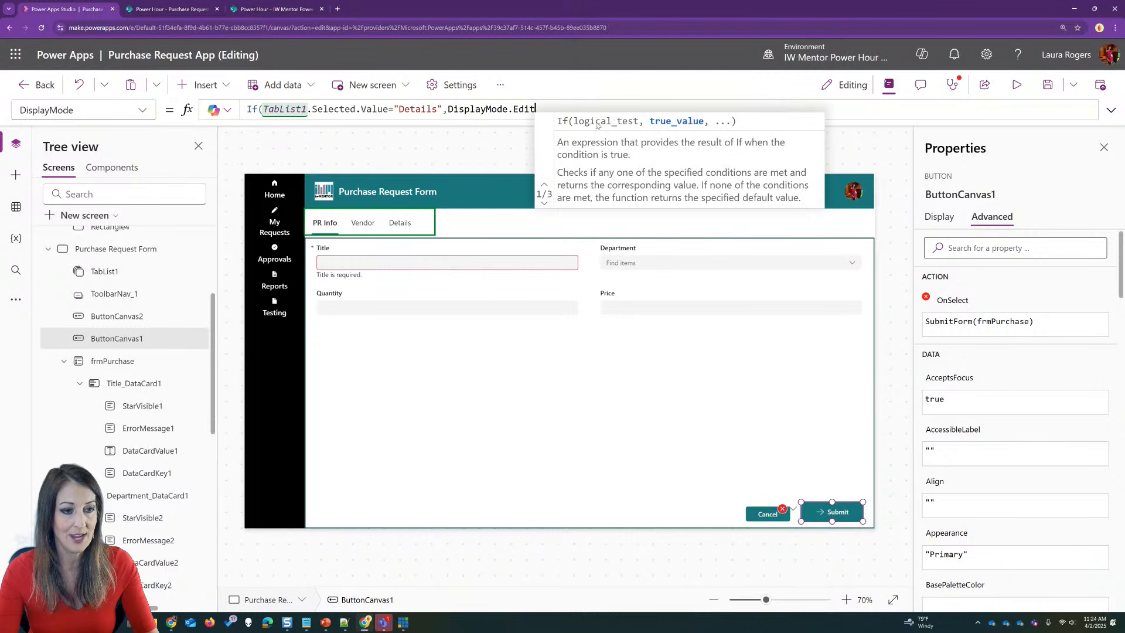
type(",dis")
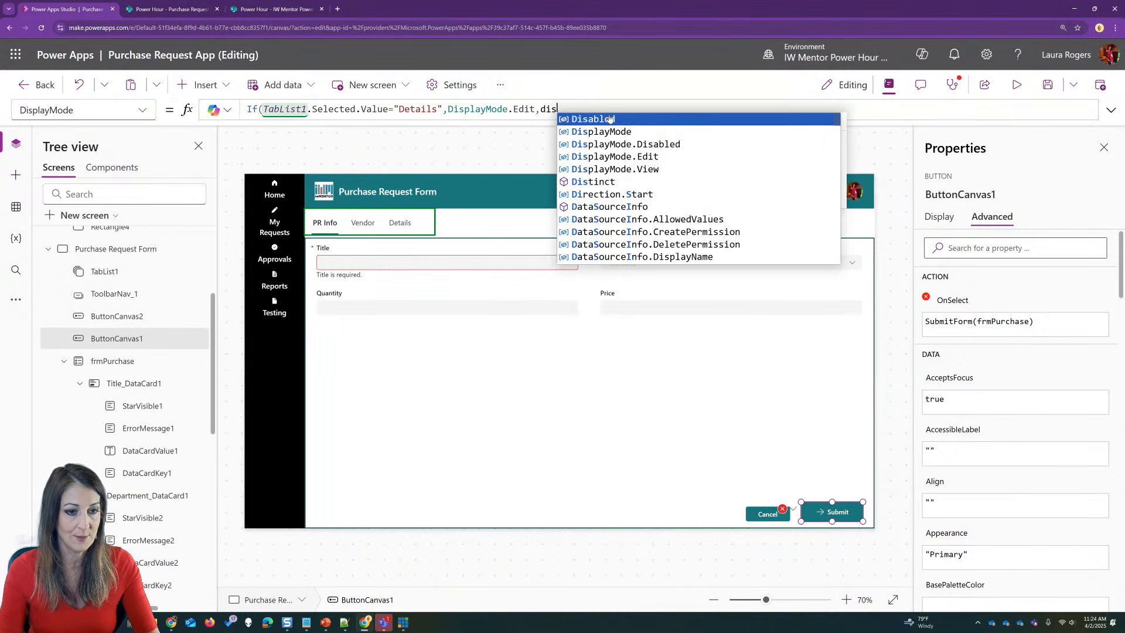
left_click(653, 144)
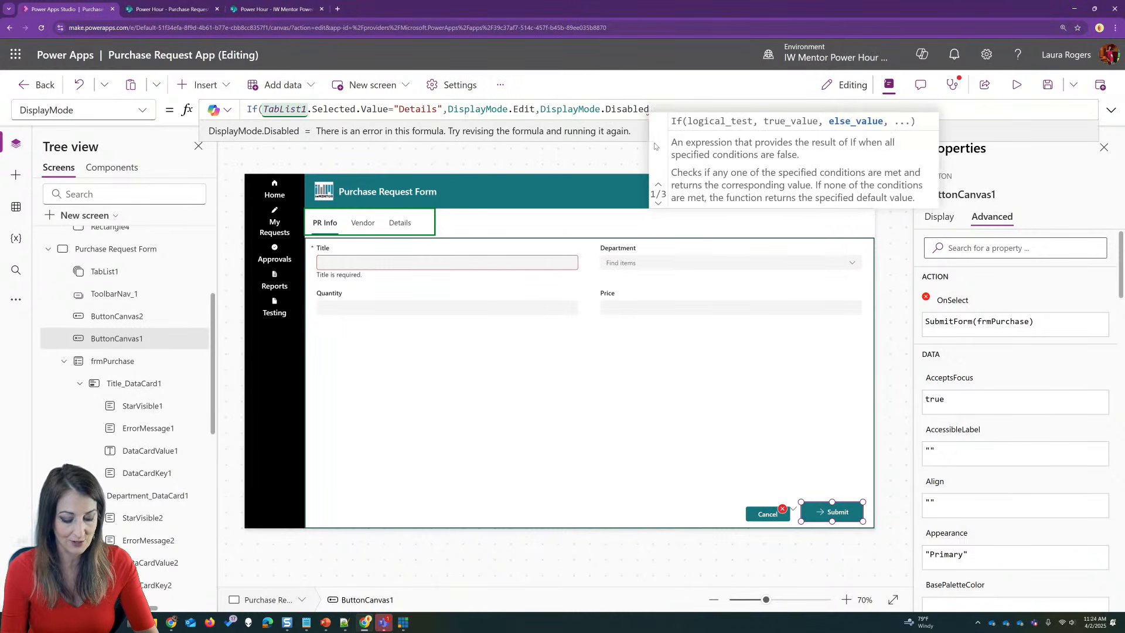
type(")")
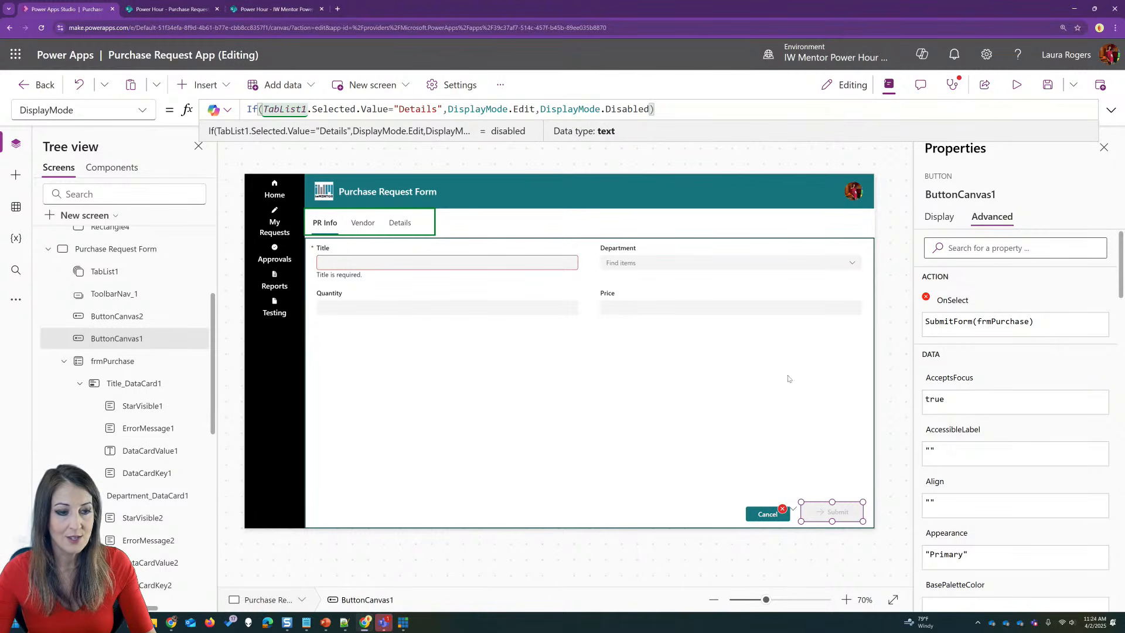
Preview the form and check the Submit button's availability on the PR Info, Vendor and Details tabs
left_click(1017, 86)
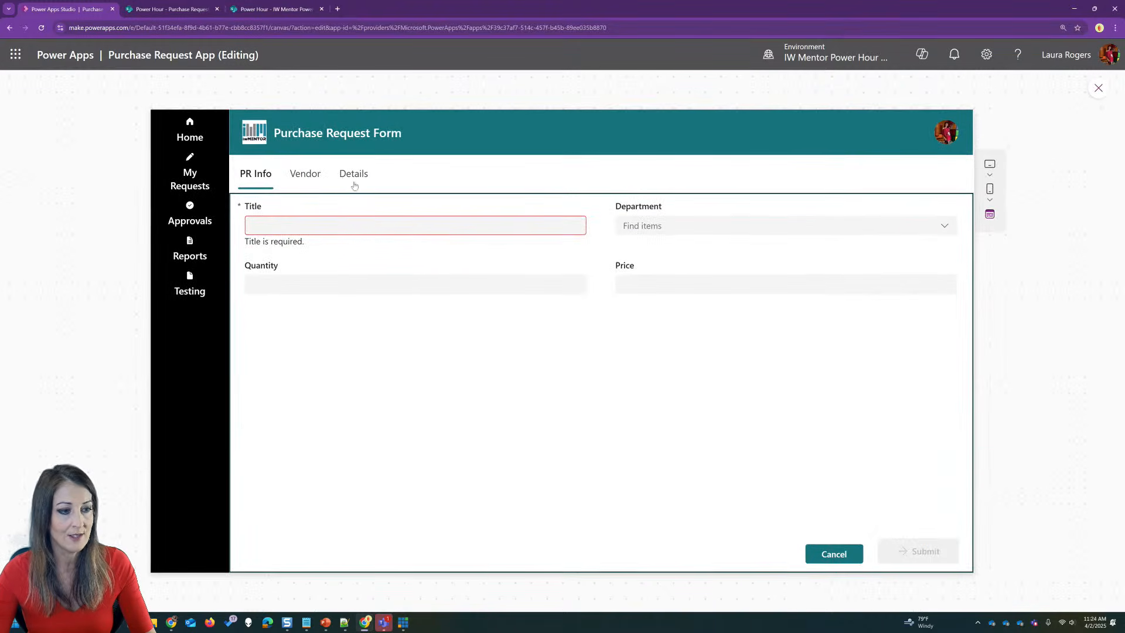
left_click(310, 174)
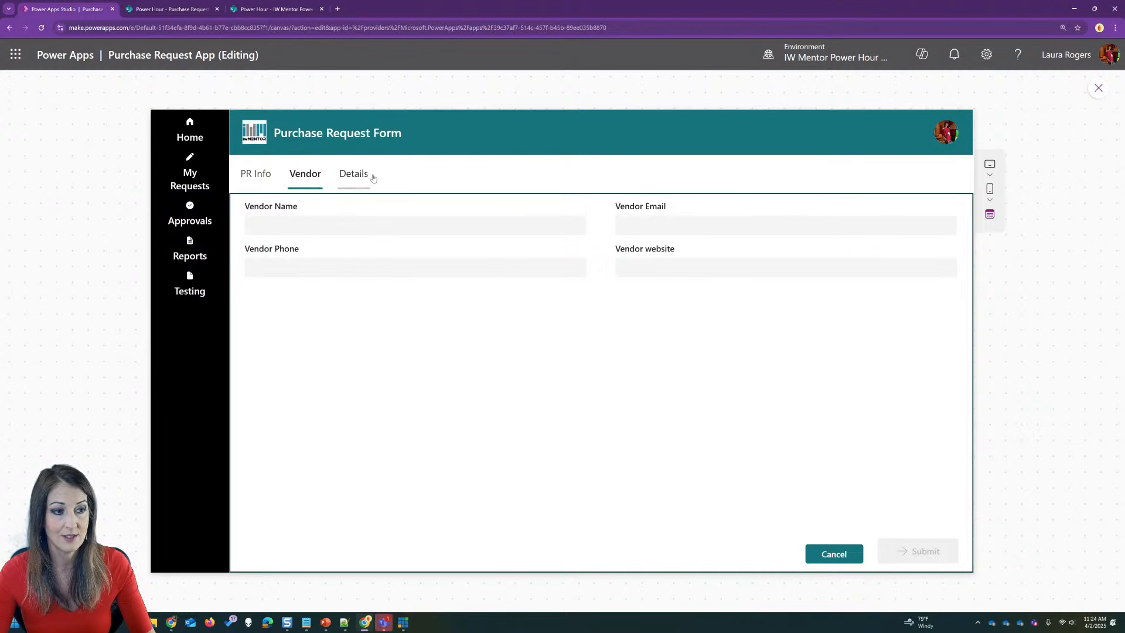
left_click(361, 176)
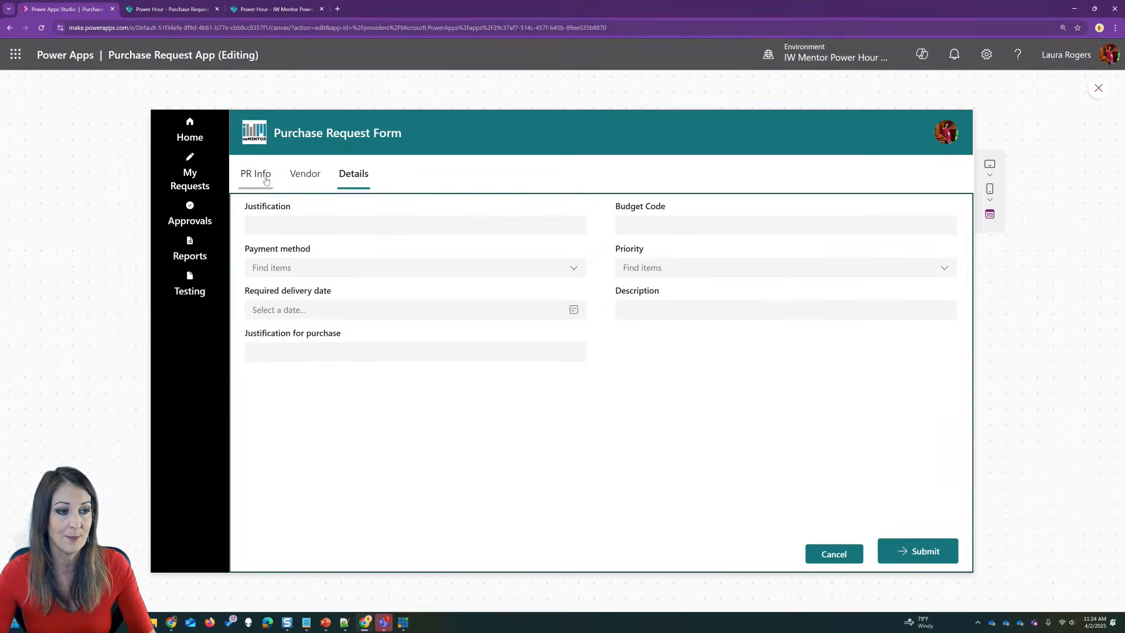
Revisit the PR Info, Vendor and Details tabs in the preview to recheck the Submit button, and close the preview
left_click(256, 180)
left_click(307, 175)
left_click(350, 176)
left_click(257, 172)
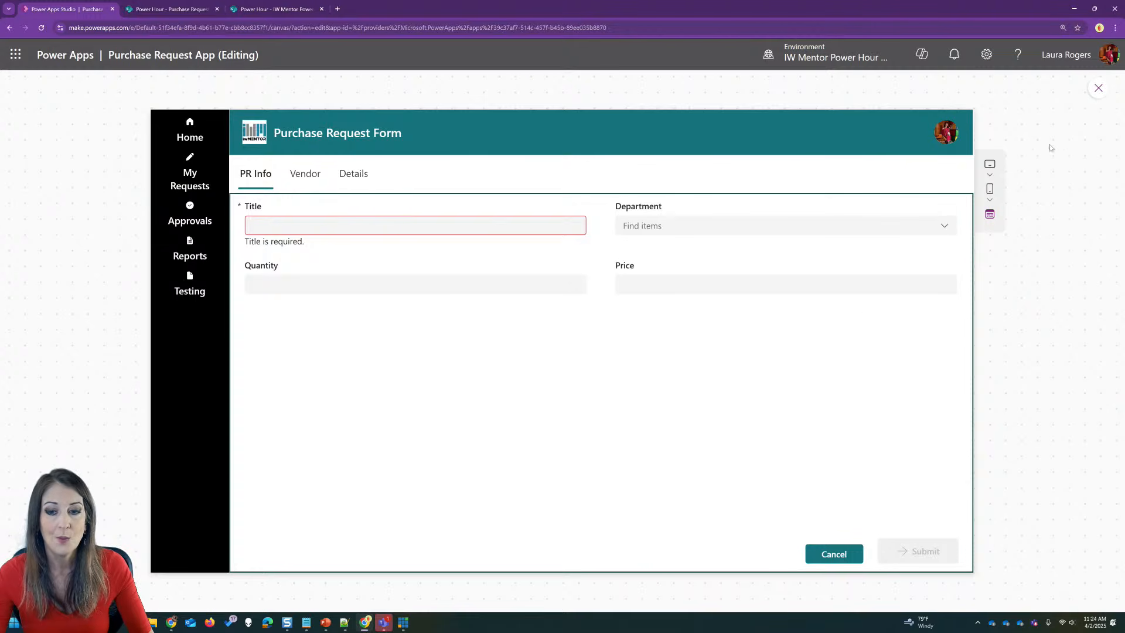
left_click(1097, 89)
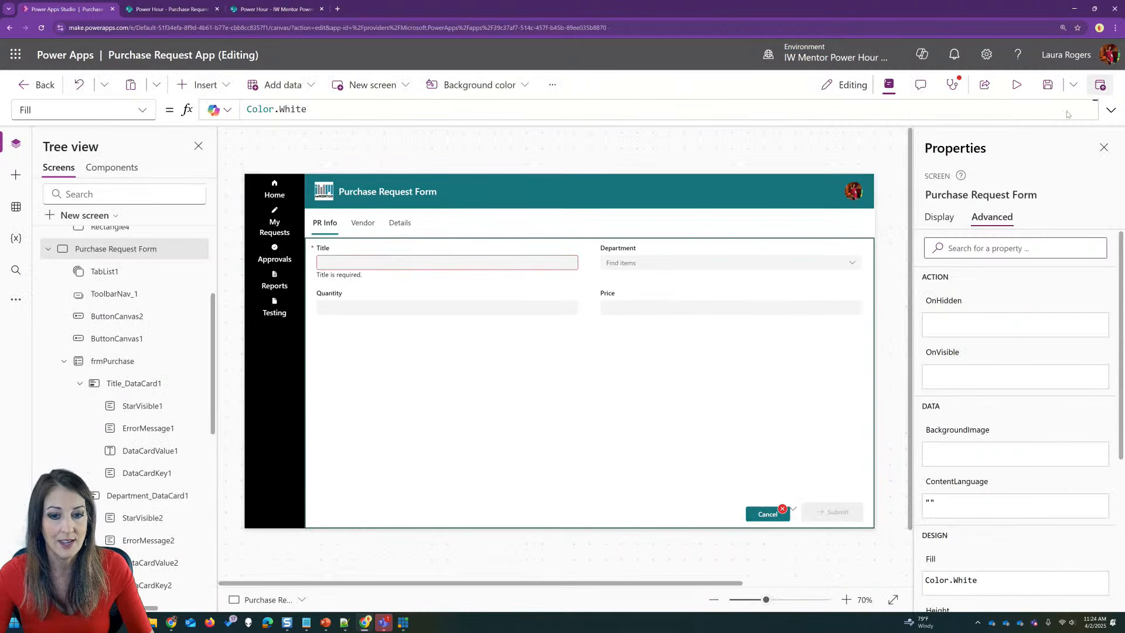
Set the Submit button's Visible formula to TabList1.Selected.Value="Details", reusing the condition from its DisplayMode formula
left_click(818, 513)
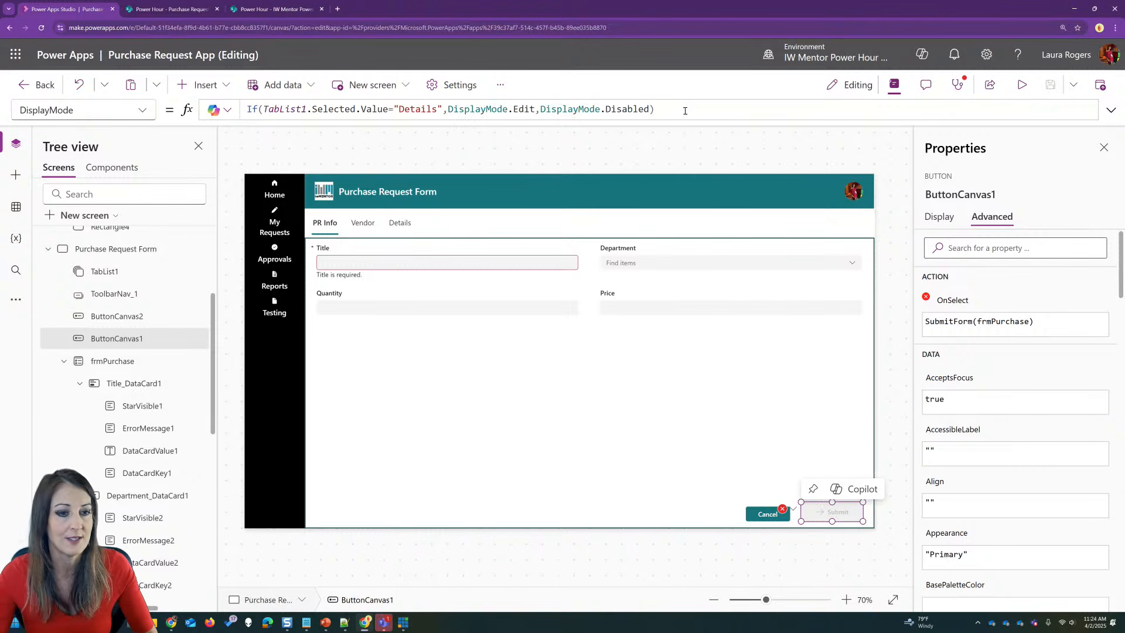
left_click(425, 109)
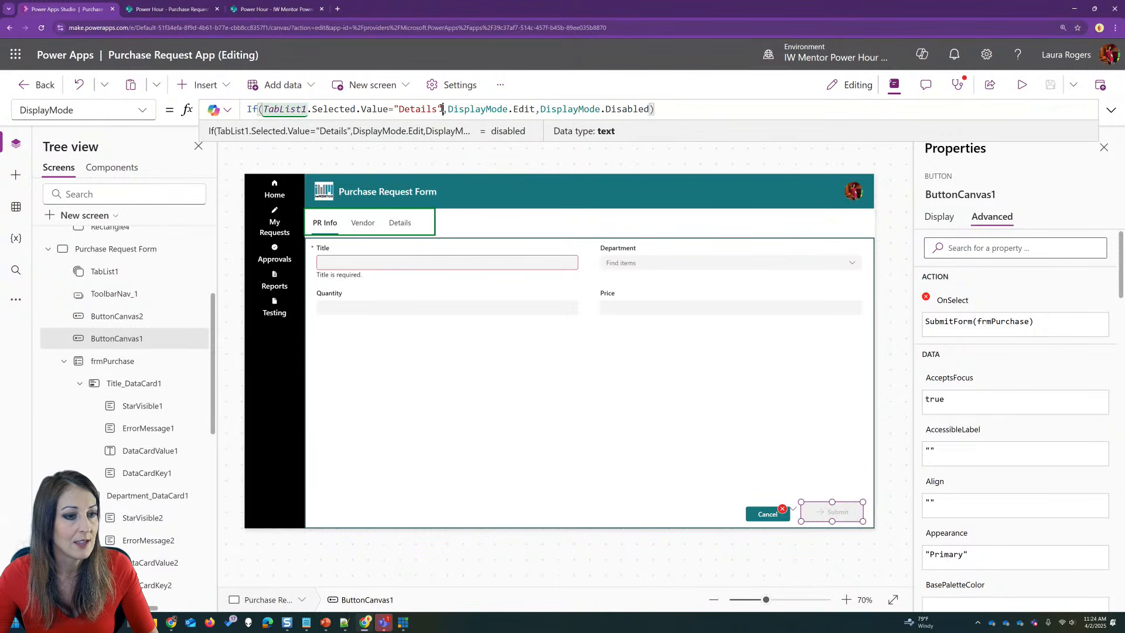
left_click_drag(443, 109, 241, 112)
key("ctrl+c")
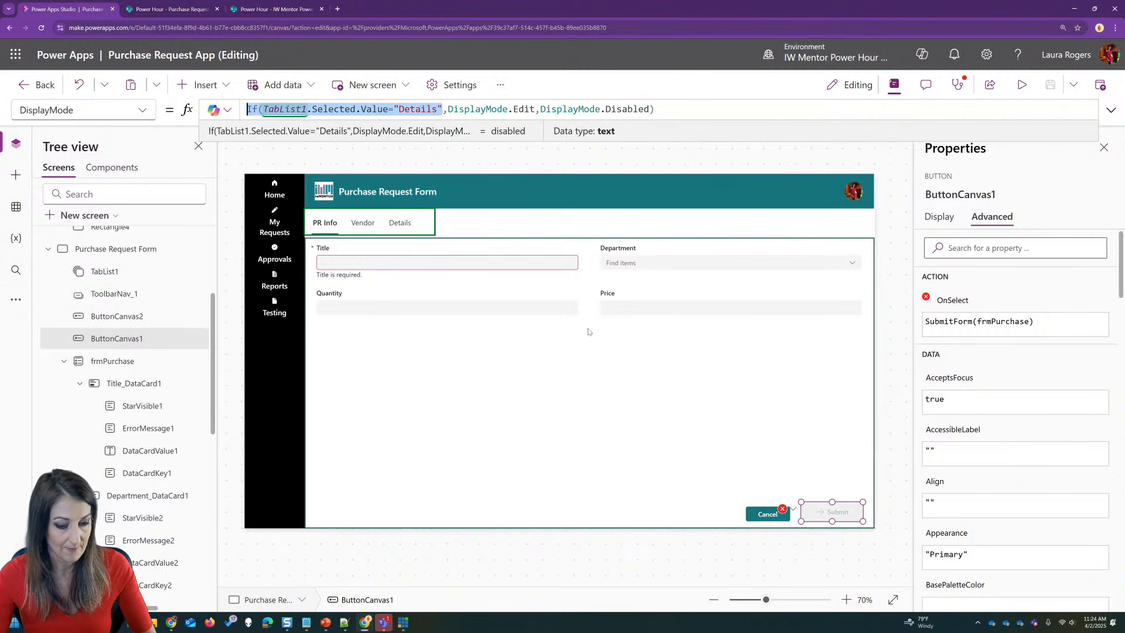
left_click(143, 109)
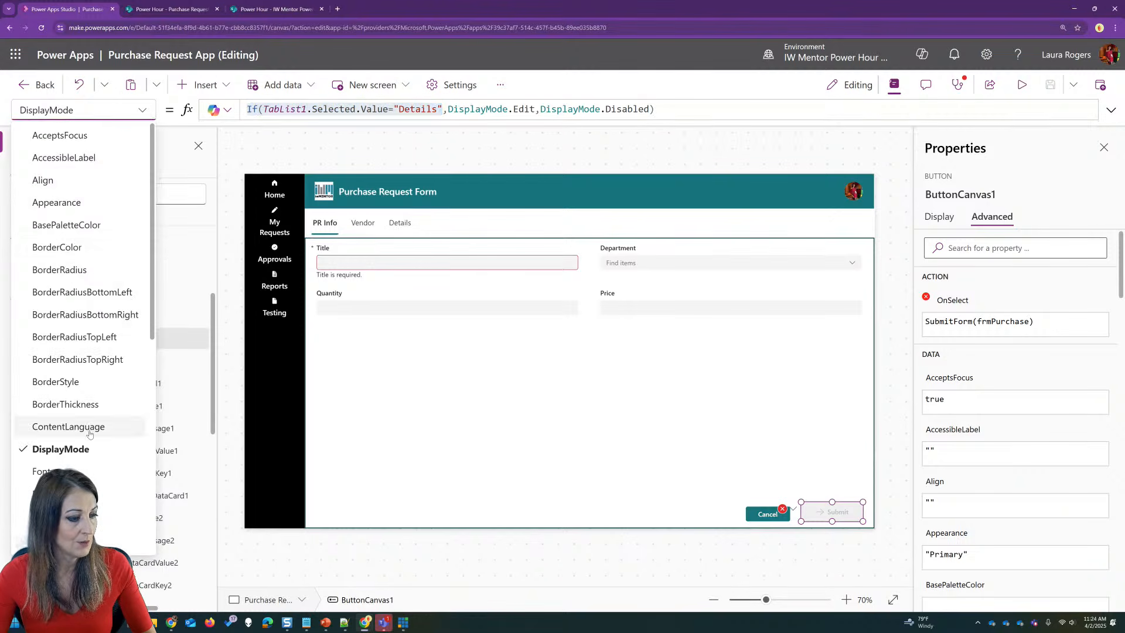
scroll(82, 434, "down", 5)
left_click(58, 475)
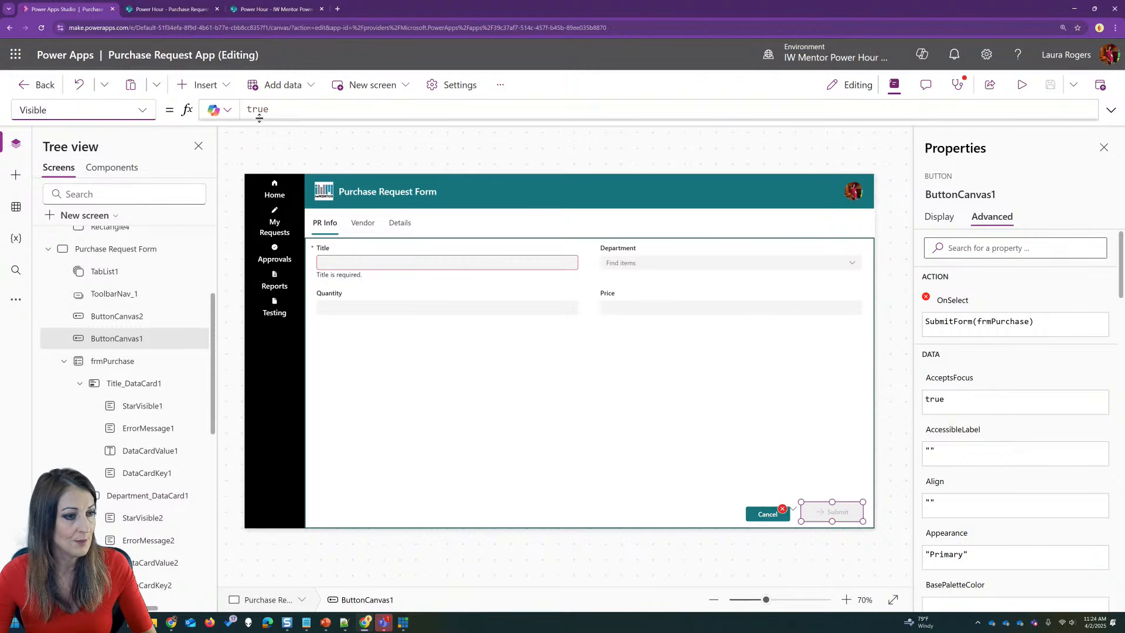
key("ctrl+v")
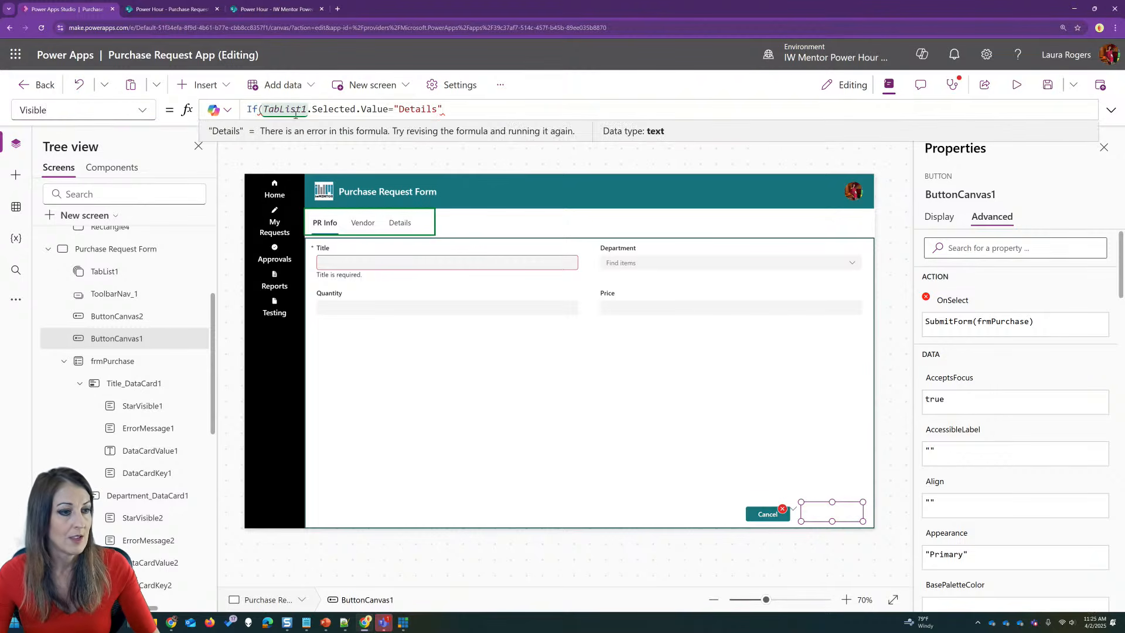
left_click_drag(262, 110, 246, 110)
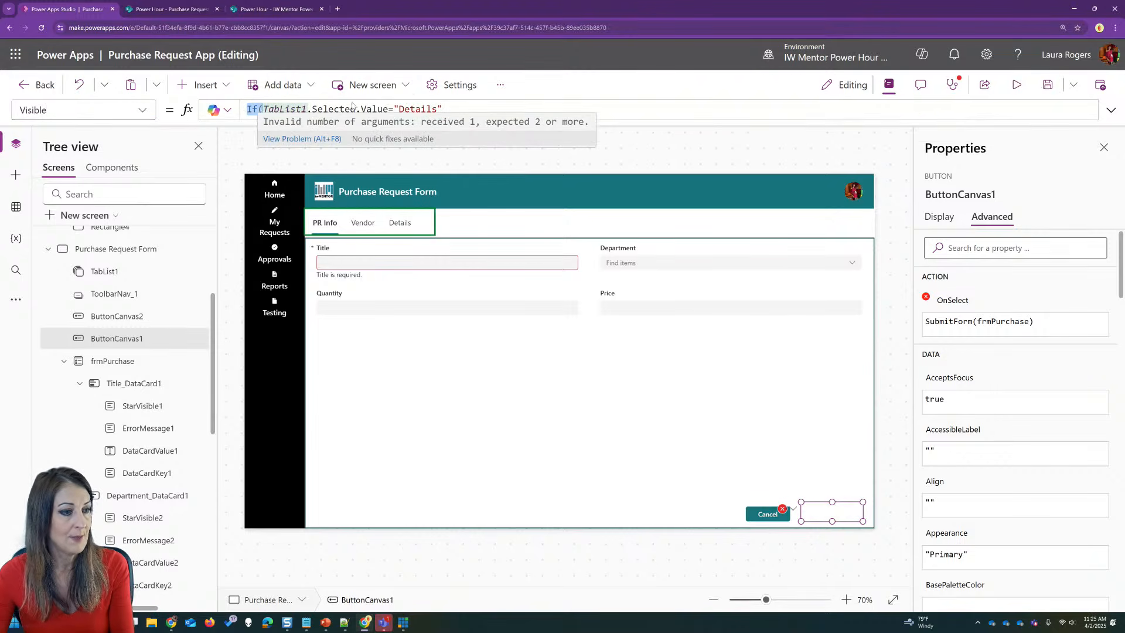
key("BackSpace")
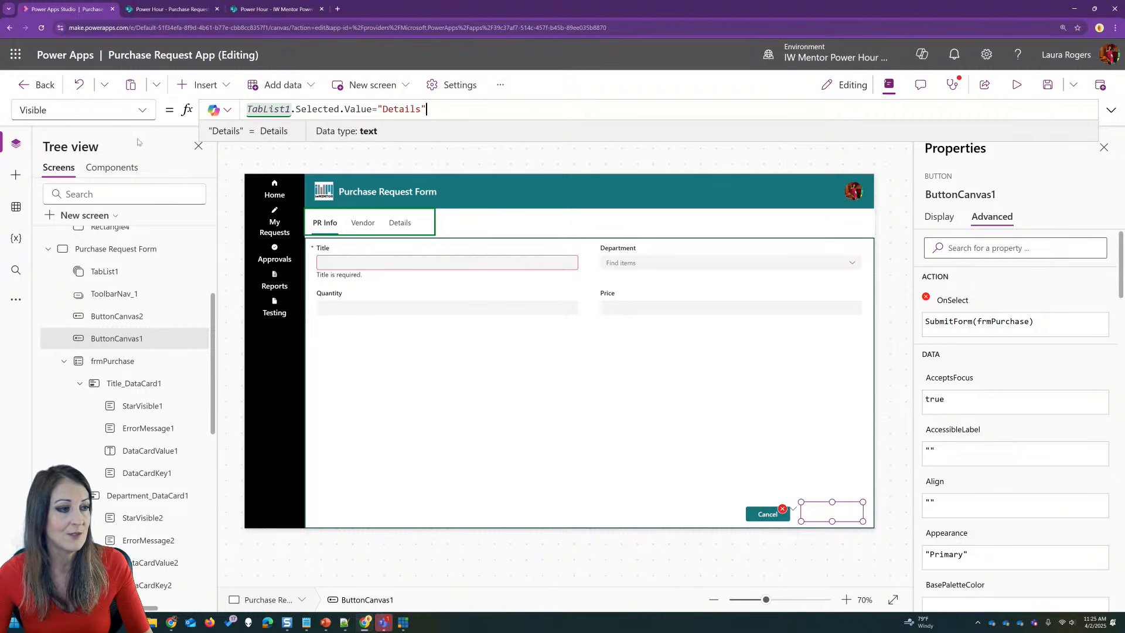
Change the Submit button's DisplayMode formula to If(frmPurchase.Valid,DisplayMode.Edit,DisplayMode.Disabled)
left_click(141, 112)
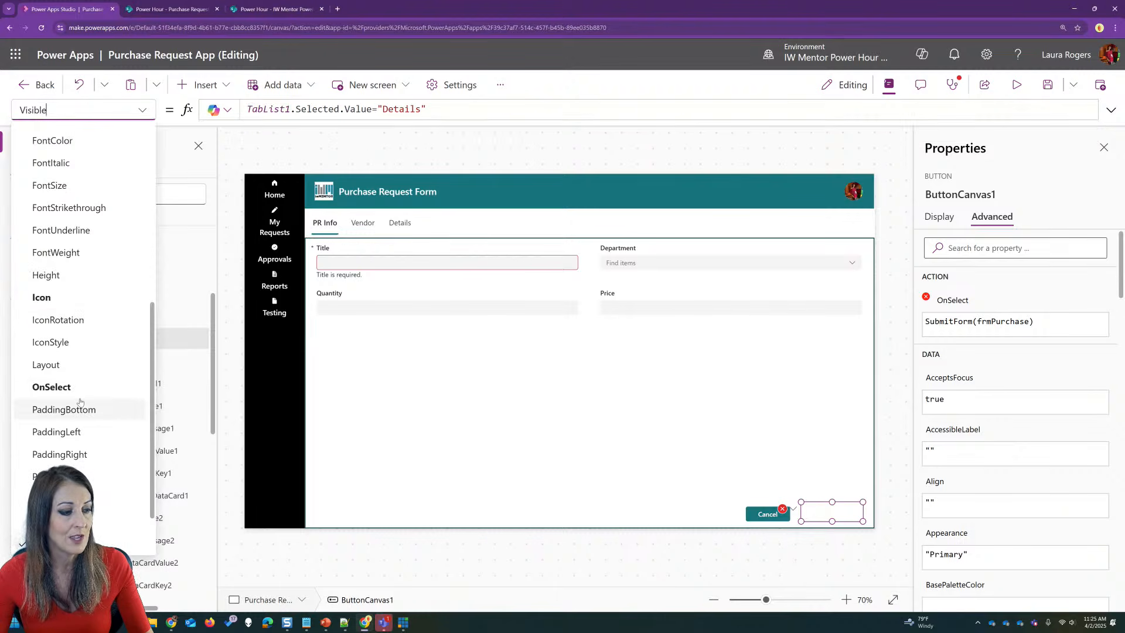
scroll(65, 237, "up", 4)
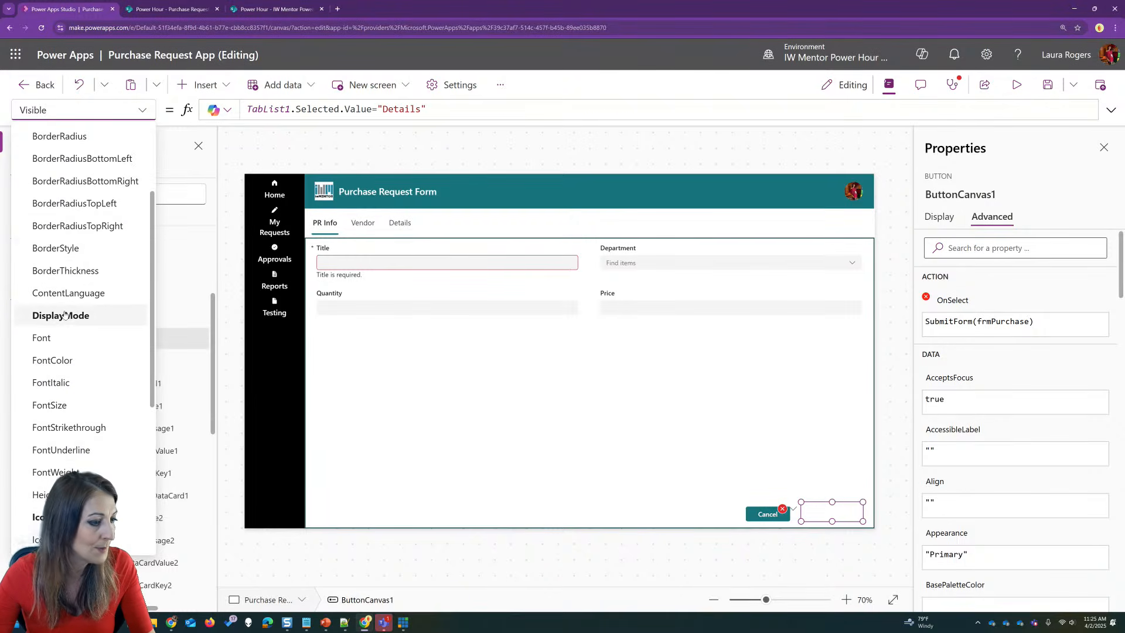
left_click(52, 166)
left_click(706, 109)
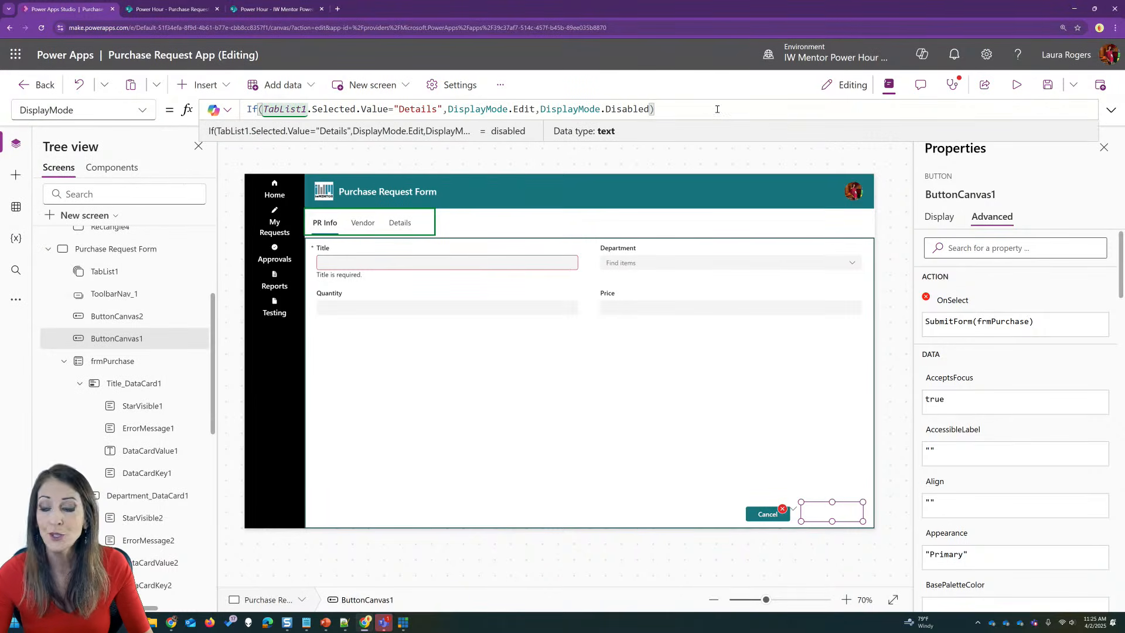
double_click(280, 109)
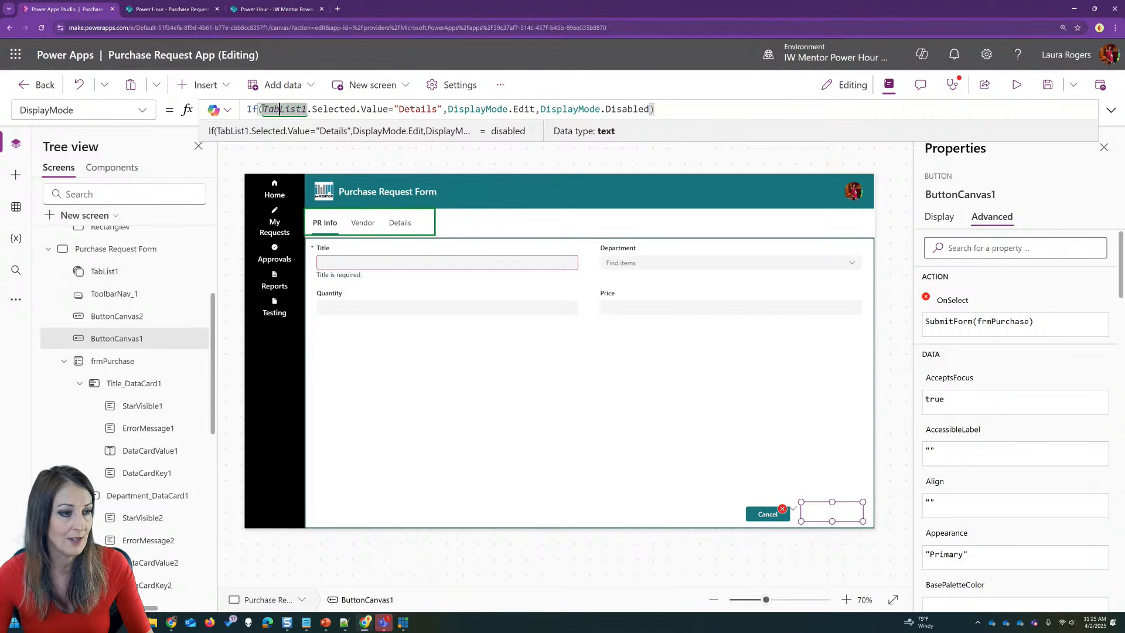
key("shift+End")
left_click_drag(487, 112, 443, 109)
type("frm")
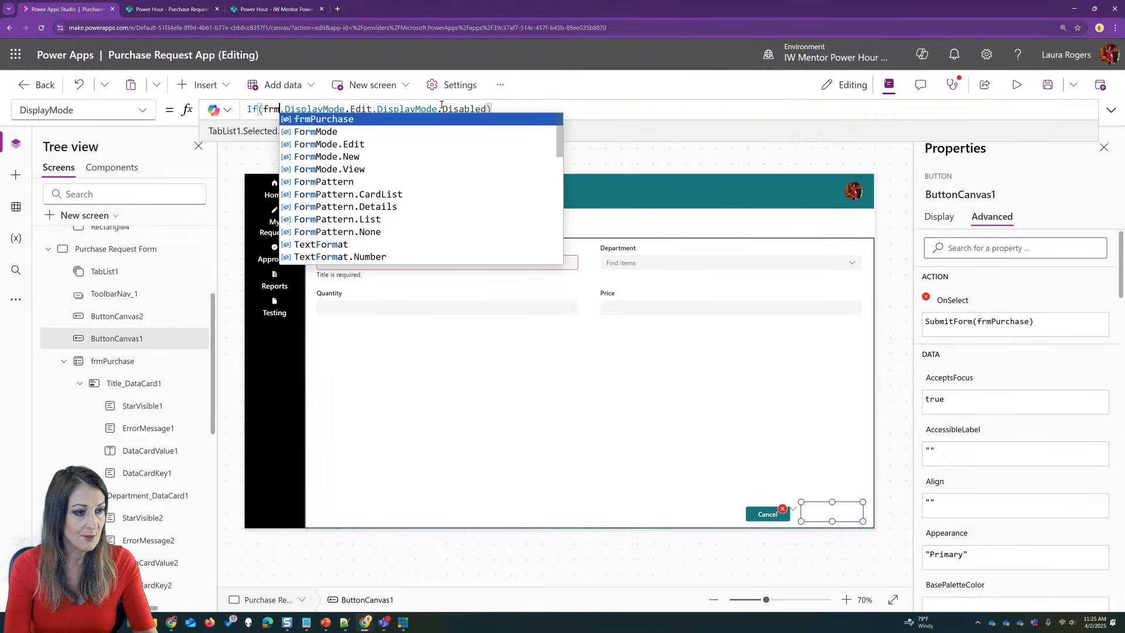
key("Tab")
type("..")
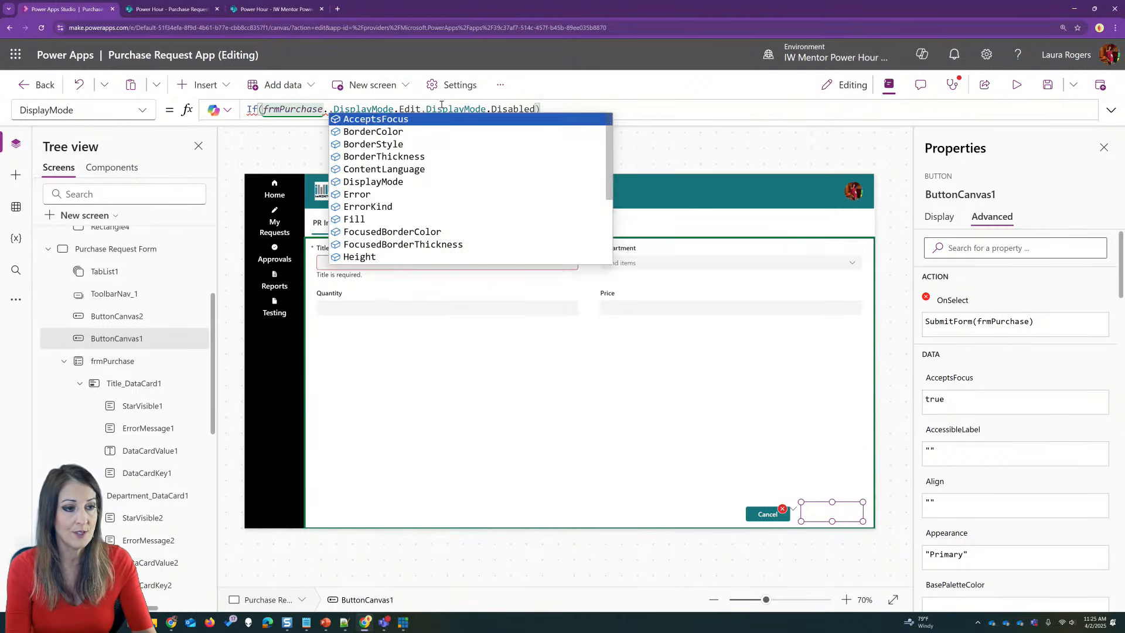
scroll(548, 196, "down", 3)
left_click(457, 209)
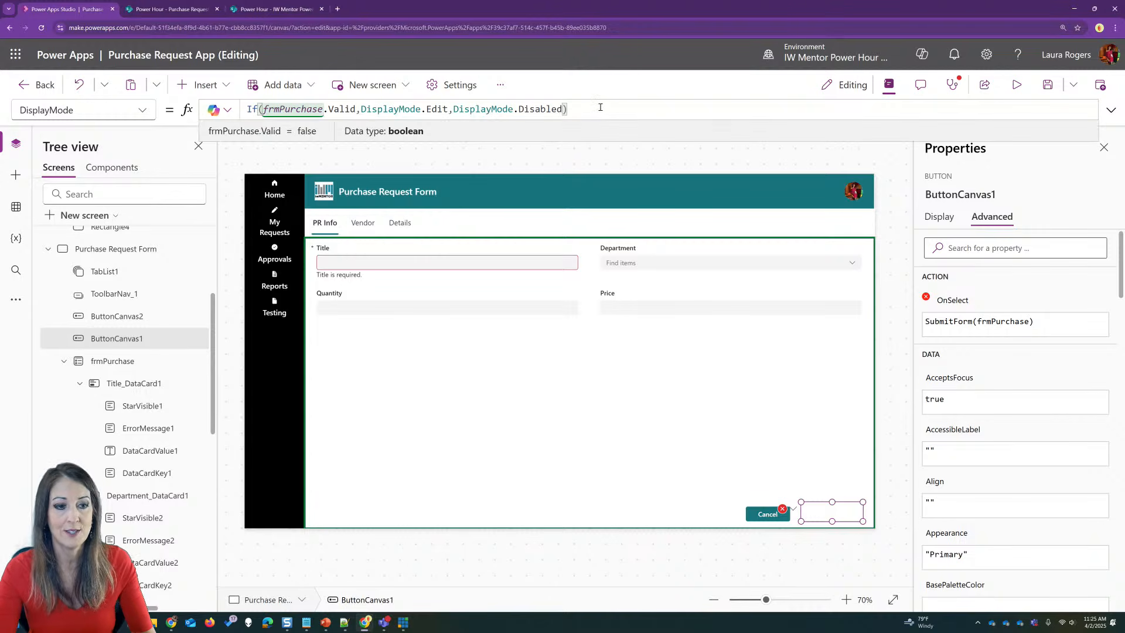
Preview the form with an empty Title and check the Submit button on the Vendor and Details tabs
left_click(1017, 84)
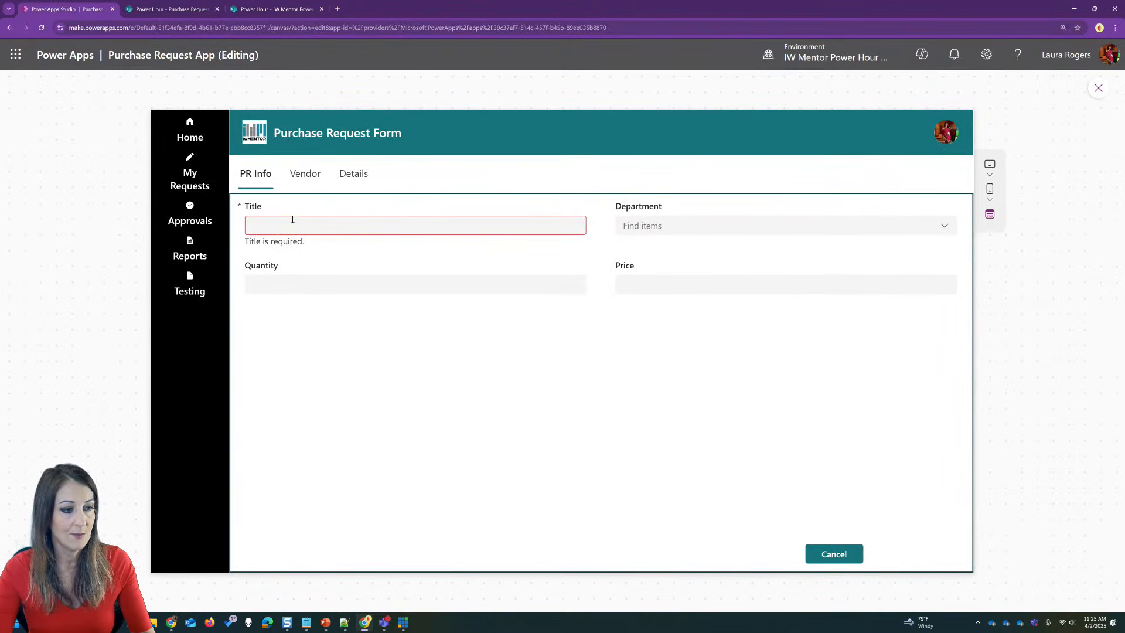
left_click(304, 176)
left_click(358, 176)
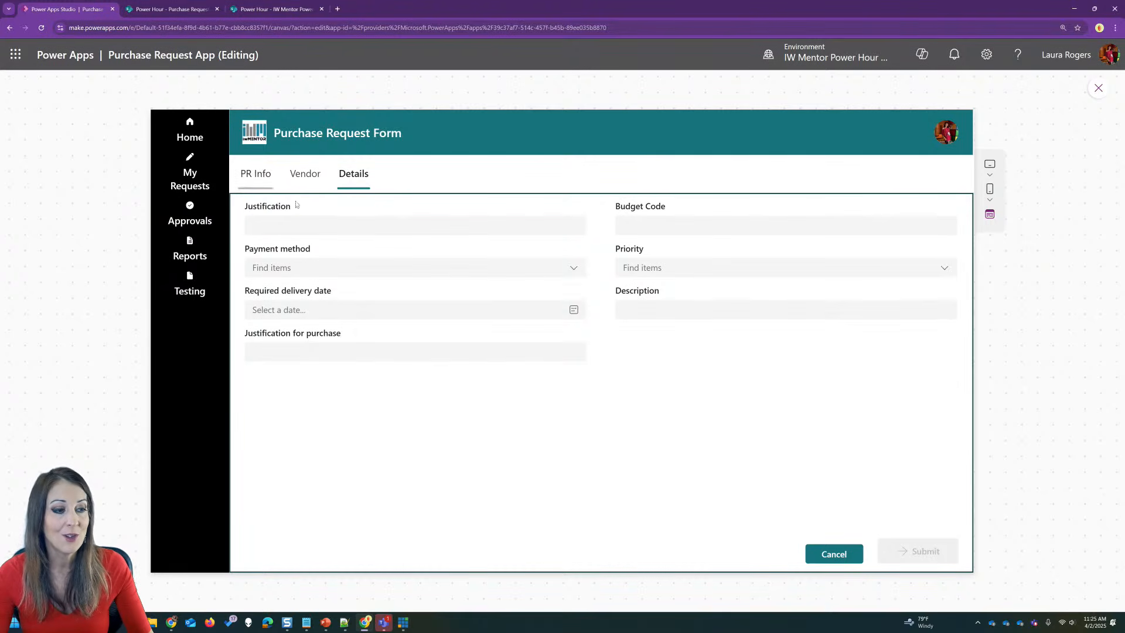
Enter x as the Title on the PR Info tab and submit the request from the Details tab
left_click(287, 225)
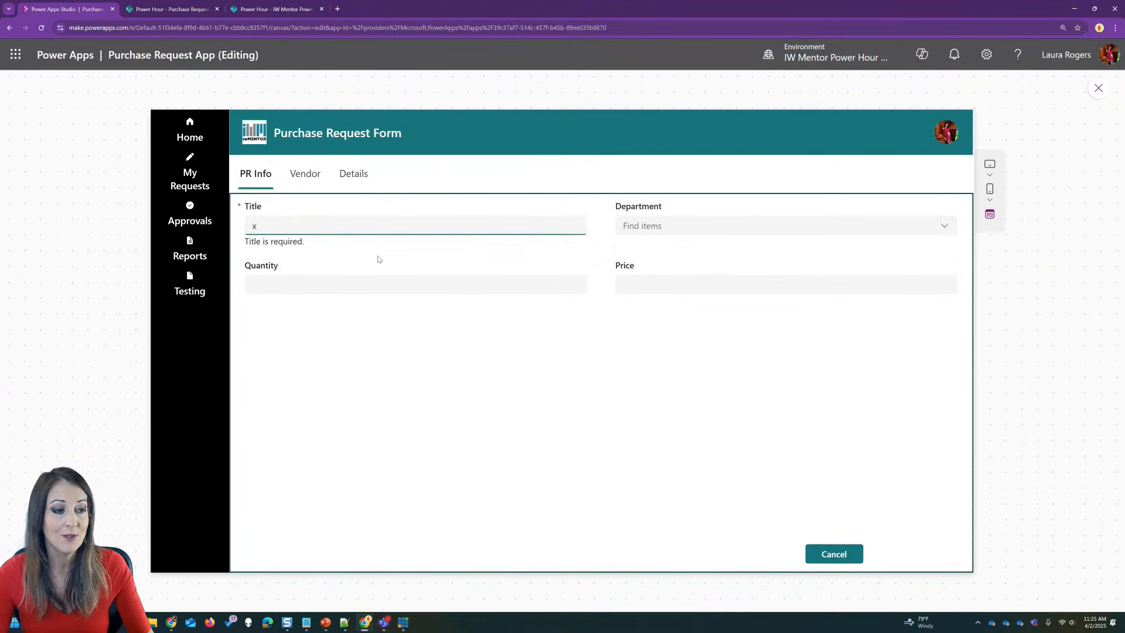
left_click(305, 174)
left_click(349, 174)
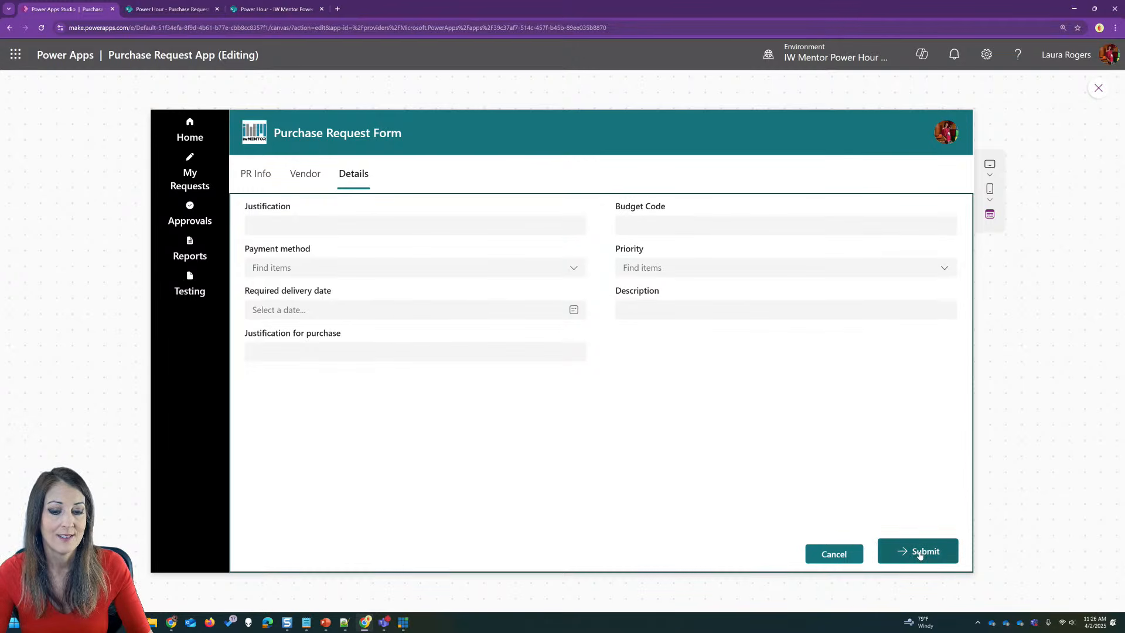
left_click(920, 554)
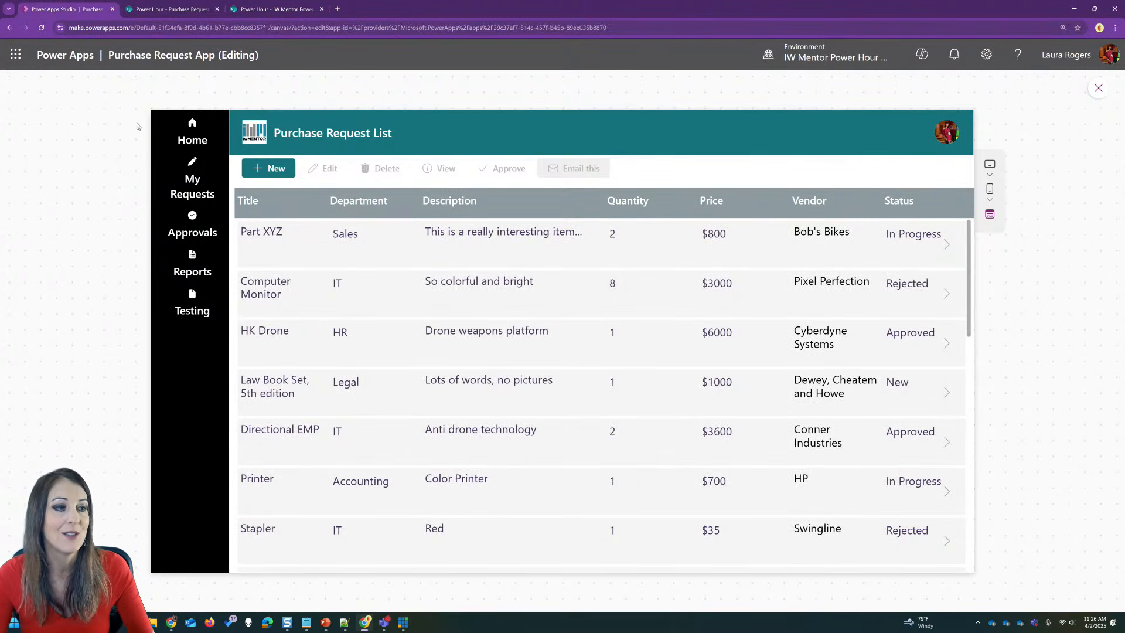
Start a new purchase request and compare the Submit button across the PR Info, Vendor and Details tabs
left_click(274, 172)
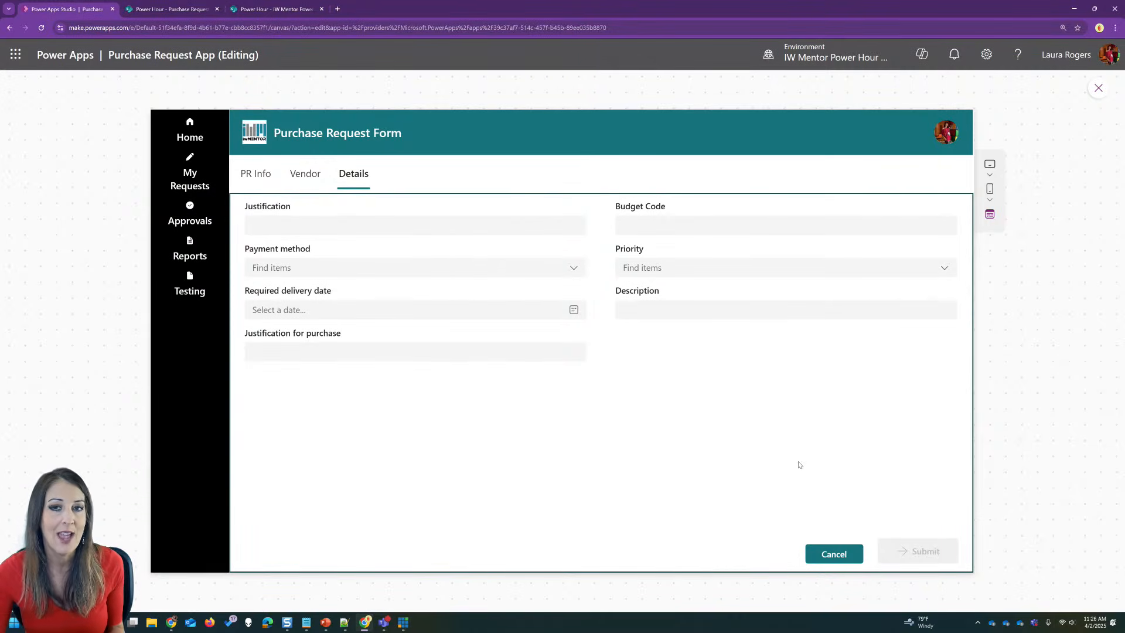
left_click(256, 174)
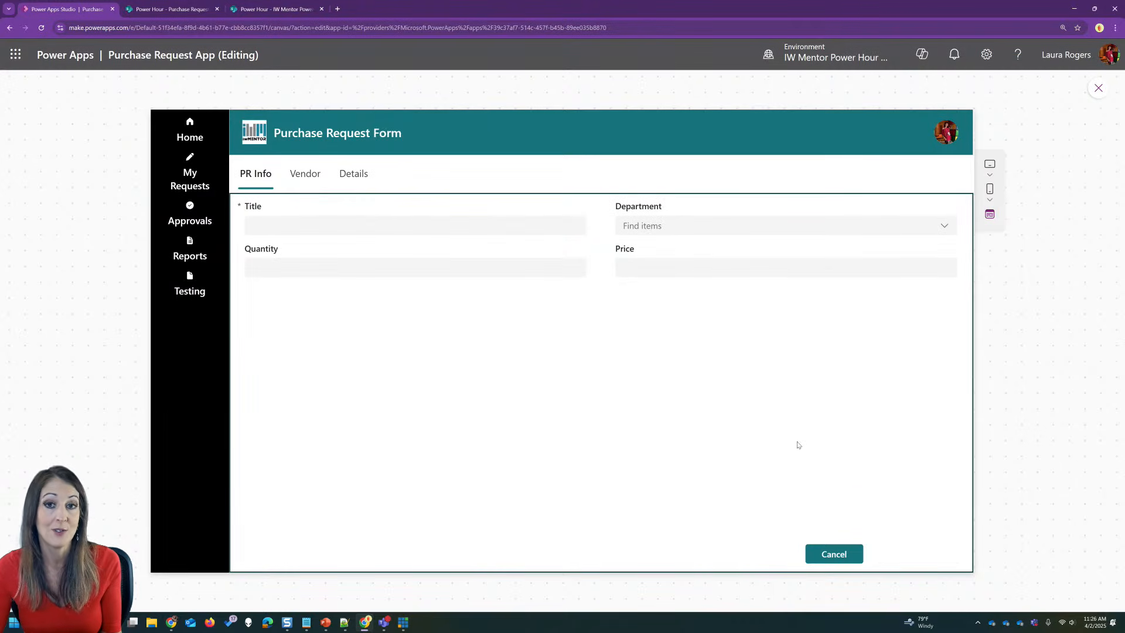
left_click(364, 186)
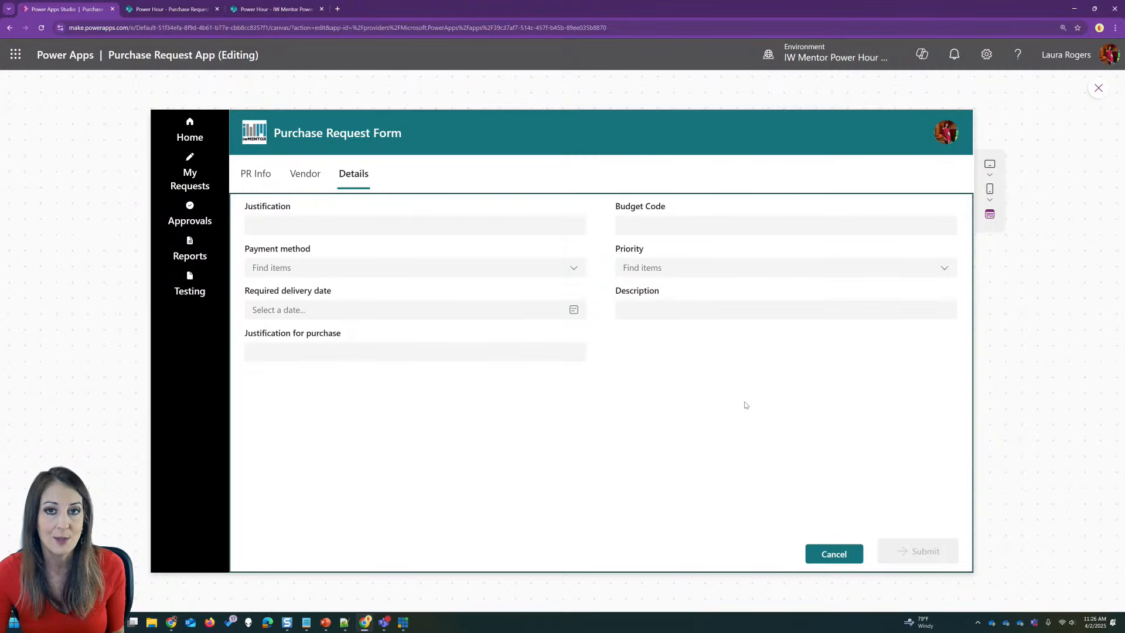
left_click(258, 178)
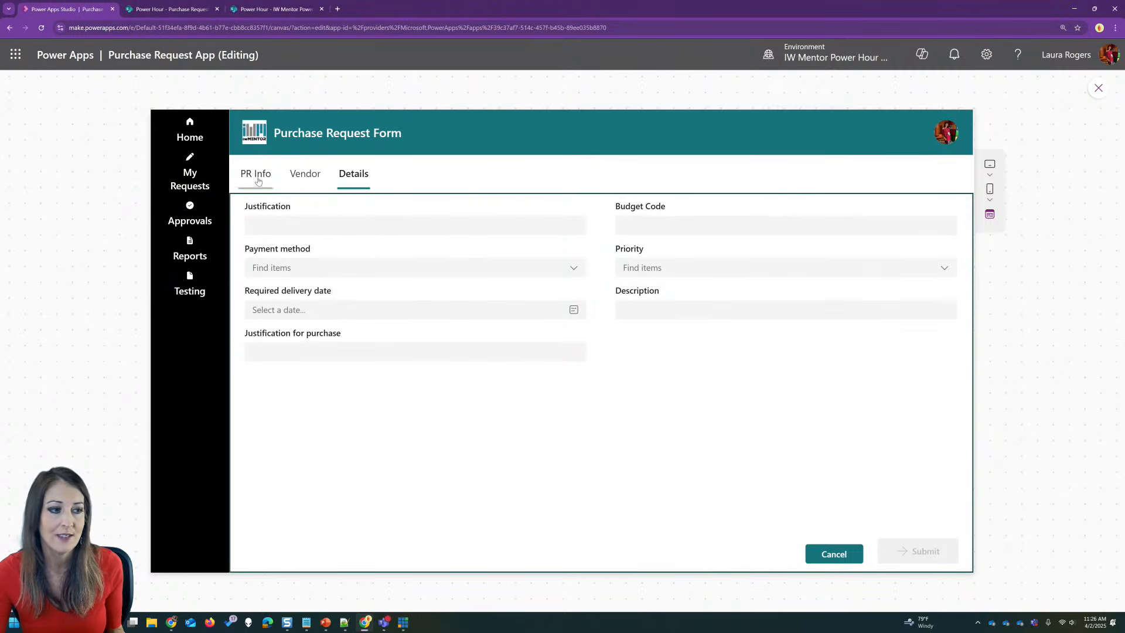
left_click(312, 184)
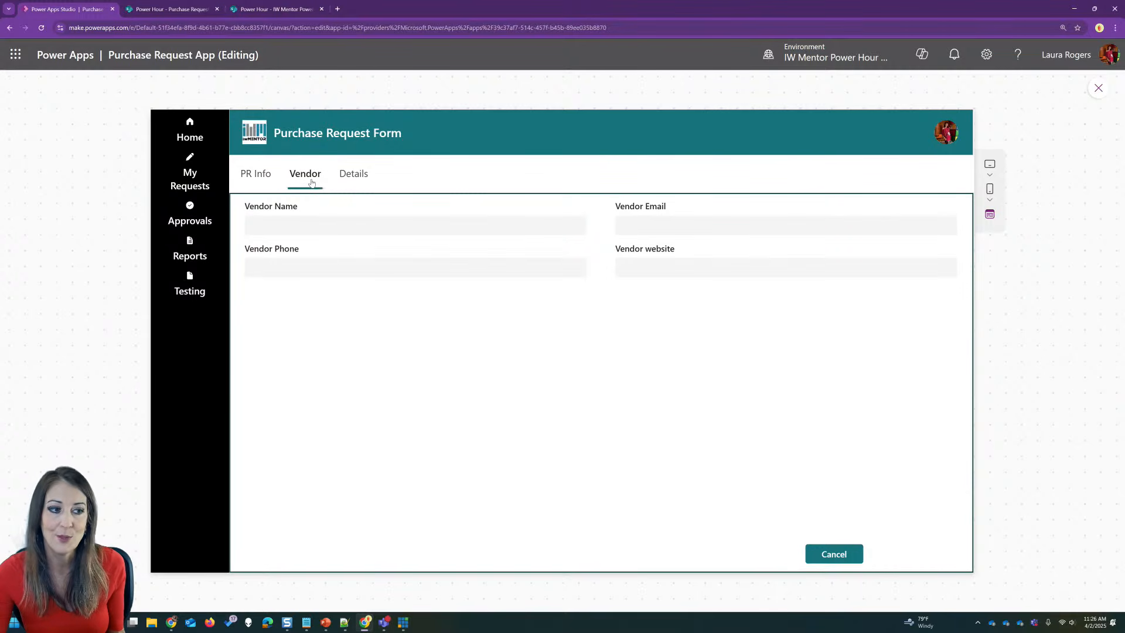
left_click(350, 184)
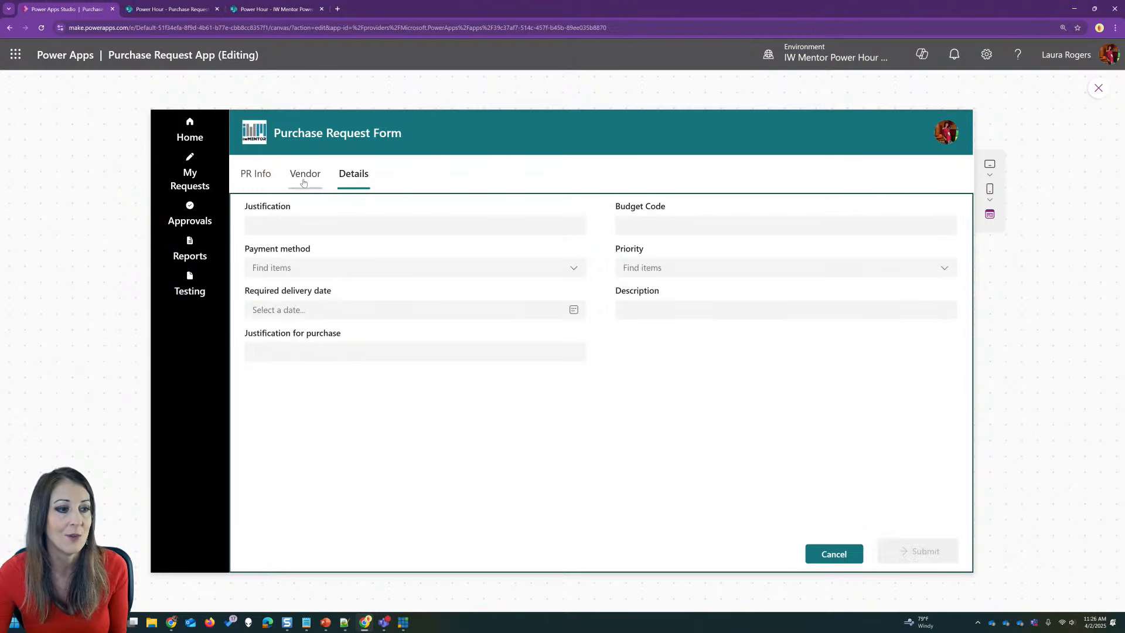
left_click(258, 176)
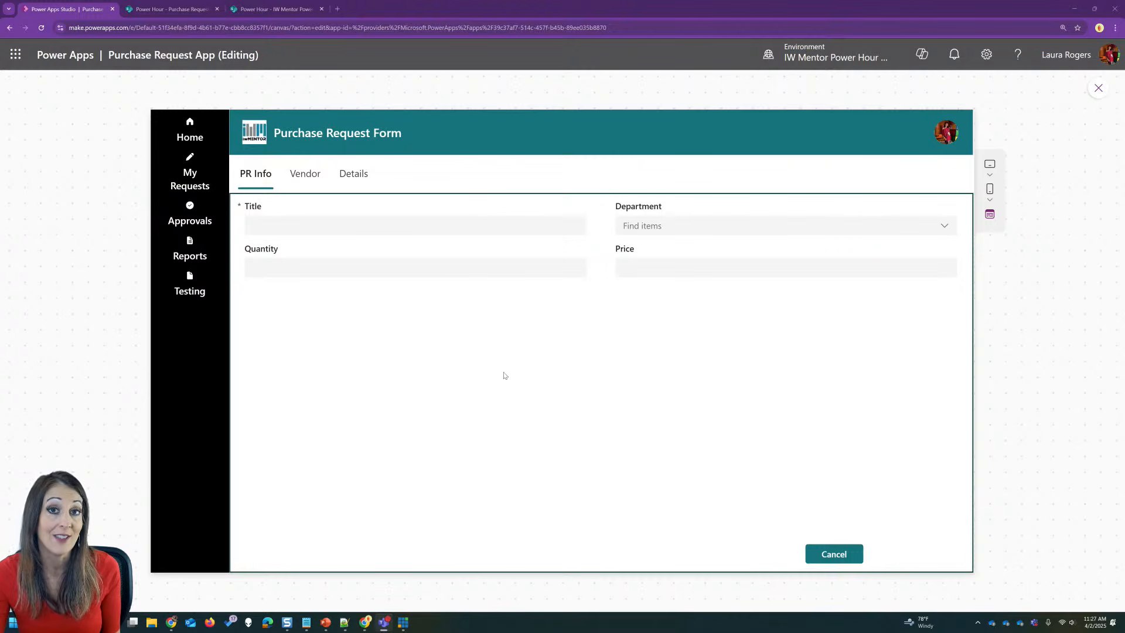
Return to the request list, open another new request, check its Vendor and Details tabs, and close the preview
left_click(191, 132)
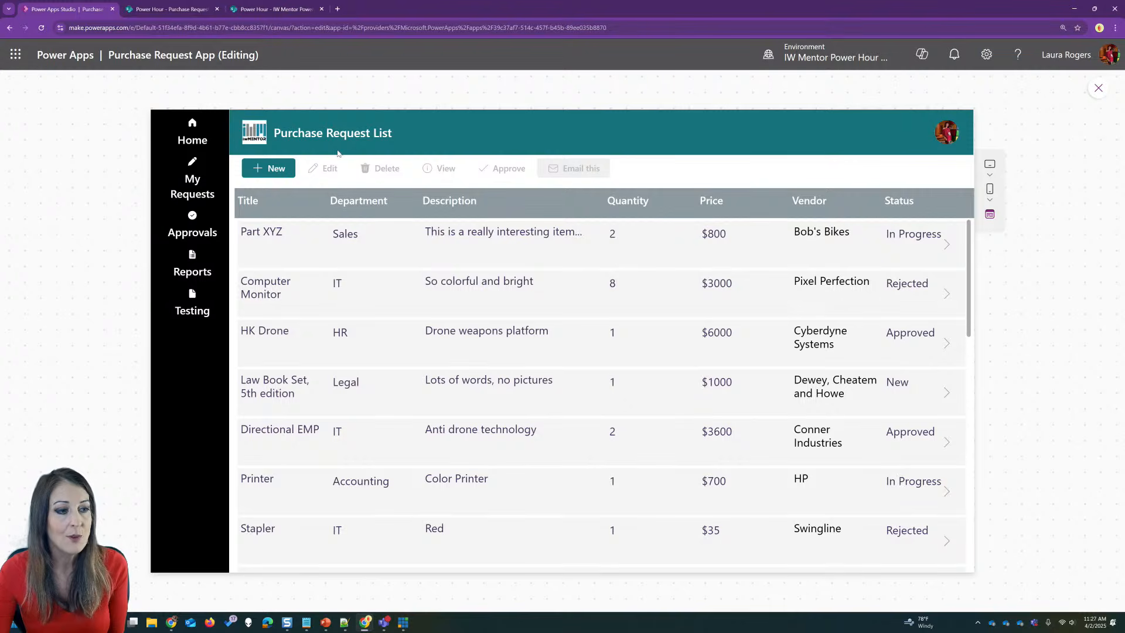
left_click(268, 168)
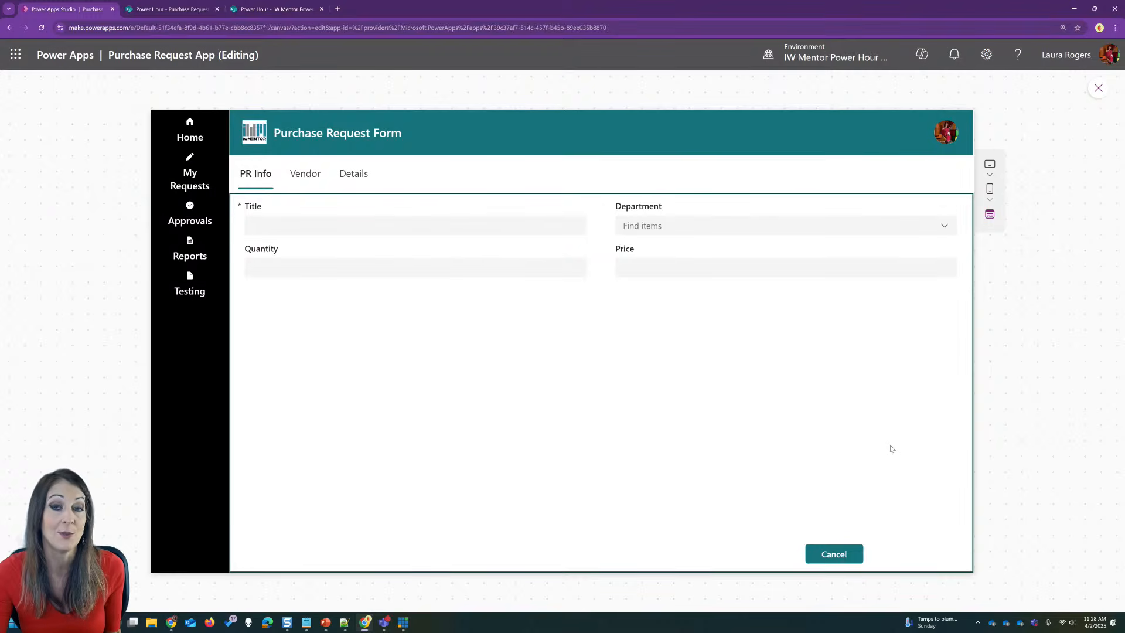
left_click(306, 175)
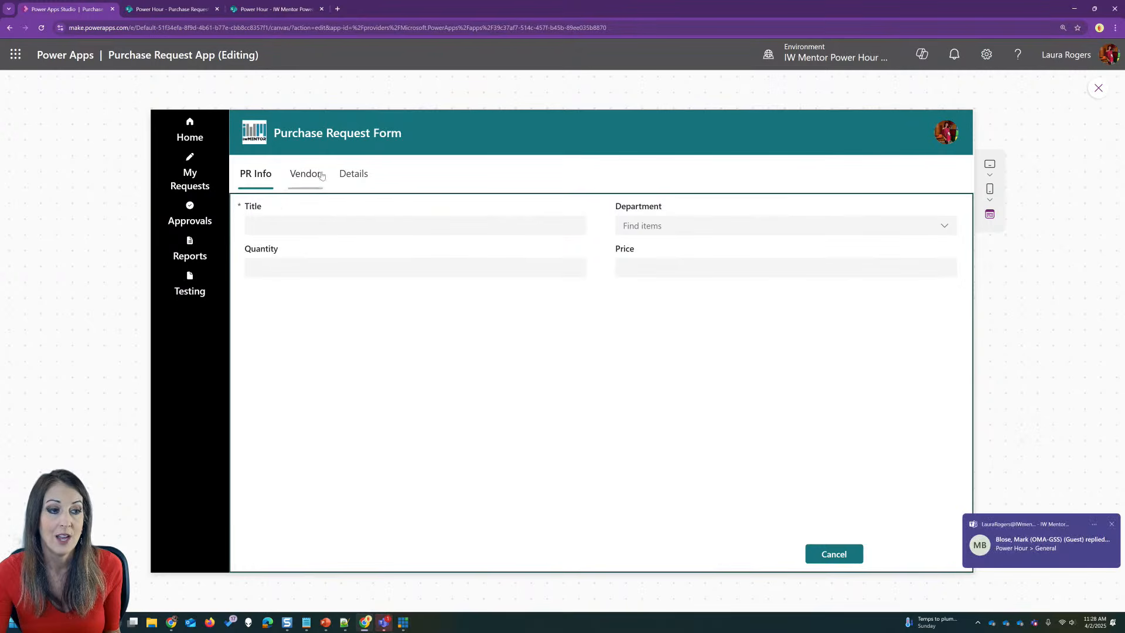
left_click(353, 176)
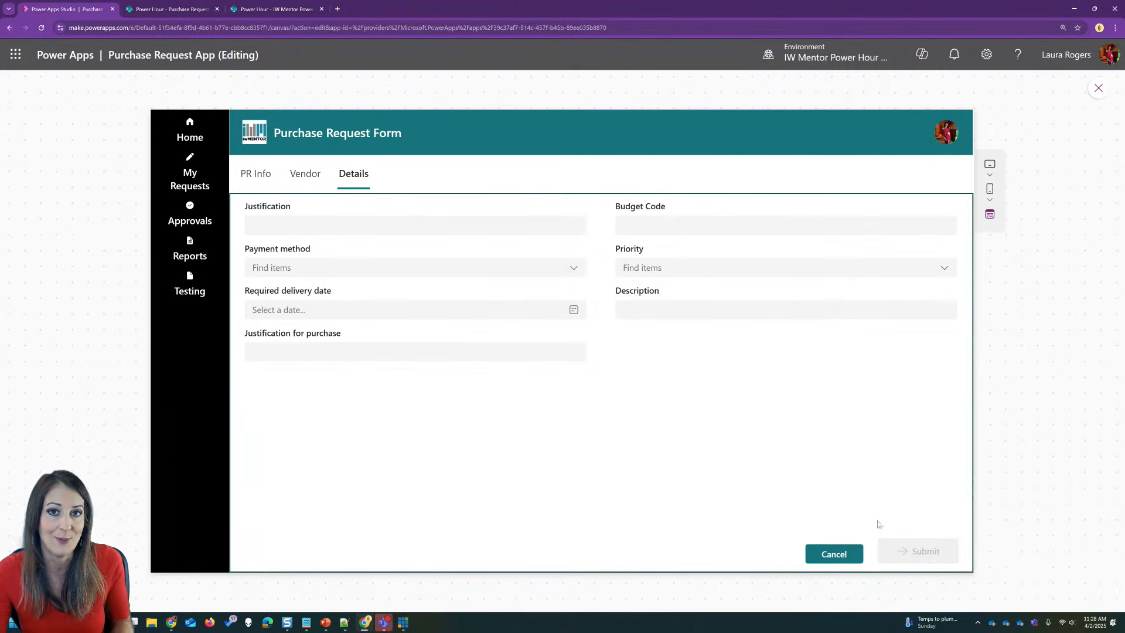
left_click(1097, 89)
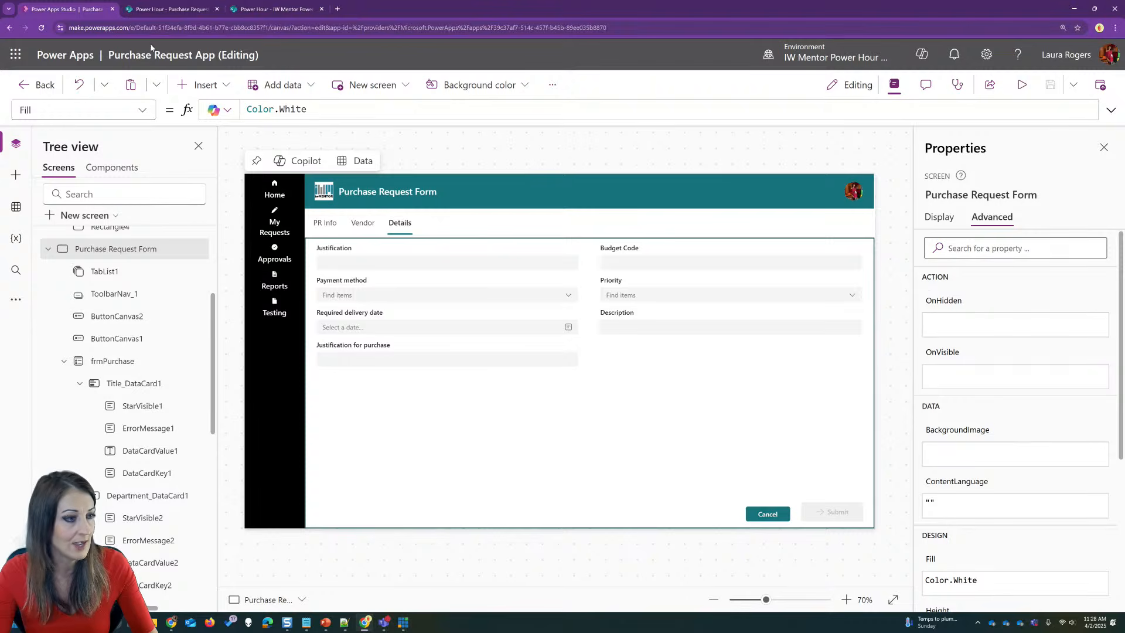
Insert a text label and place it directly above the Submit button, widened to about 134 by 32
left_click(201, 85)
left_click(211, 168)
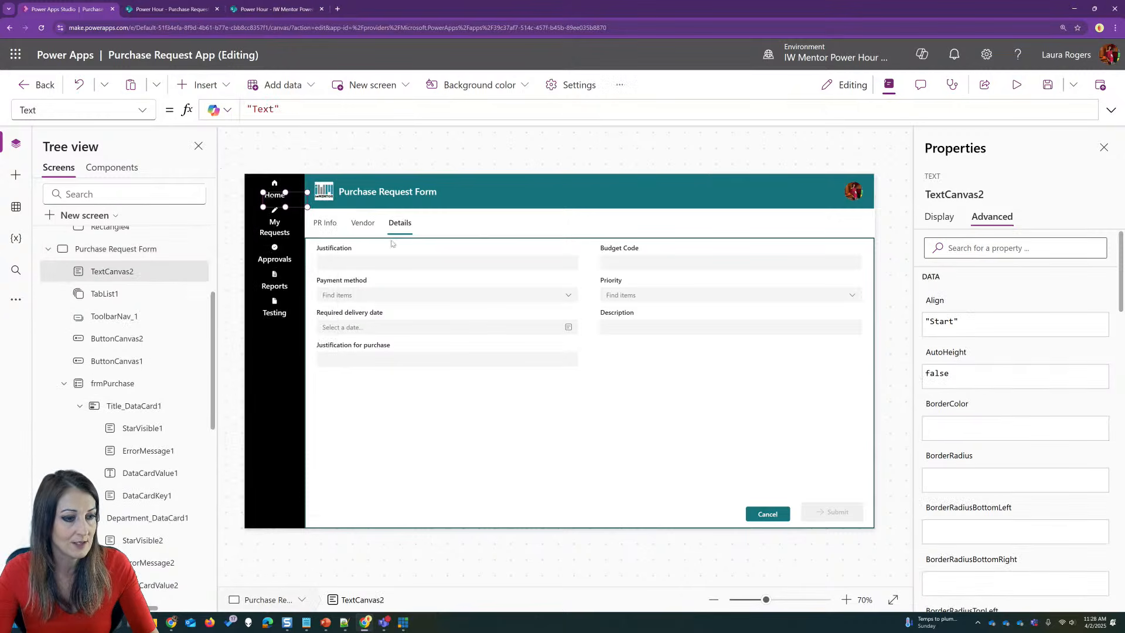
left_click(294, 197)
left_click(294, 198)
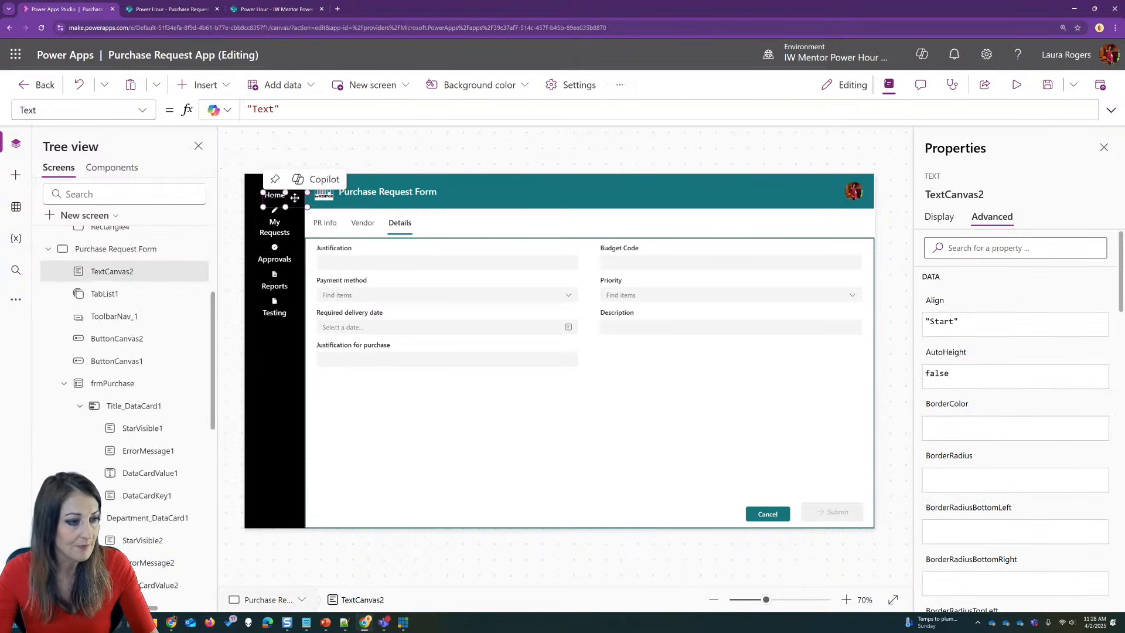
left_click_drag(293, 198, 844, 493)
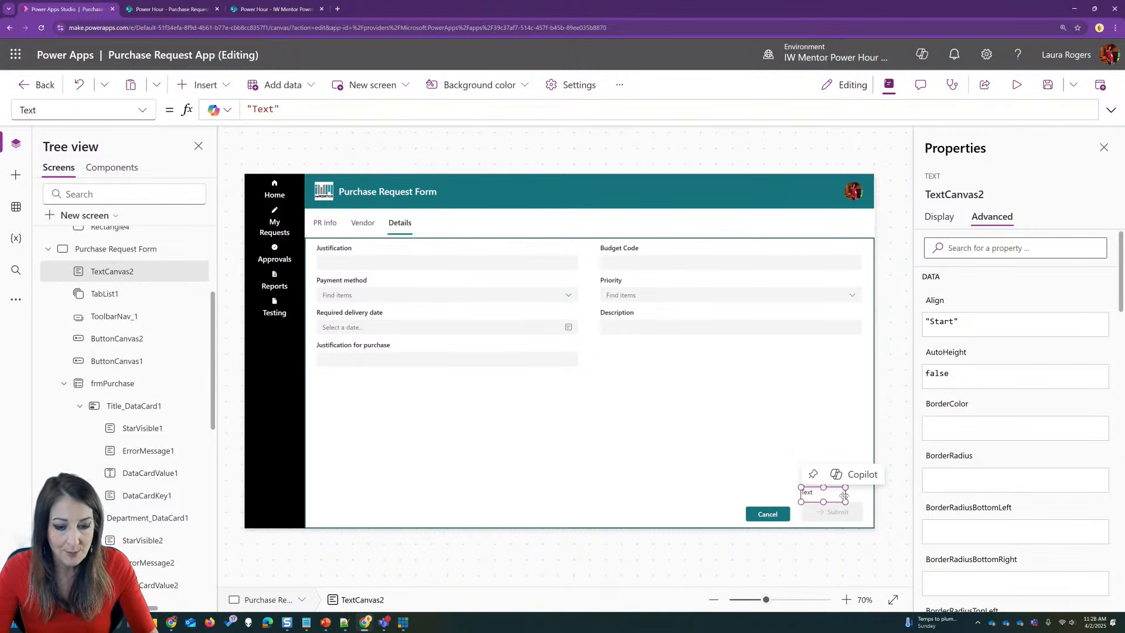
left_click_drag(845, 493, 864, 494)
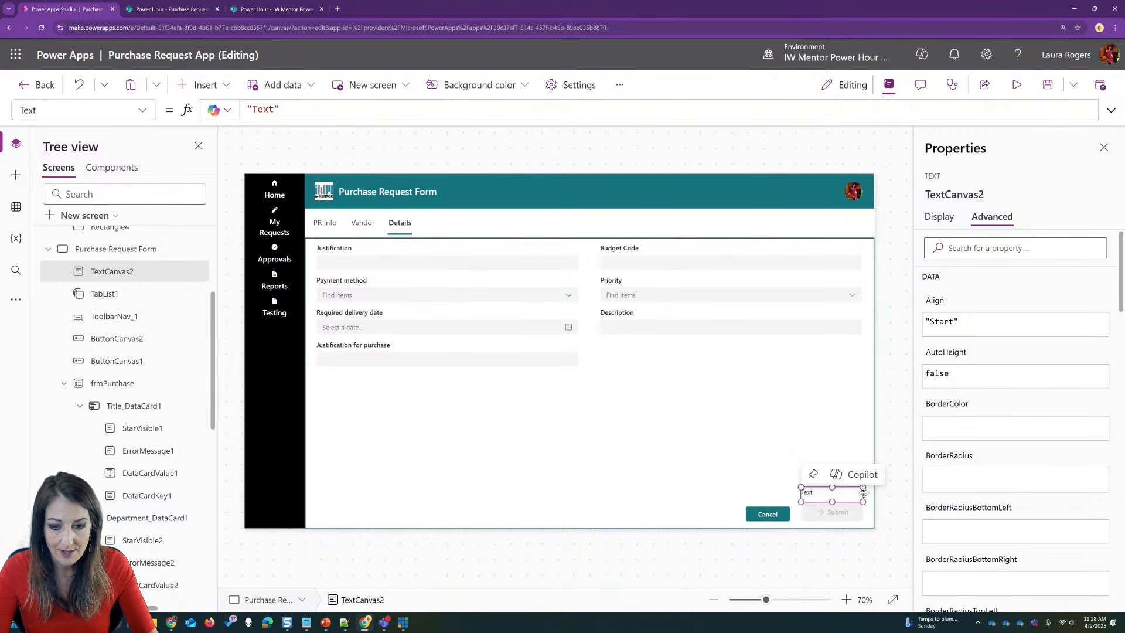
Format the new text label with a red font color and bold font weight
left_click(943, 214)
scroll(975, 403, "down", 3)
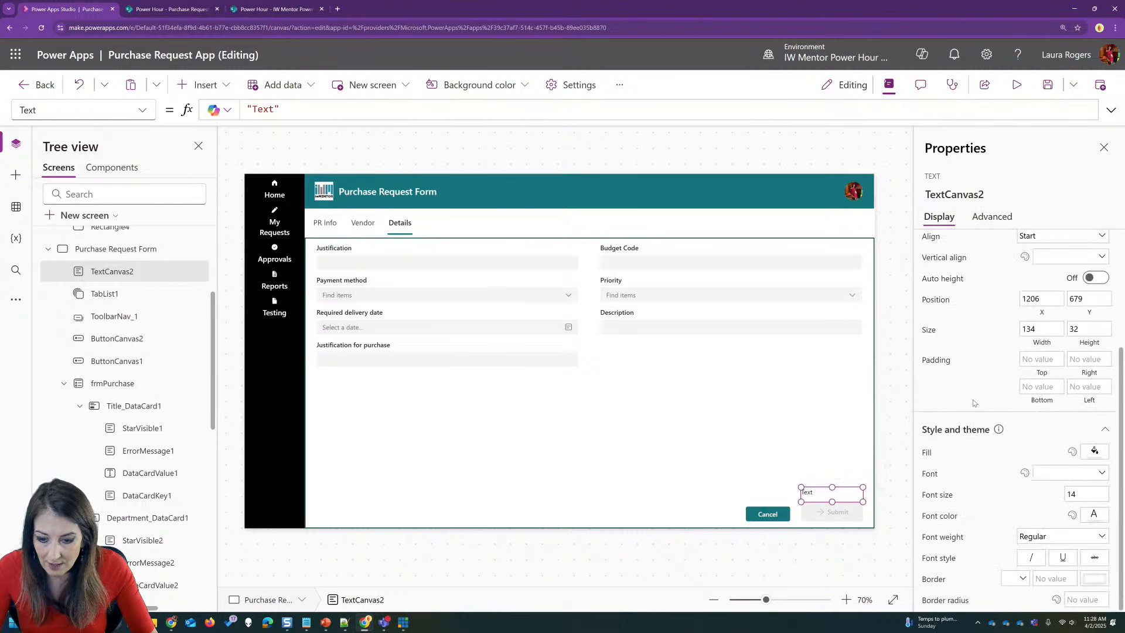
left_click(1073, 474)
left_click(1081, 513)
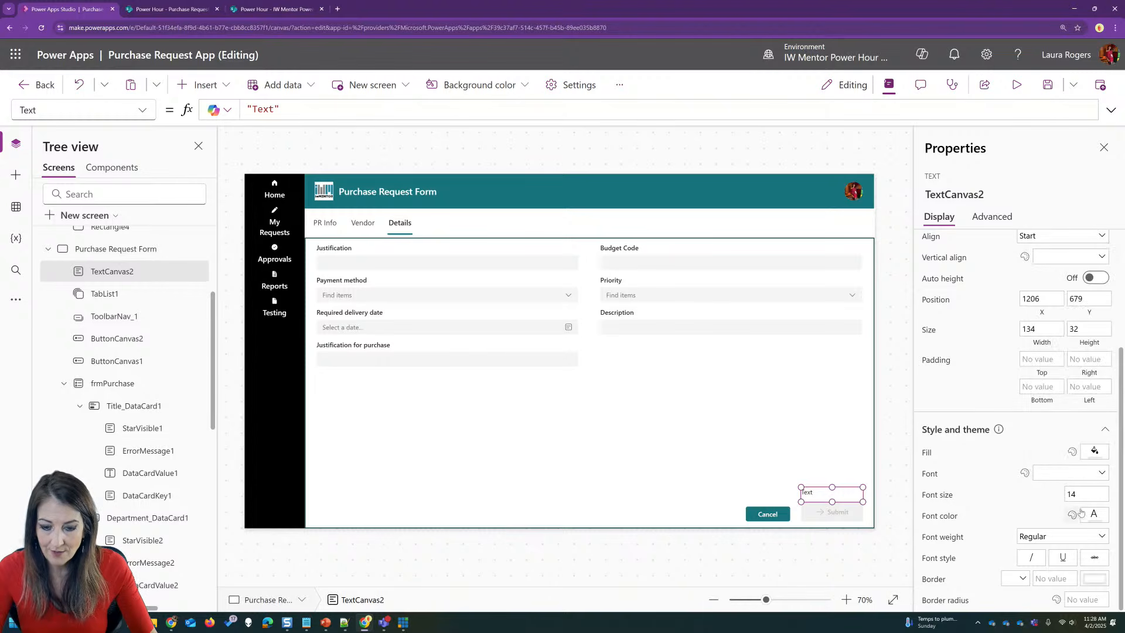
left_click(1091, 515)
left_click(988, 468)
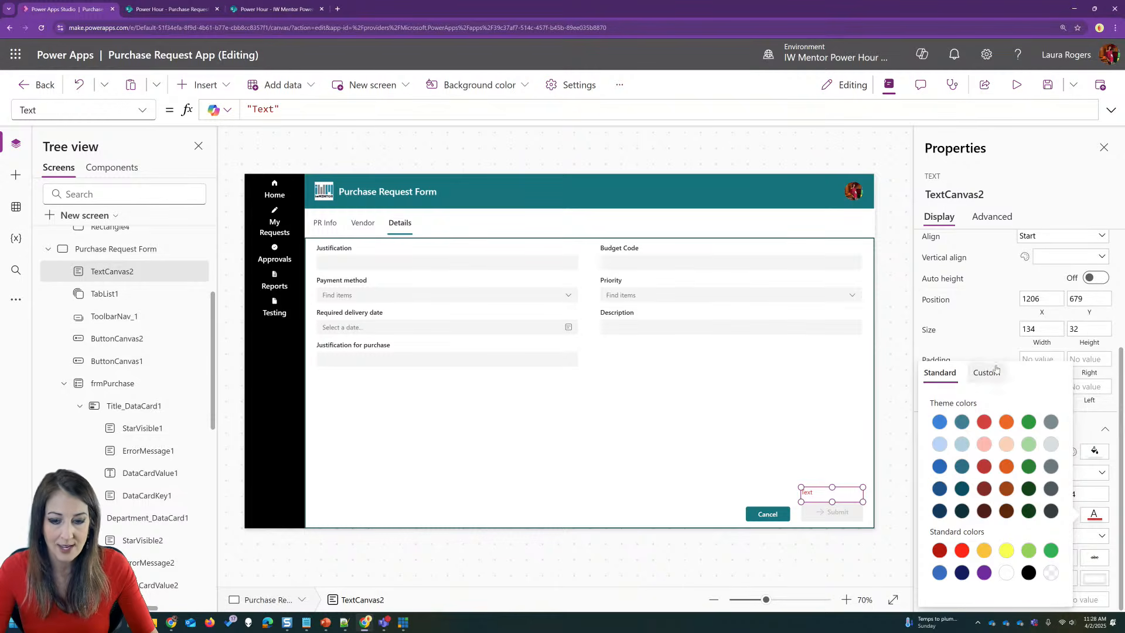
left_click(1116, 479)
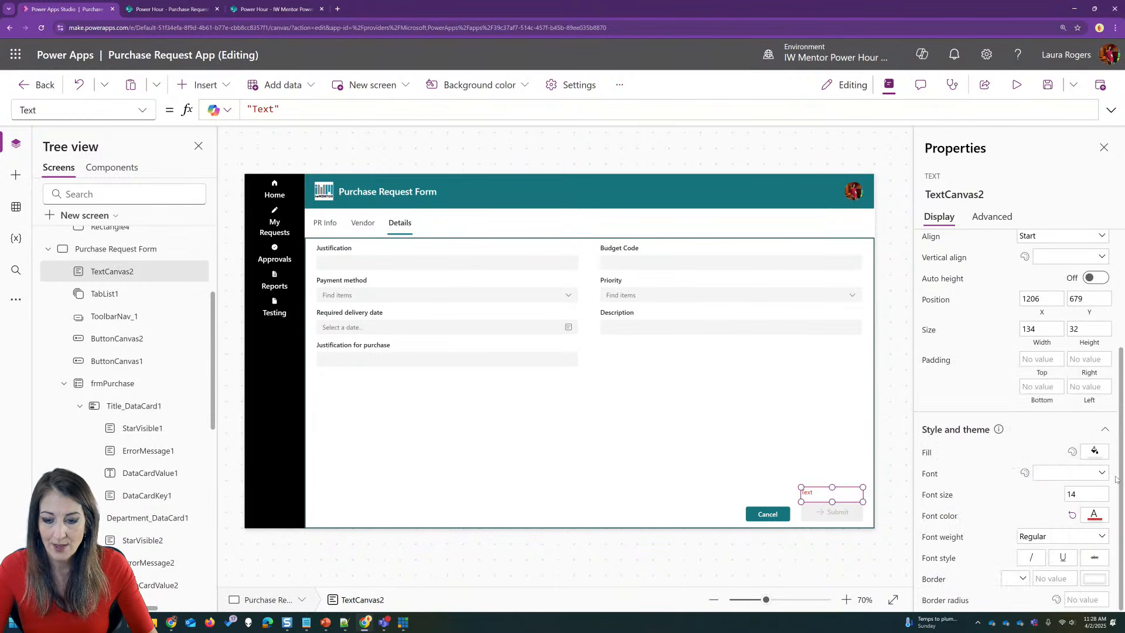
left_click(1041, 536)
left_click(1049, 519)
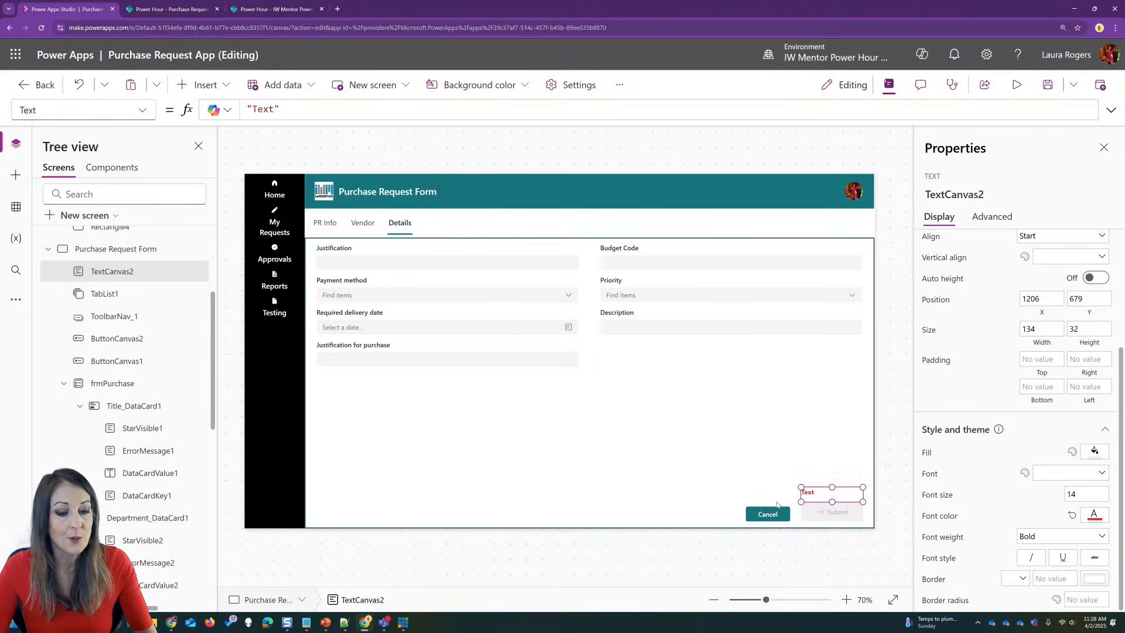
Copy the frmPurchase.Valid condition from the Submit button's DisplayMode formula
left_click(831, 516)
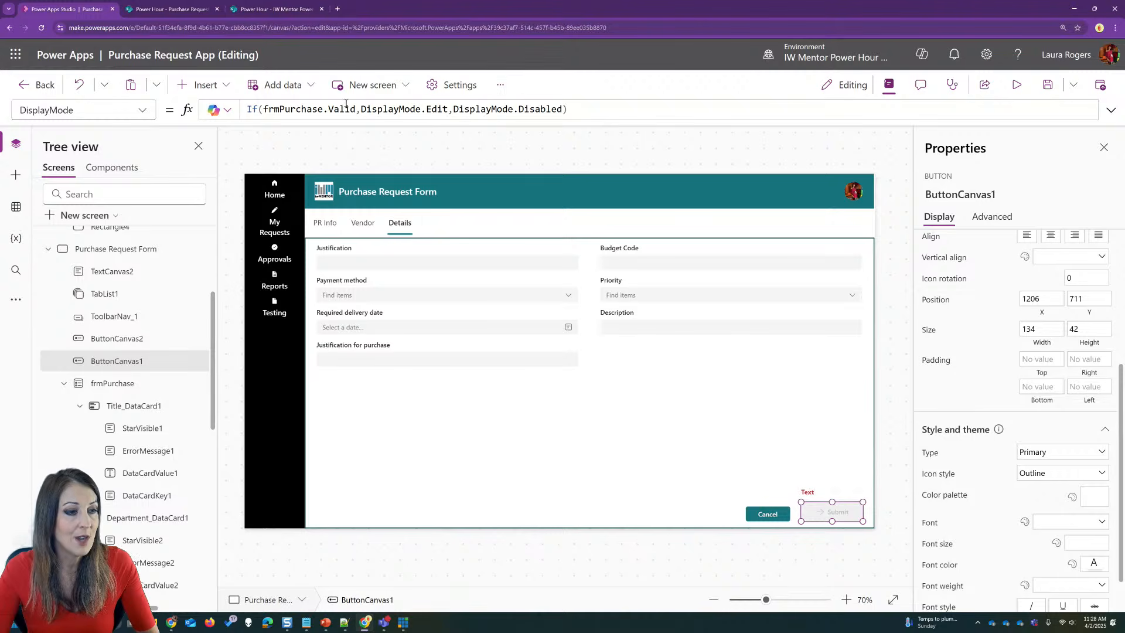
left_click(286, 110)
double_click(286, 110)
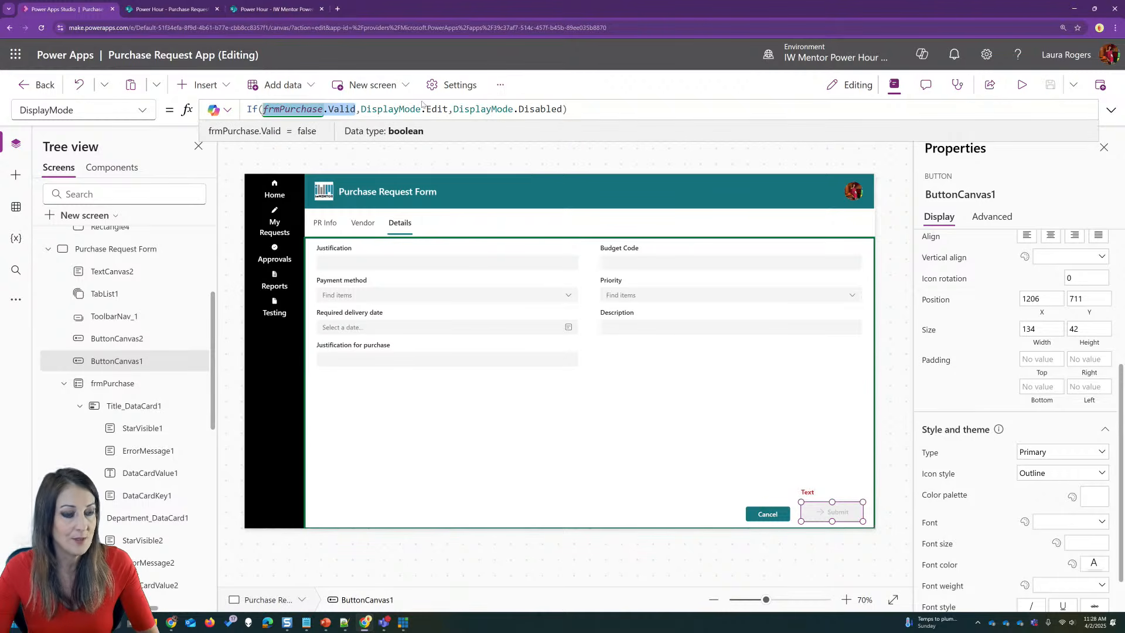
Set the red text label's Visible property to !frmPurchase.Valid
left_click(809, 492)
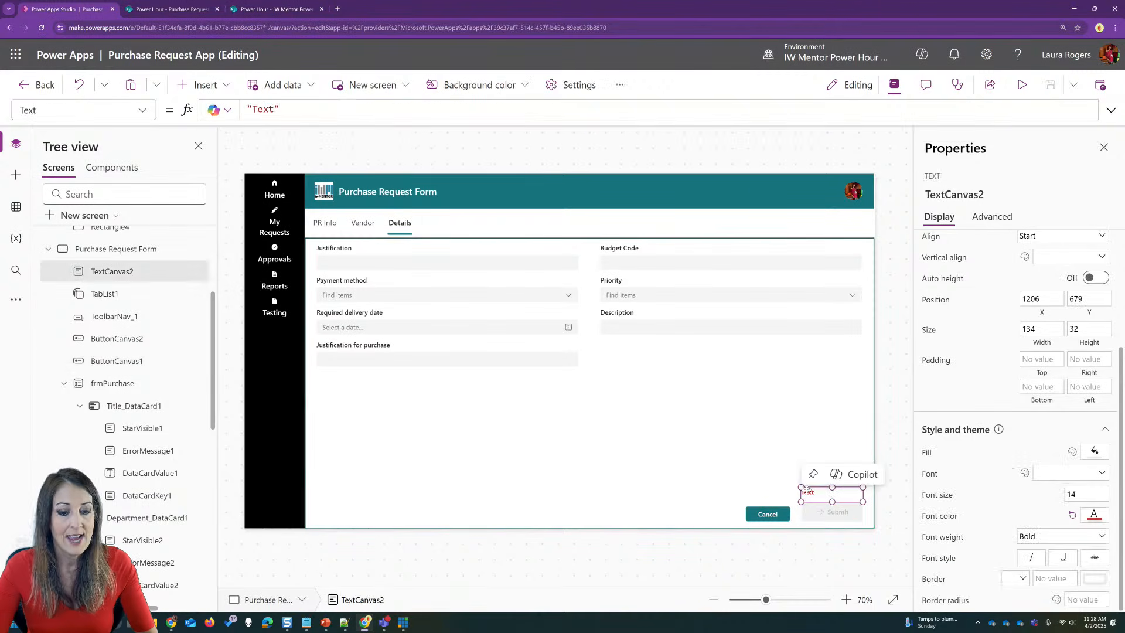
left_click(117, 110)
scroll(88, 274, "down", 3)
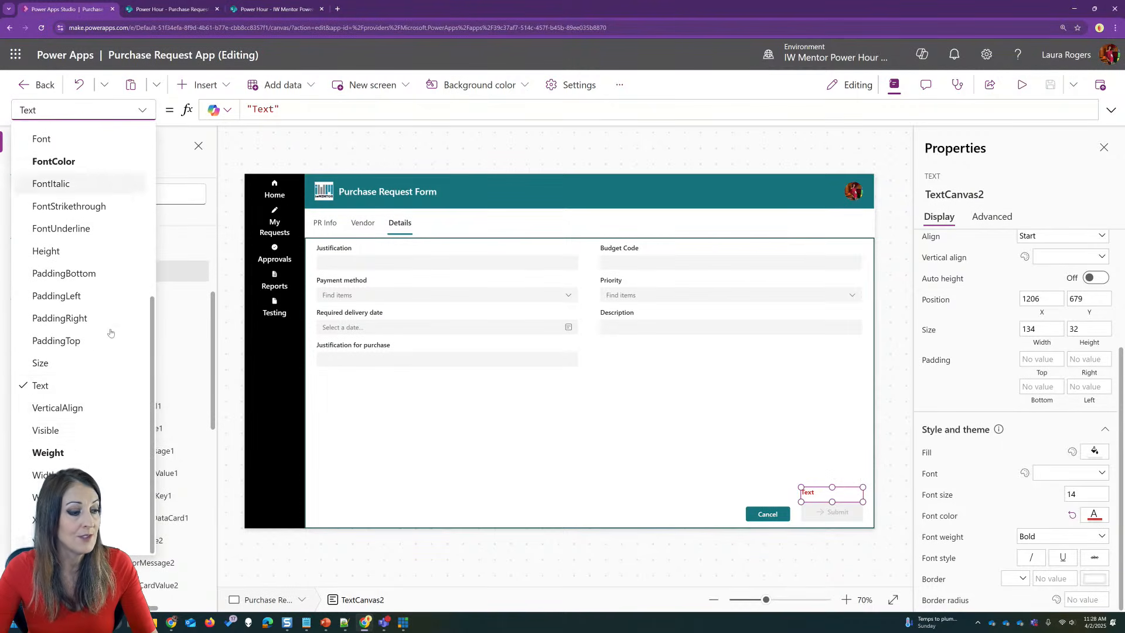
left_click(97, 430)
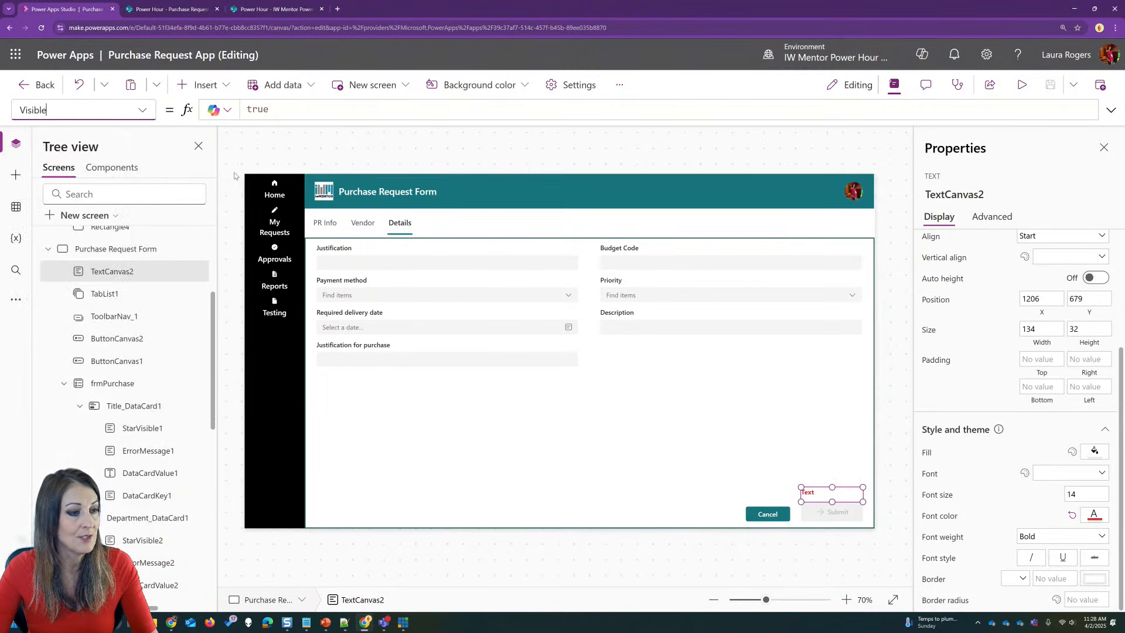
double_click(252, 109)
type("frmPurchase.Valid")
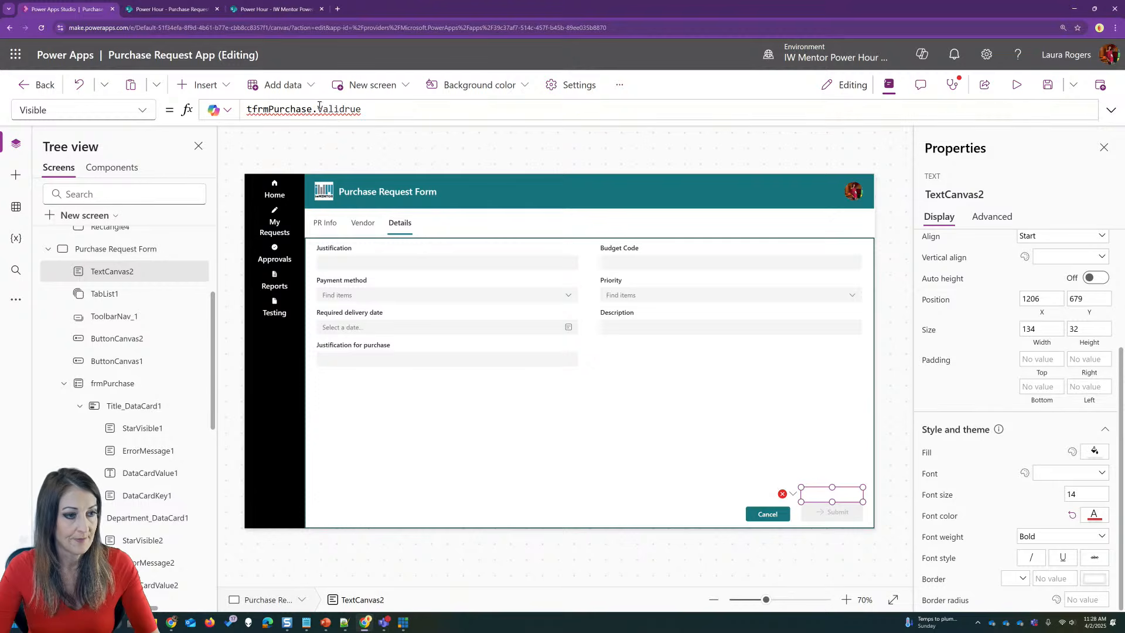
key("Delete")
key("Delete")
key("Delete")
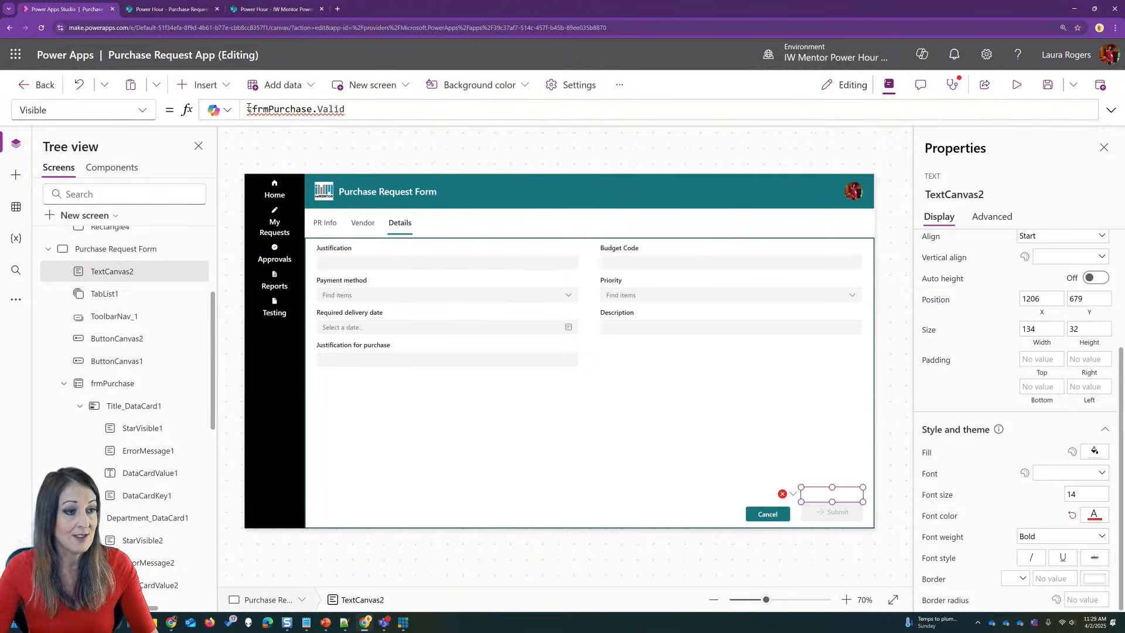
left_click_drag(253, 109, 248, 109)
key("Delete")
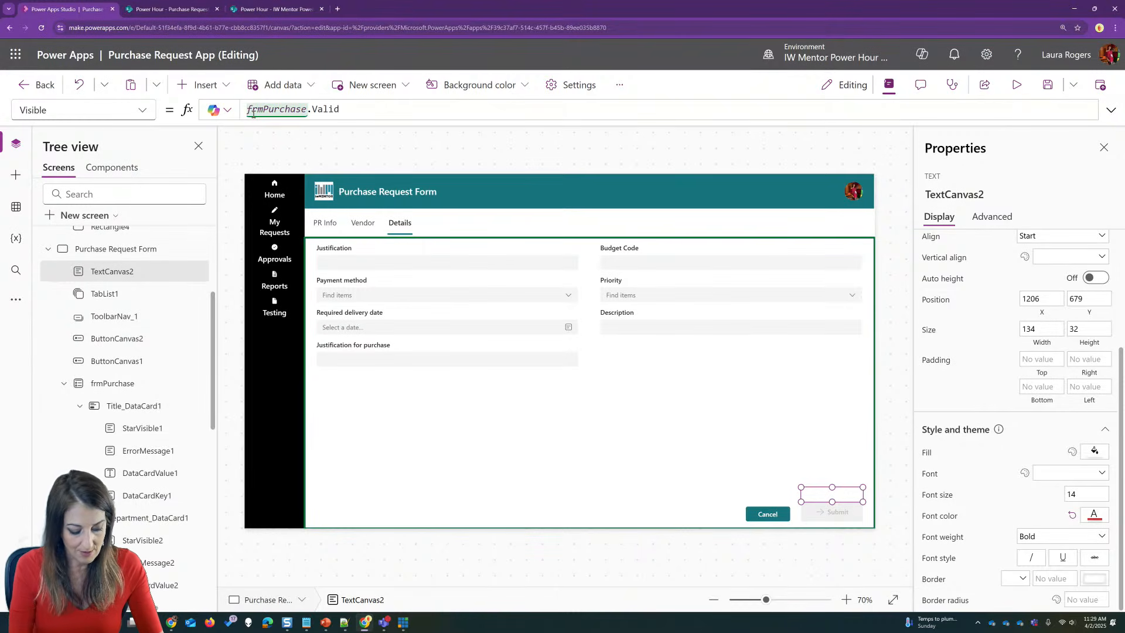
type("!")
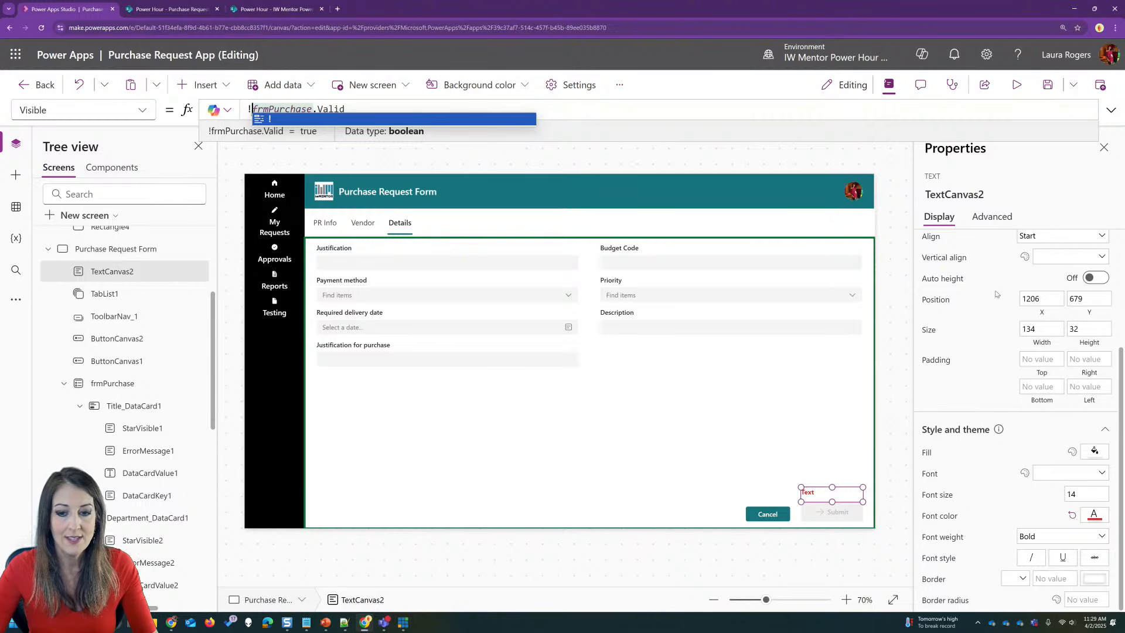
Set the label's text to "Required fields have not been filled out" and enlarge the label to about 182 by 66
scroll(993, 288, "up", 3)
left_click(1050, 269)
type("Fie")
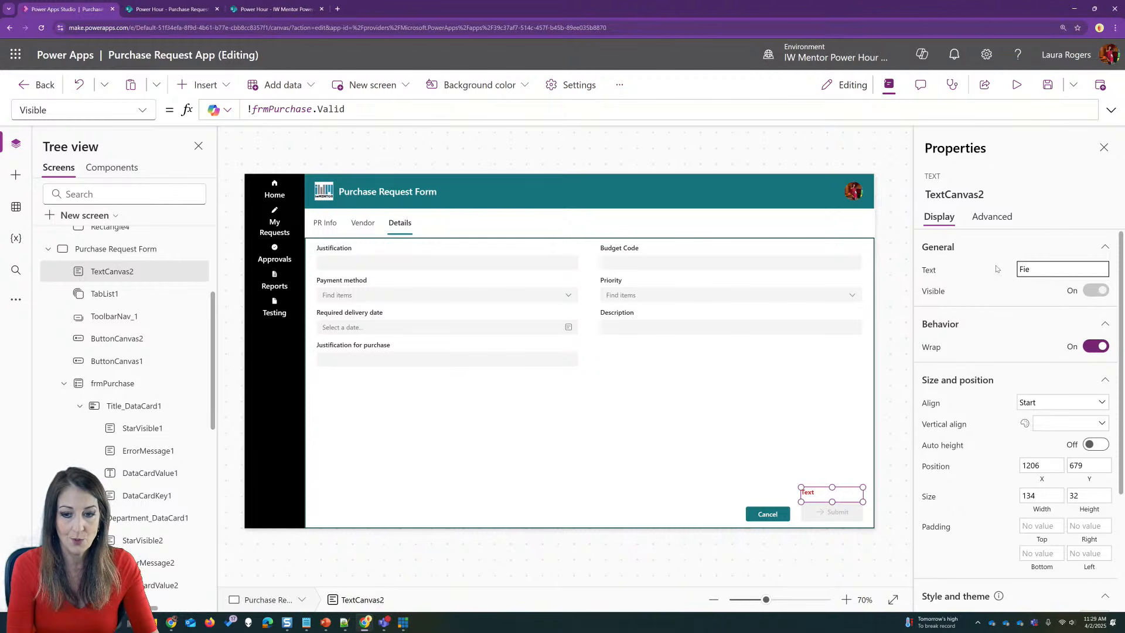
type("Requi")
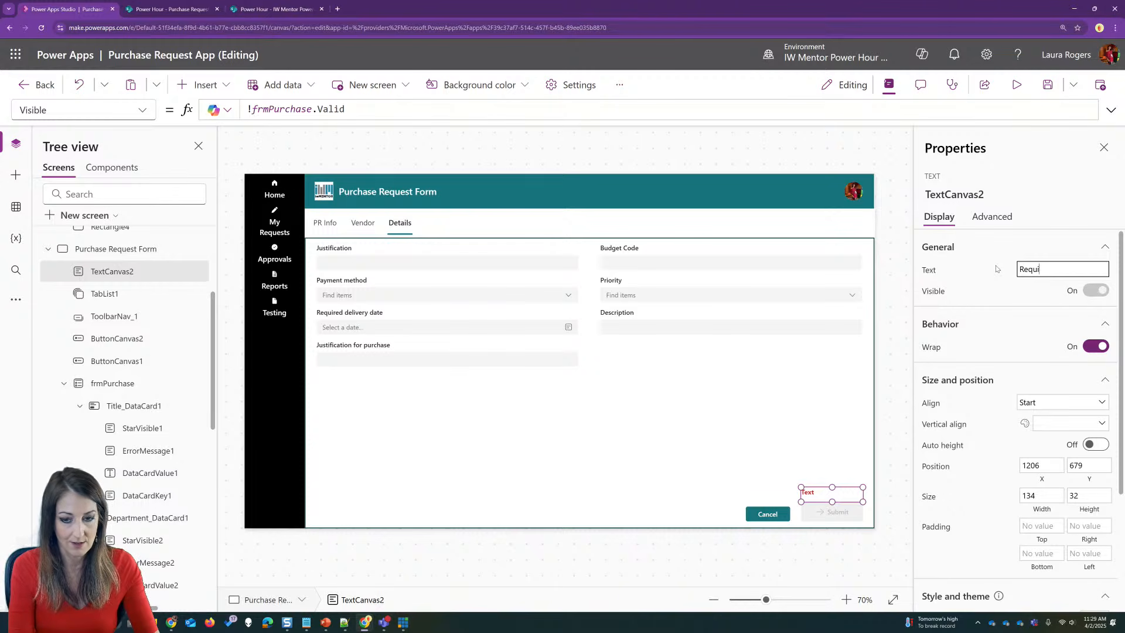
type("red fields have not")
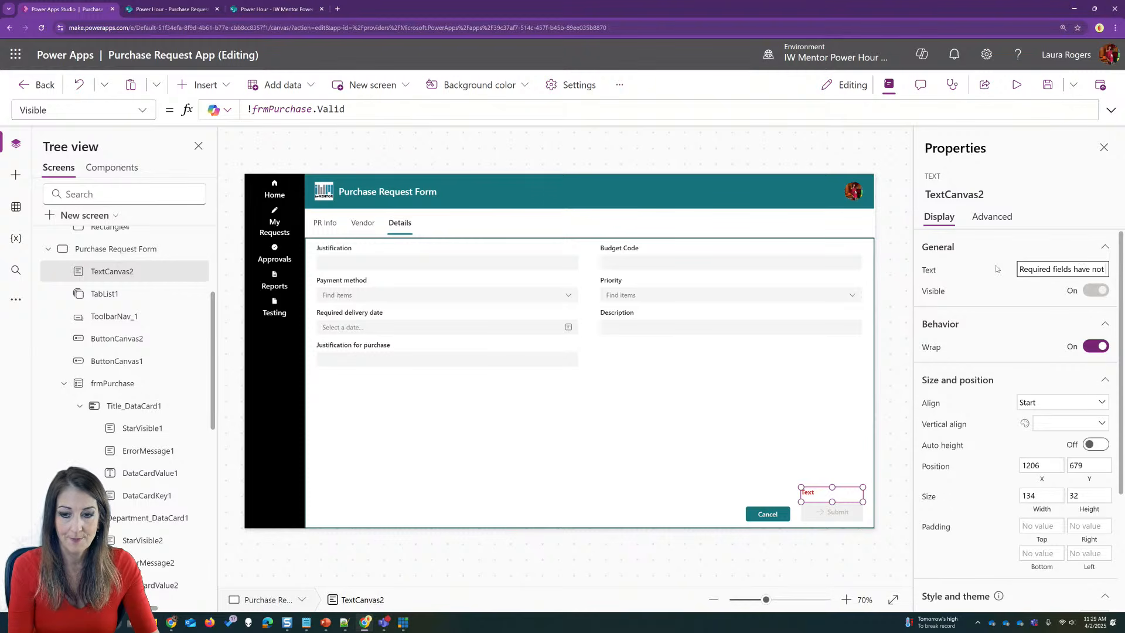
type(" bee")
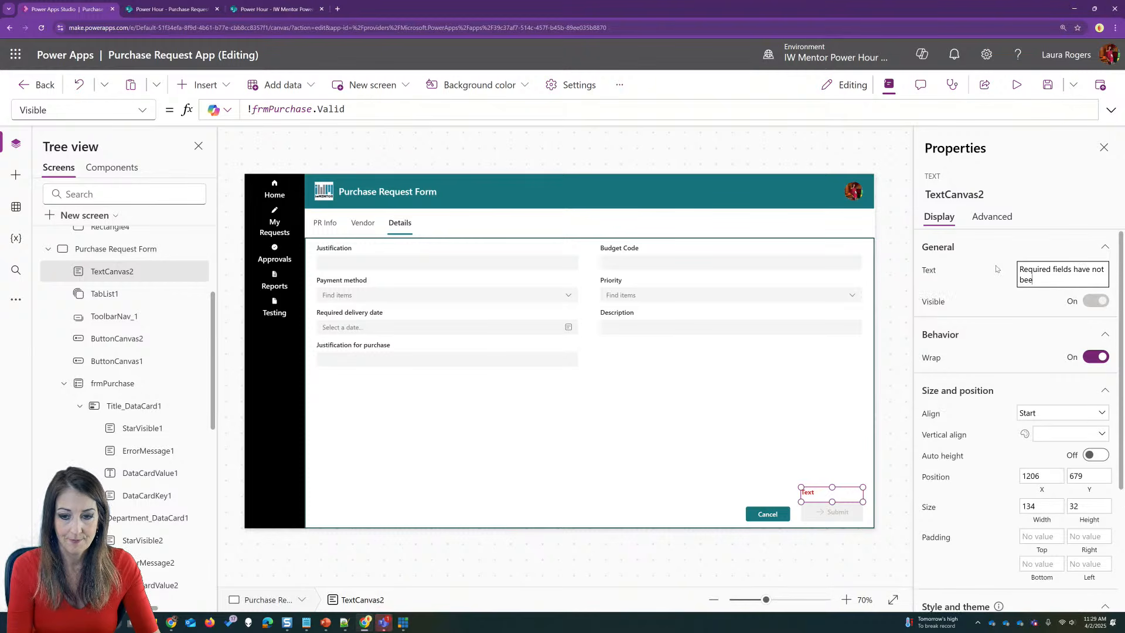
type("n filled out")
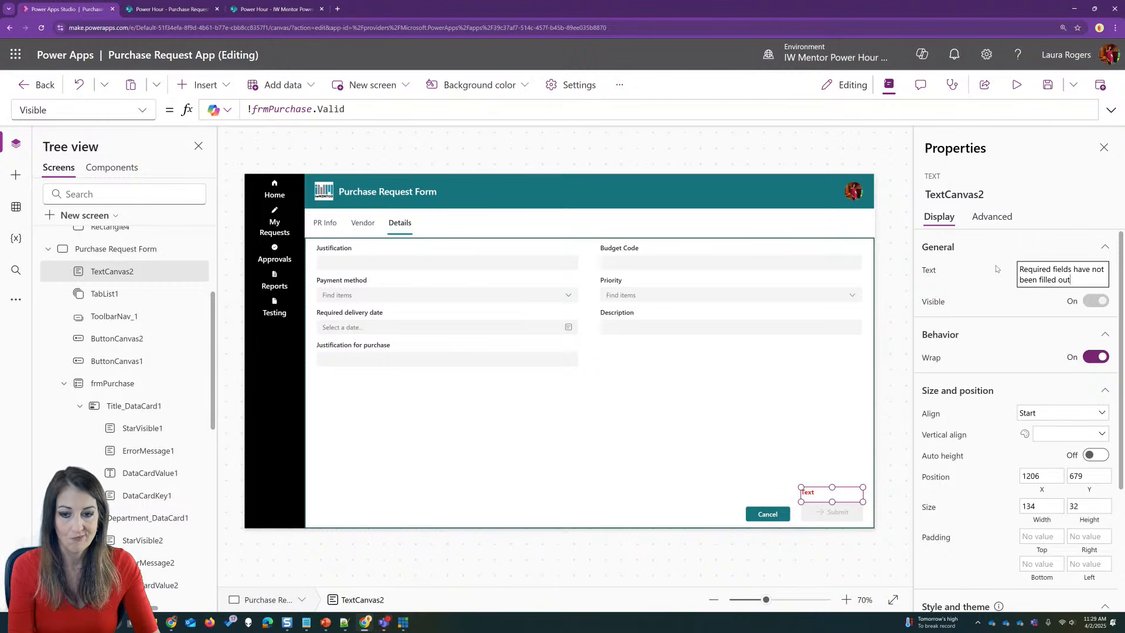
key("Tab")
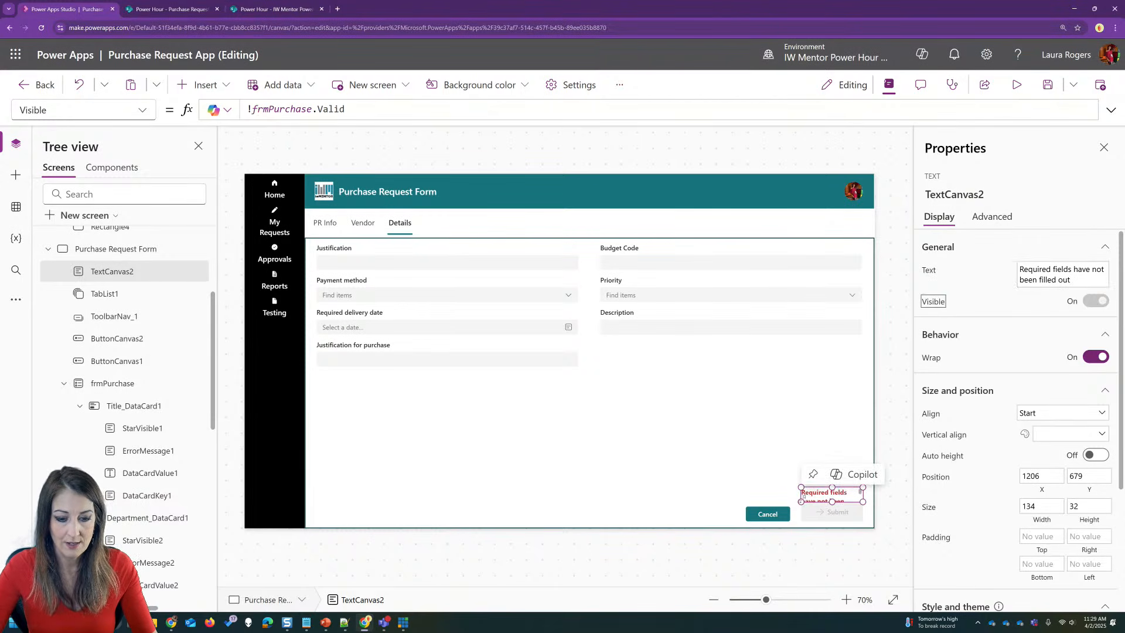
left_click_drag(801, 488, 784, 471)
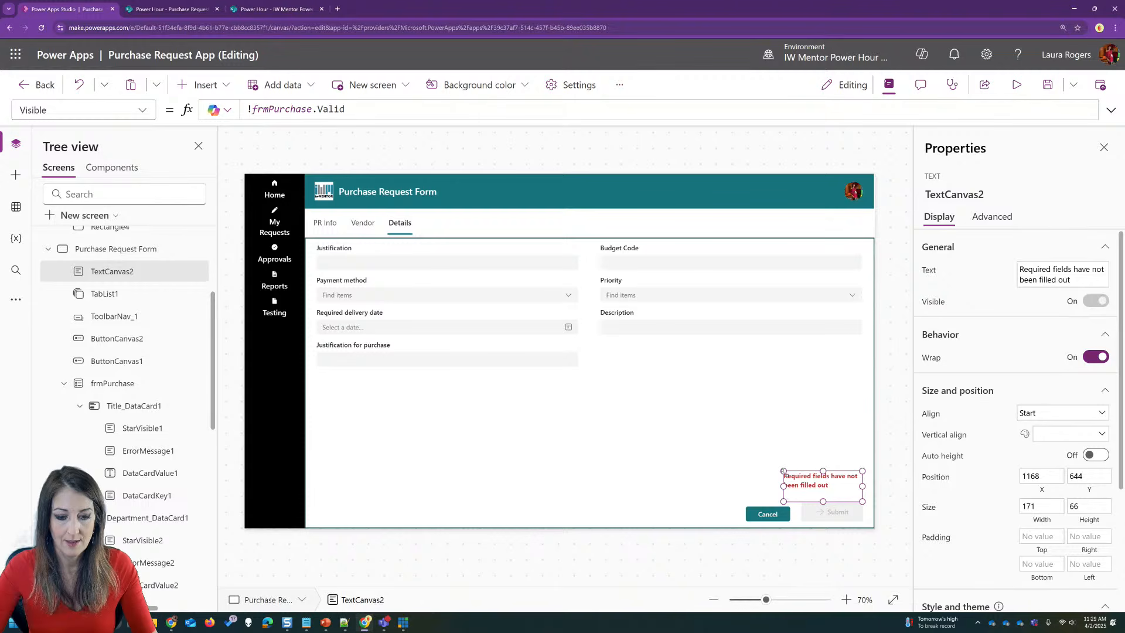
left_click_drag(862, 486, 868, 486)
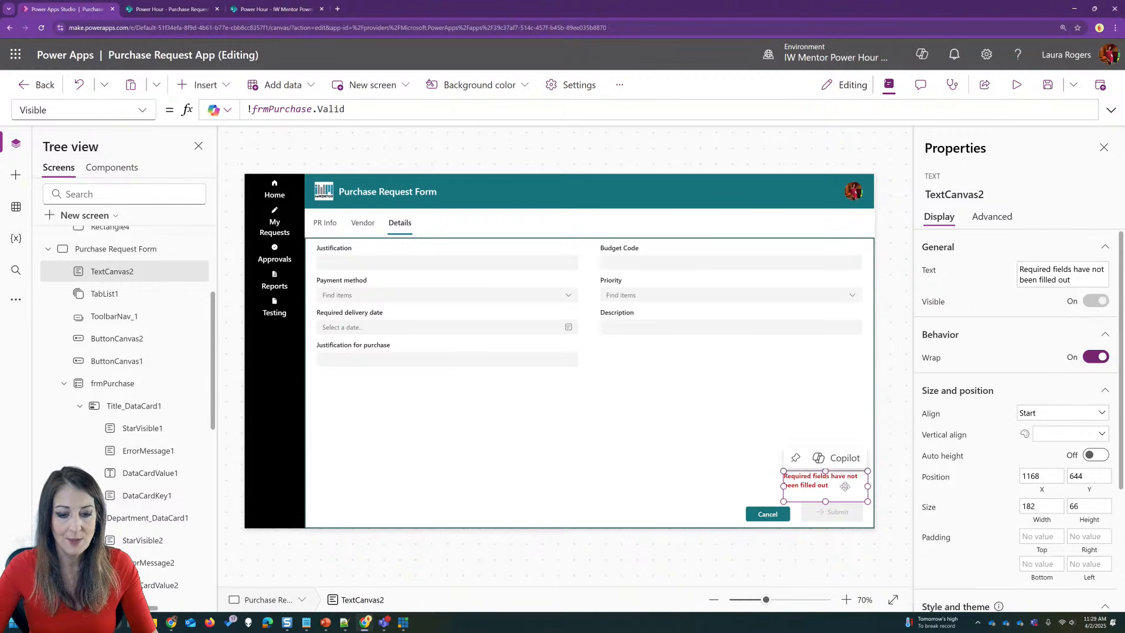
Preview the form and enter x as the Title on the PR Info tab to test the required-fields message
left_click(1018, 86)
left_click(255, 174)
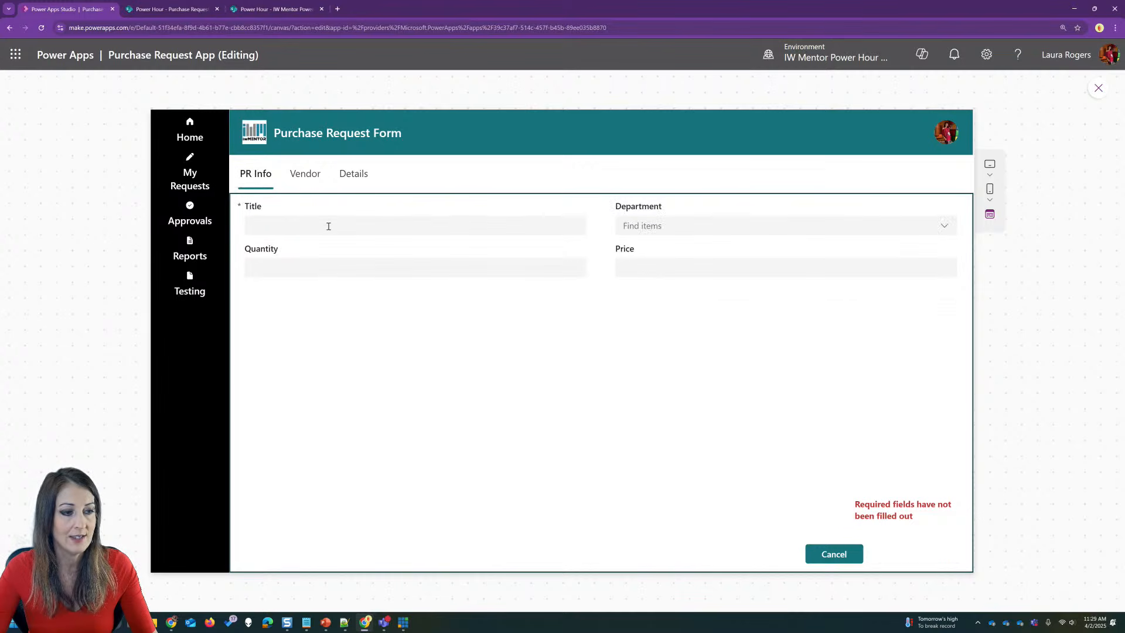
left_click(332, 225)
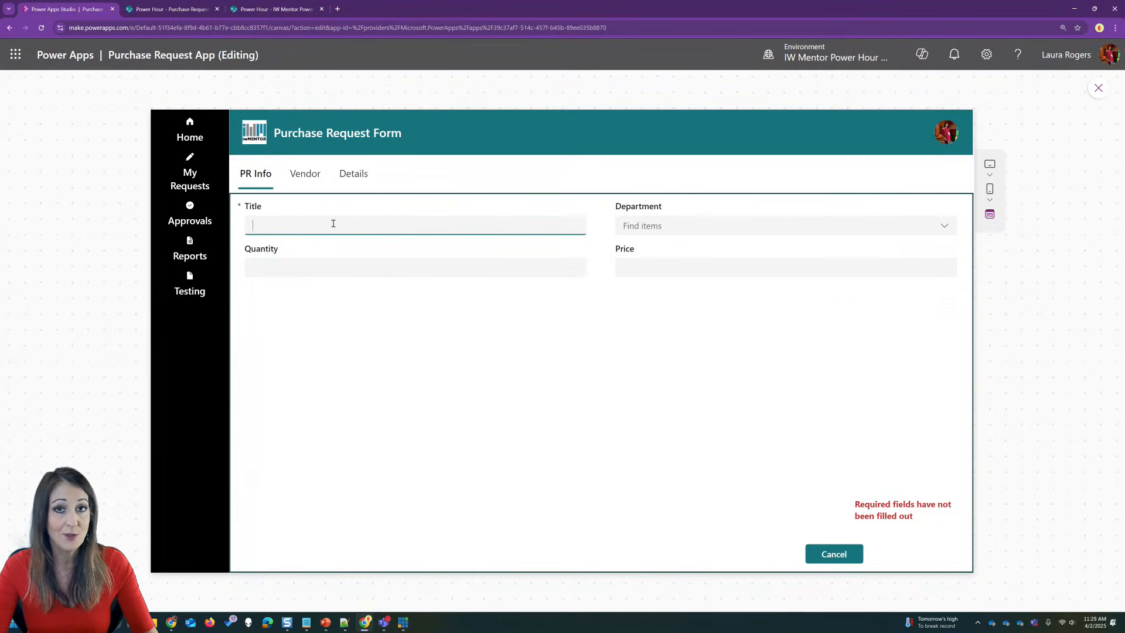
key("Tab")
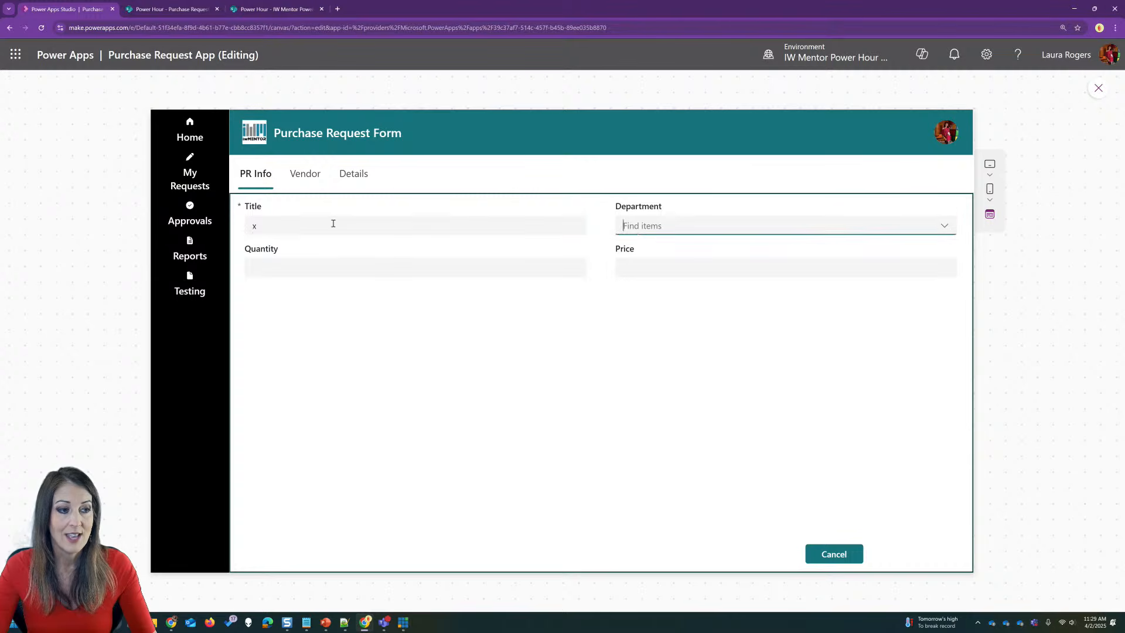
Clear the Title, check the required-fields message on the PR Info and Details tabs, and close the preview
left_click(274, 225)
key("BackSpace")
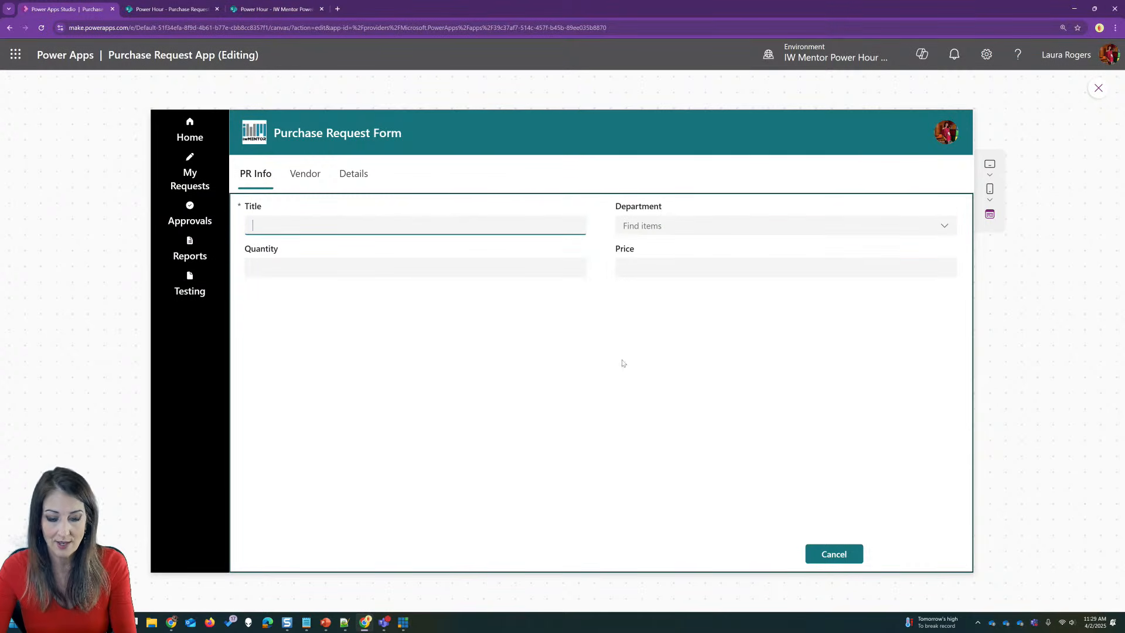
left_click(406, 335)
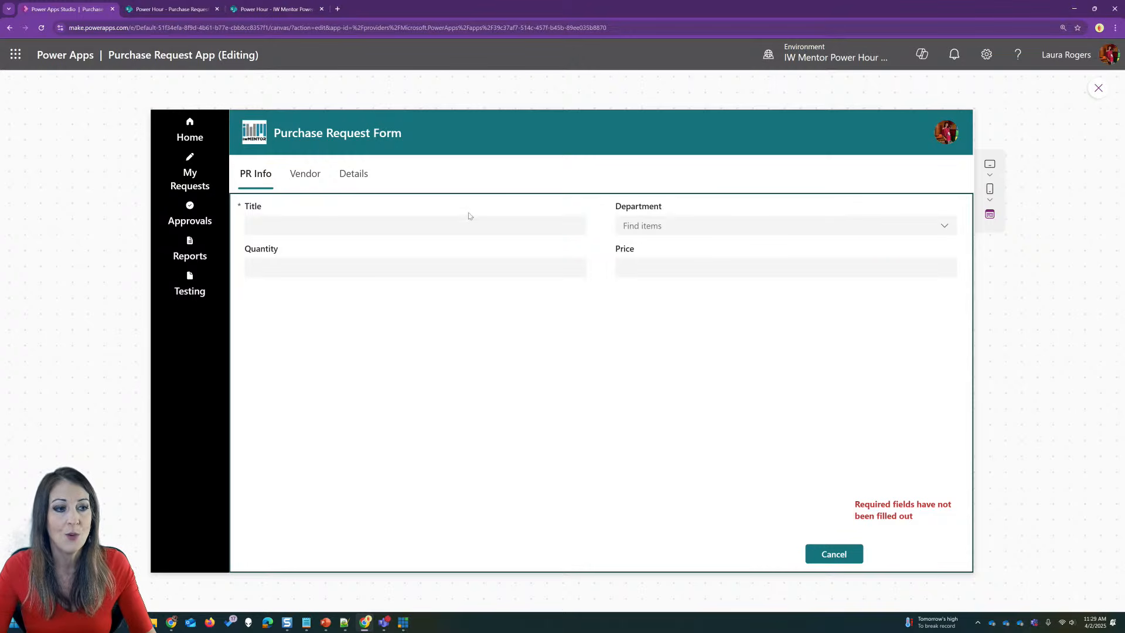
left_click(356, 175)
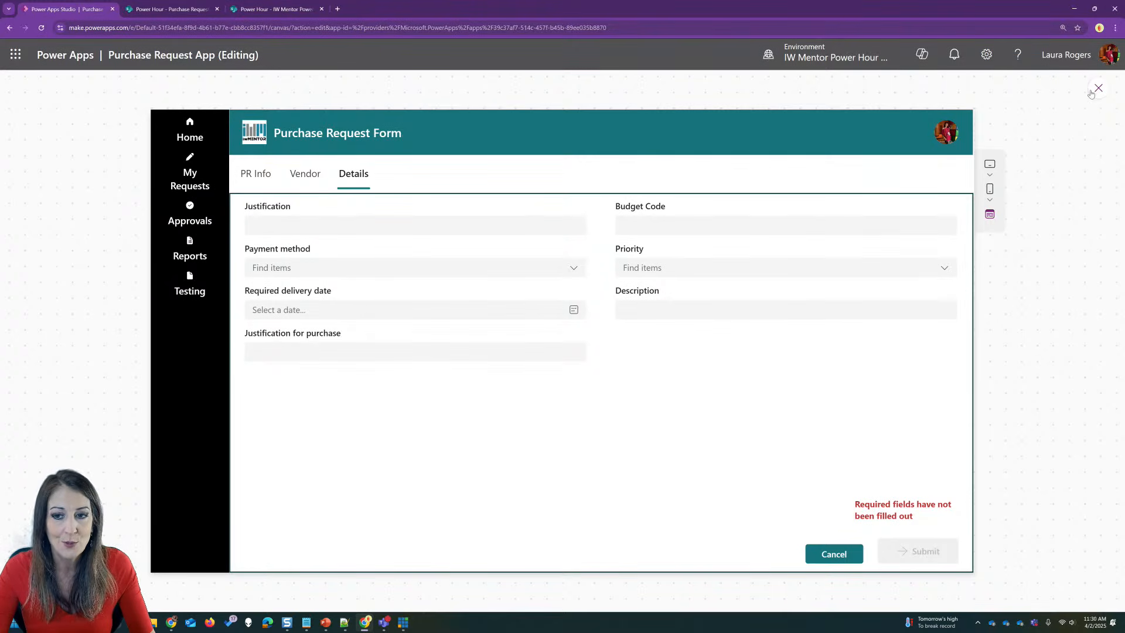
left_click(1093, 89)
Rename the Submit button control on the purchase request form to btnSubmit
left_click(805, 477)
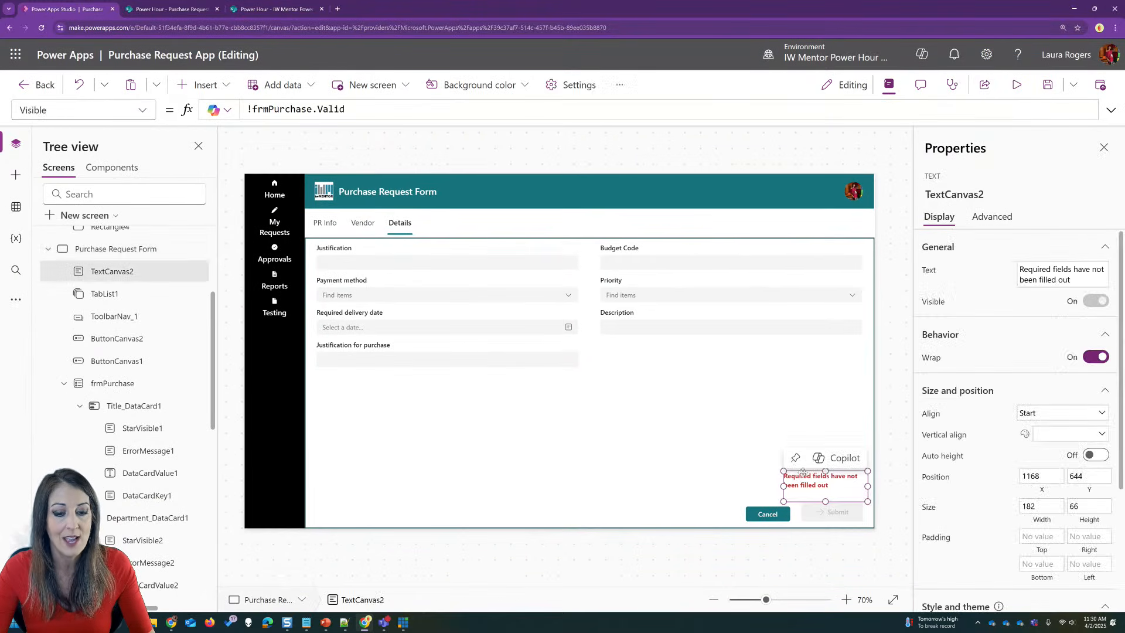
left_click(826, 513)
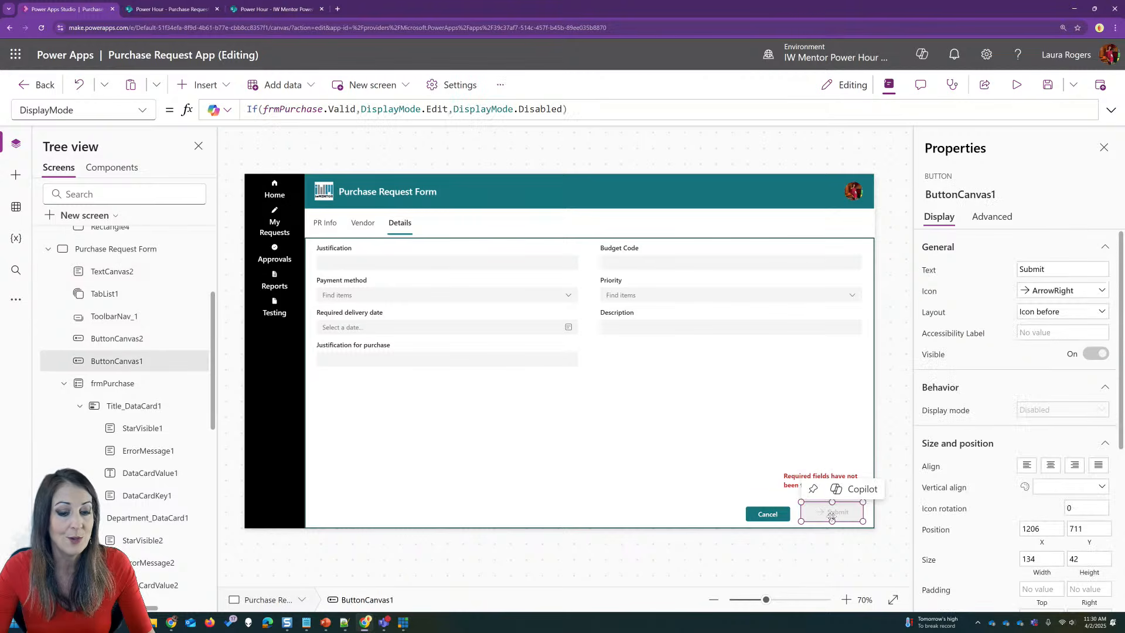
left_click(967, 197)
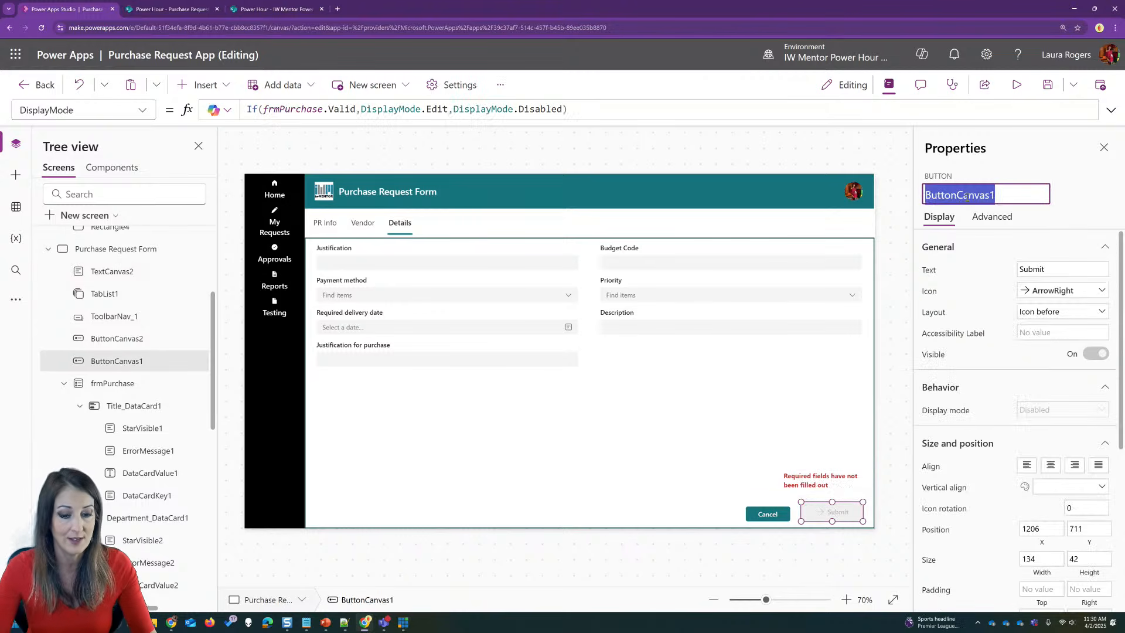
type("btnSubmit")
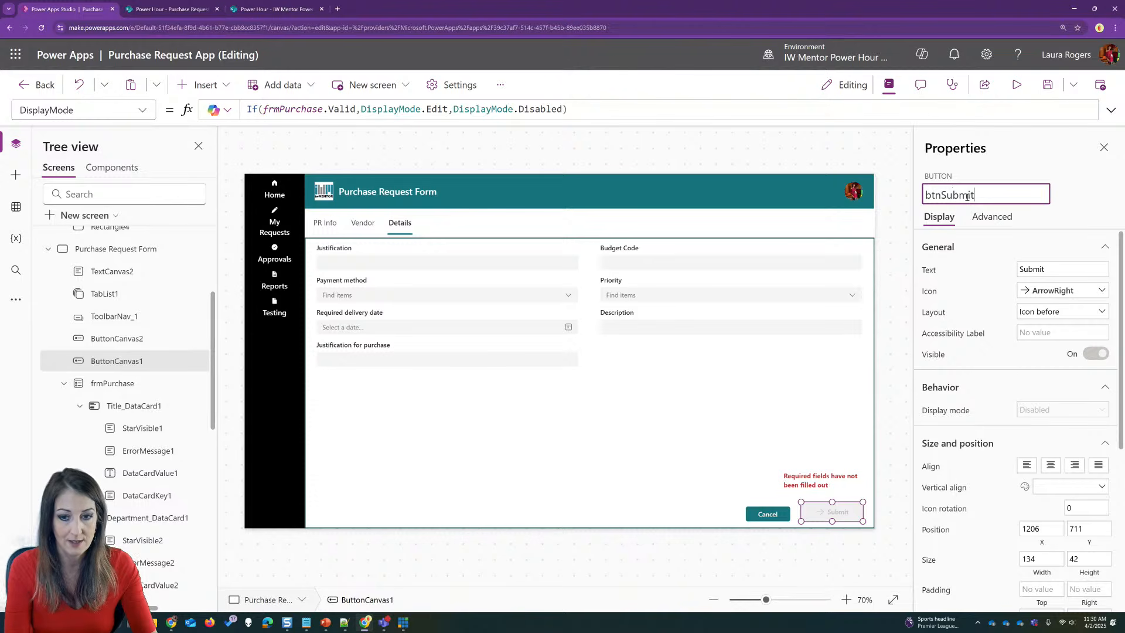
key("Return")
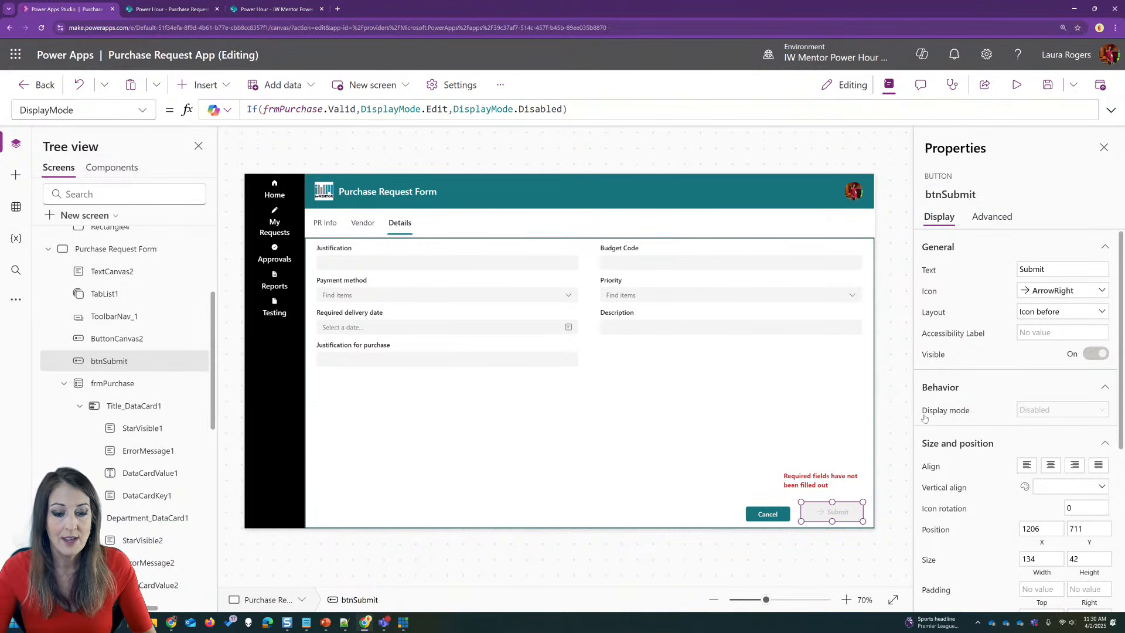
left_click(967, 195)
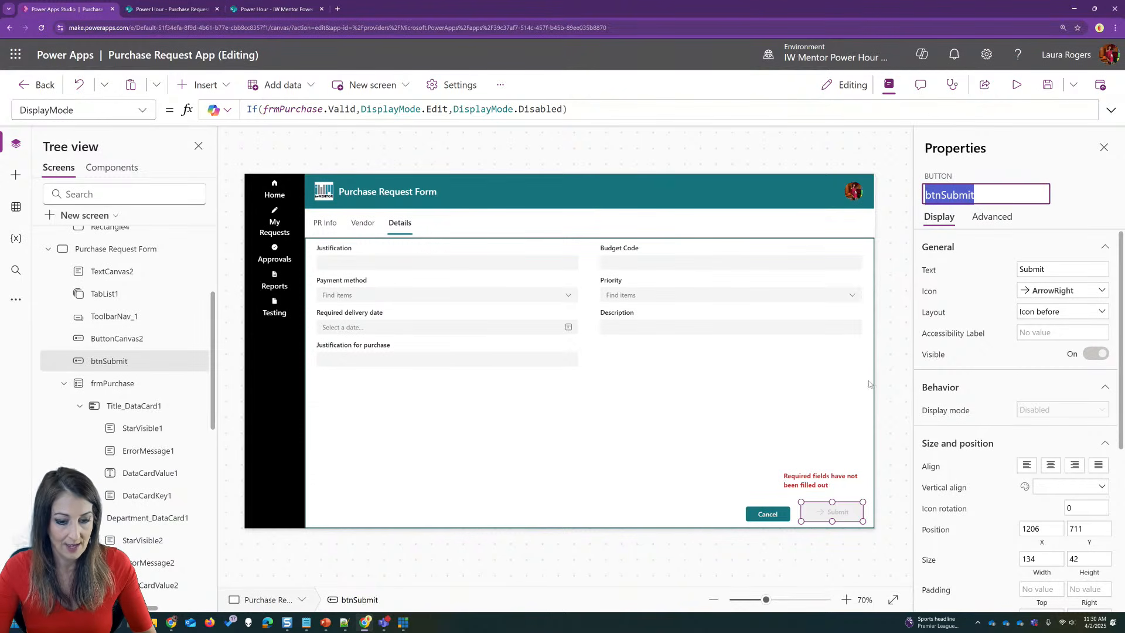
Copy the formula TabList1.Selected.Value="Details" from the Submit button's Visible property
left_click(809, 484)
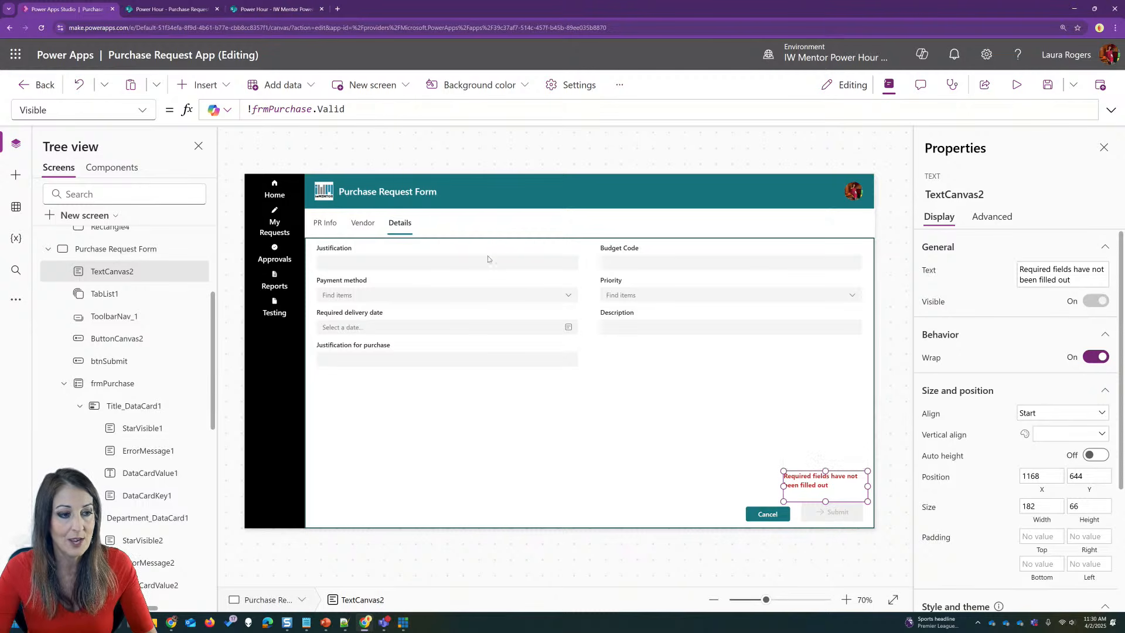
left_click(826, 517)
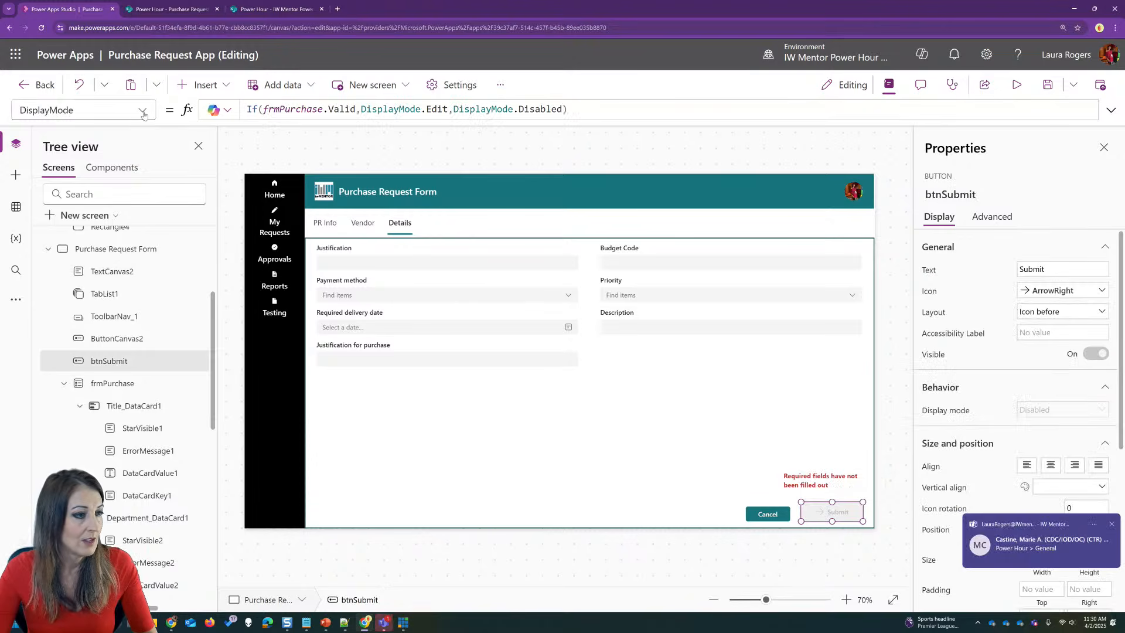
left_click(76, 109)
scroll(118, 309, "down", 6)
left_click(88, 475)
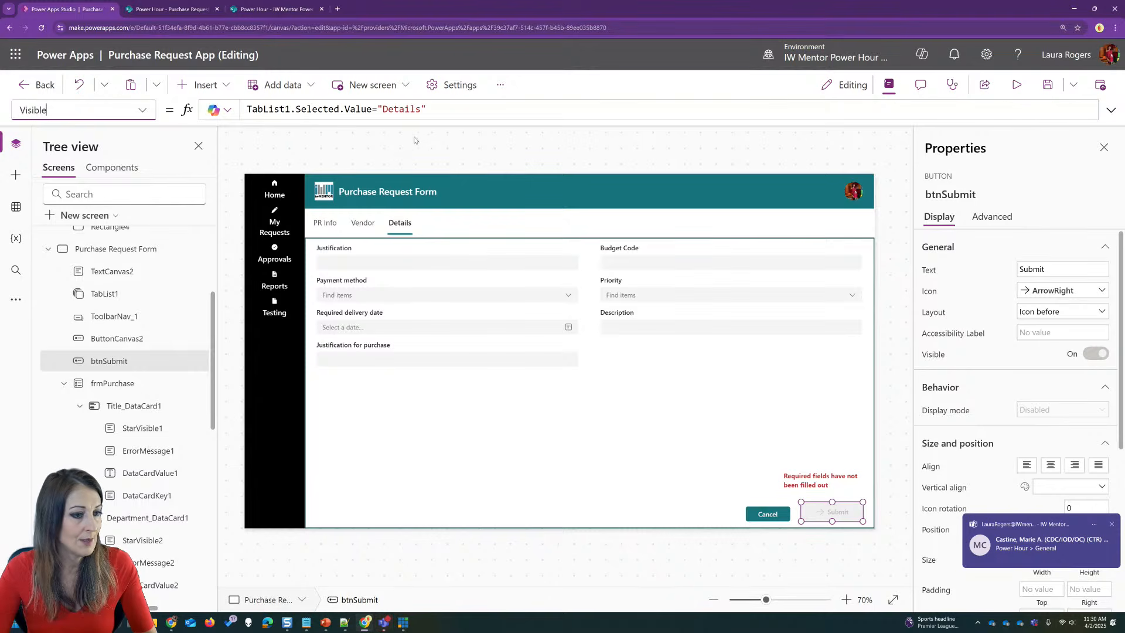
left_click_drag(441, 105, 246, 109)
key("ctrl+c")
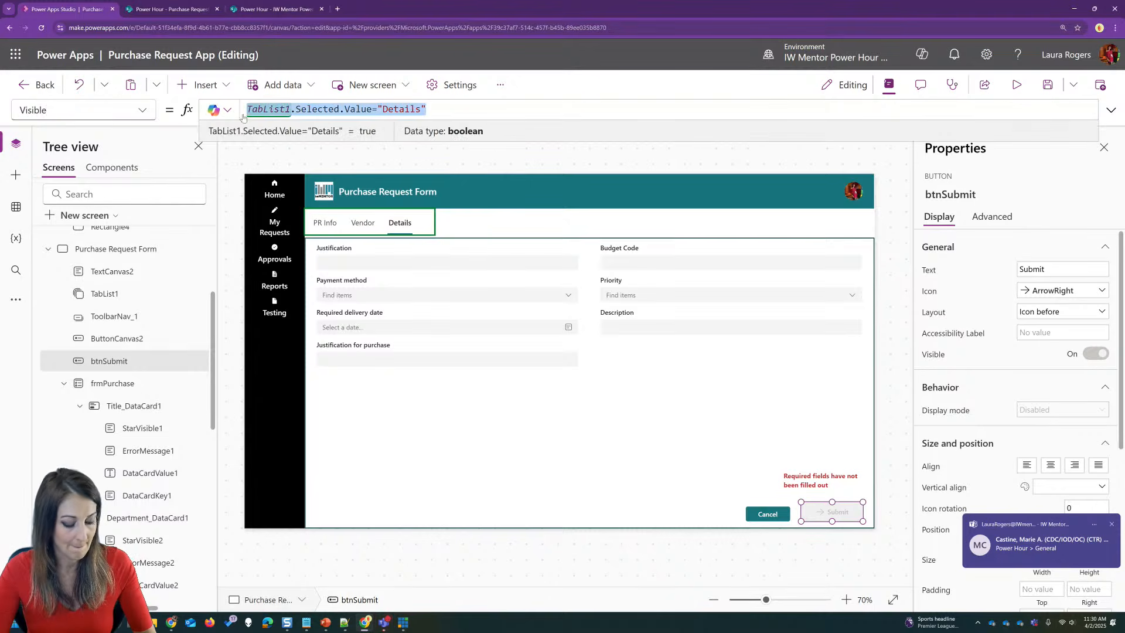
Extend the red required-fields label's Visible formula to !frmPurchase.Valid && TabList1.Selected.Value="Details"
left_click(822, 483)
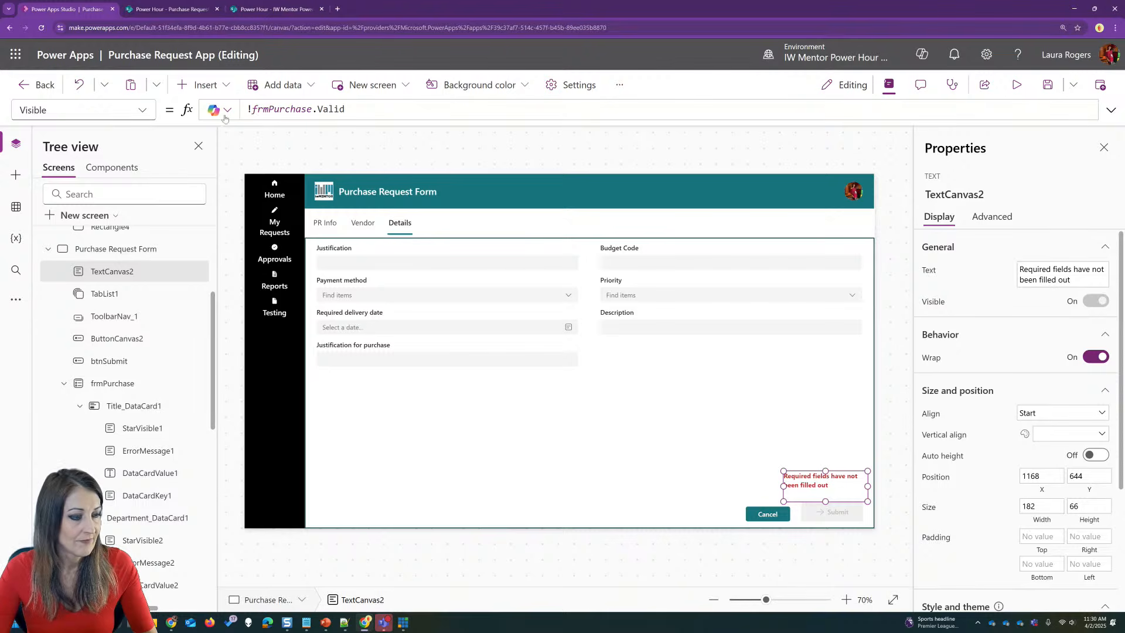
left_click(385, 108)
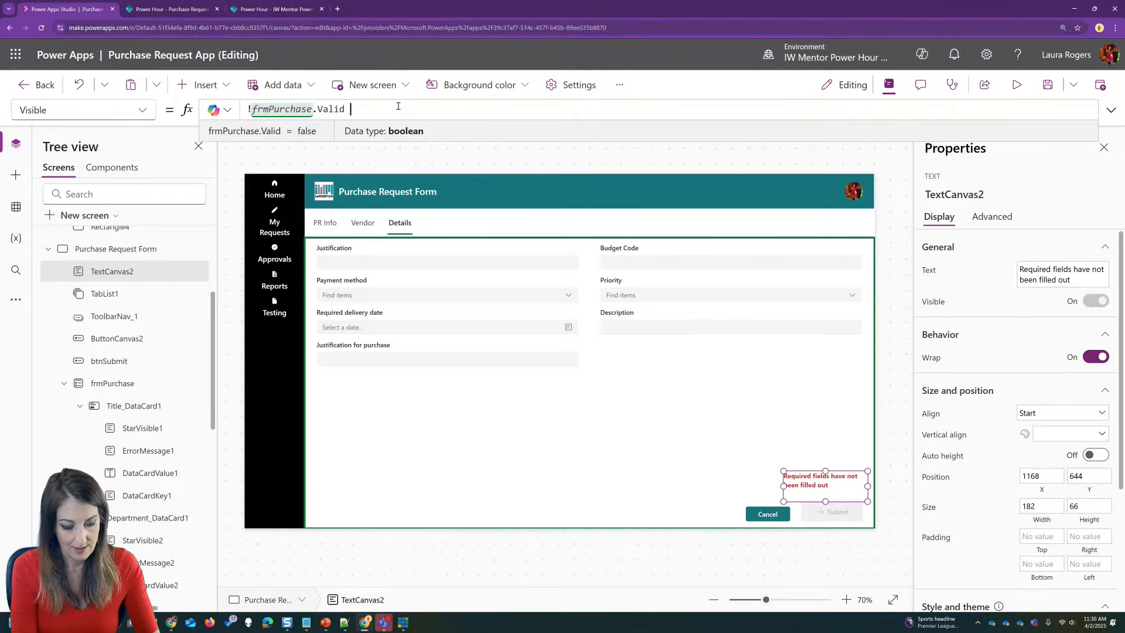
type("&&")
key("ctrl+v")
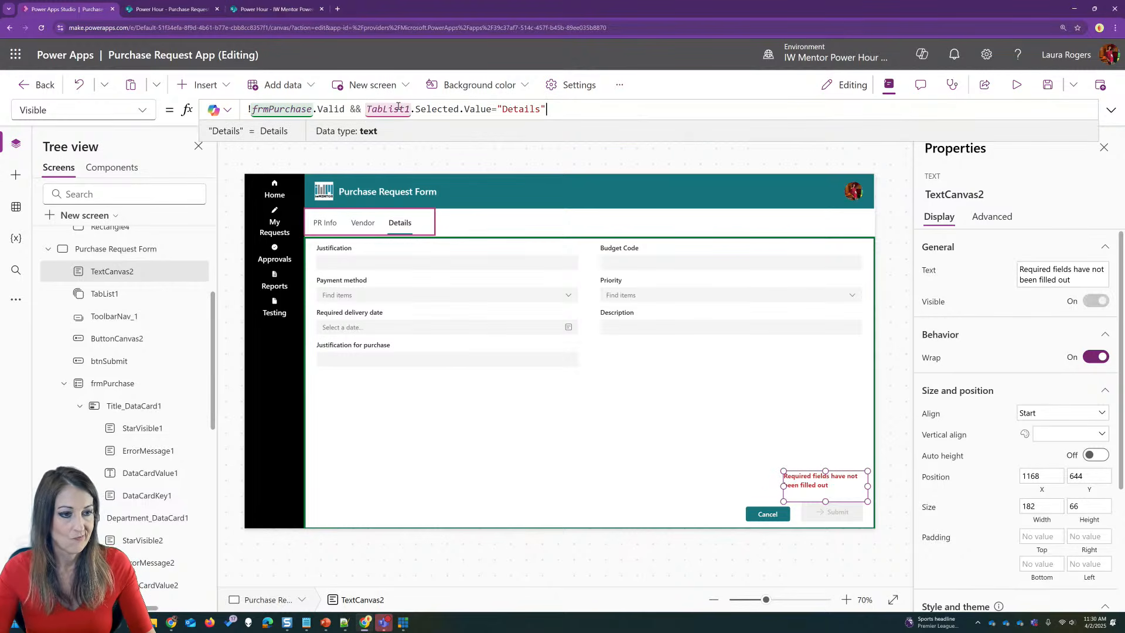
Preview the app and check the required-fields message on the PR Info, Vendor and Details tabs
left_click(1017, 85)
left_click(315, 185)
left_click(262, 176)
left_click(314, 175)
left_click(352, 174)
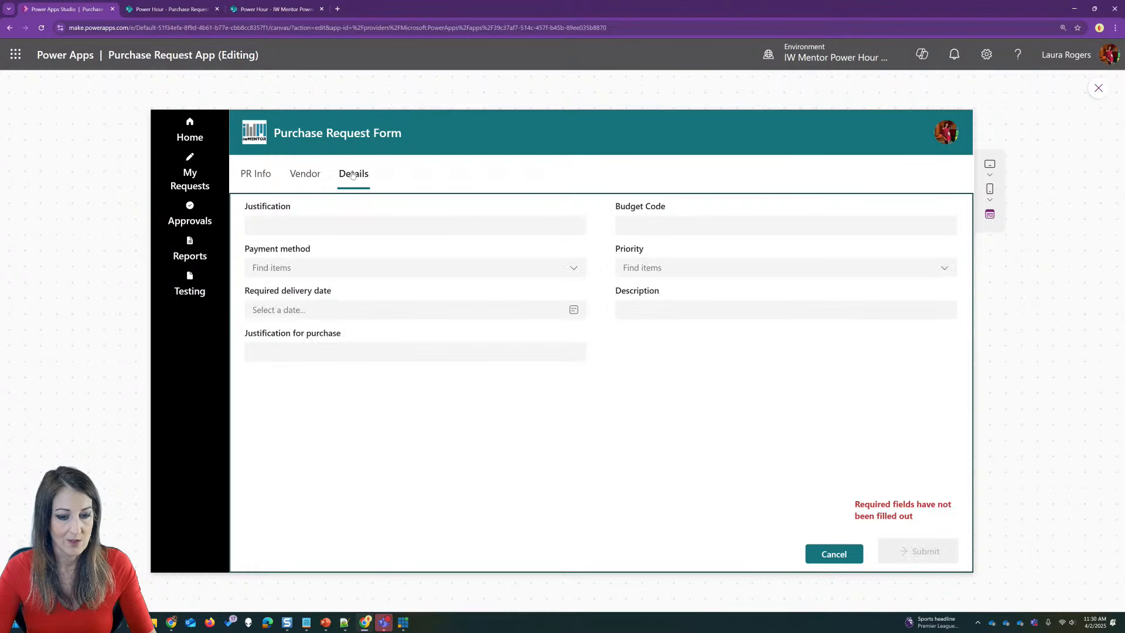
left_click(359, 222)
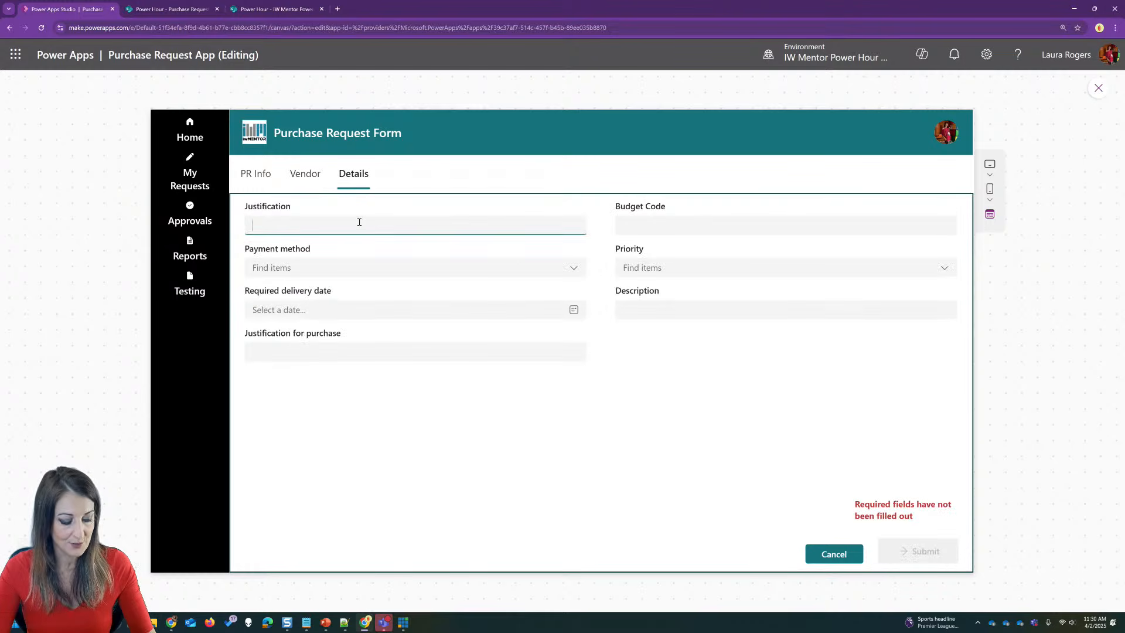
Enter x as the Title on the PR Info tab and check the message and Submit button on Details
left_click(258, 174)
left_click(321, 225)
type("x")
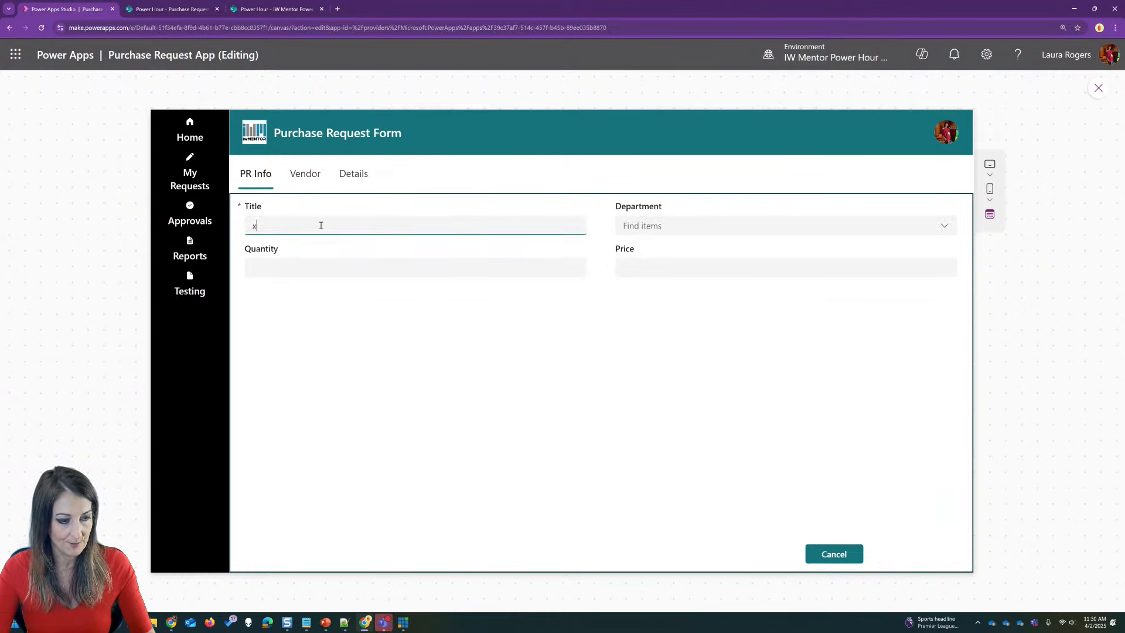
left_click(386, 207)
left_click(355, 174)
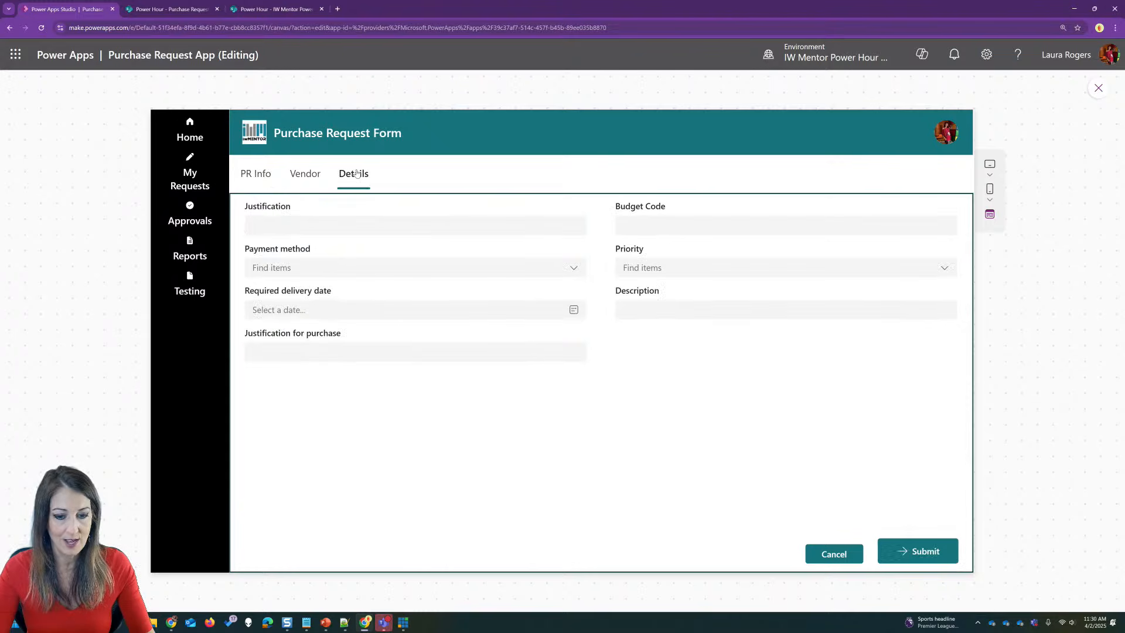
Clear the Title on the PR Info tab and recheck the message and Submit button on Details
left_click(252, 172)
left_click_drag(304, 219, 248, 224)
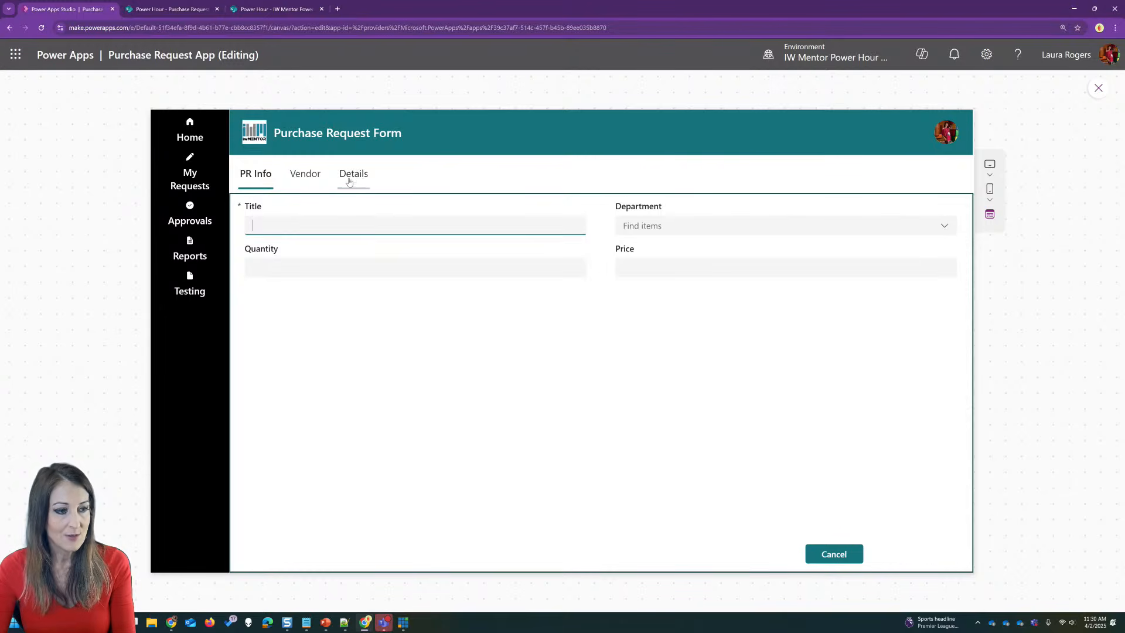
left_click(347, 176)
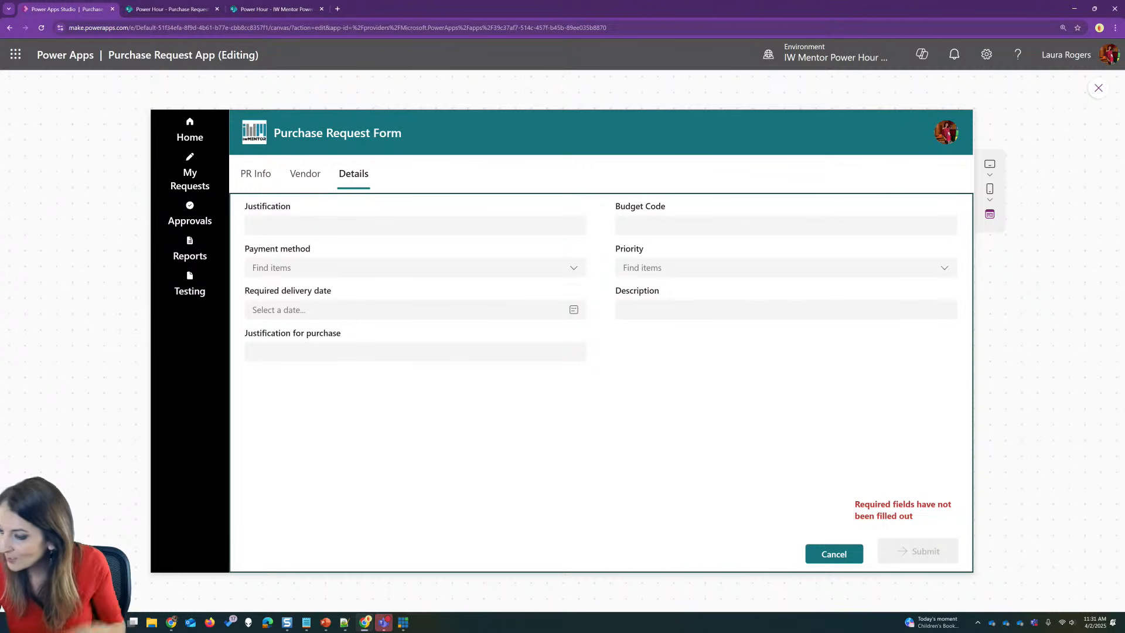
Bring the Teams chat window into view, read the Power Hour channel replies, and move the window away again
left_click_drag(1124, 53, 486, 46)
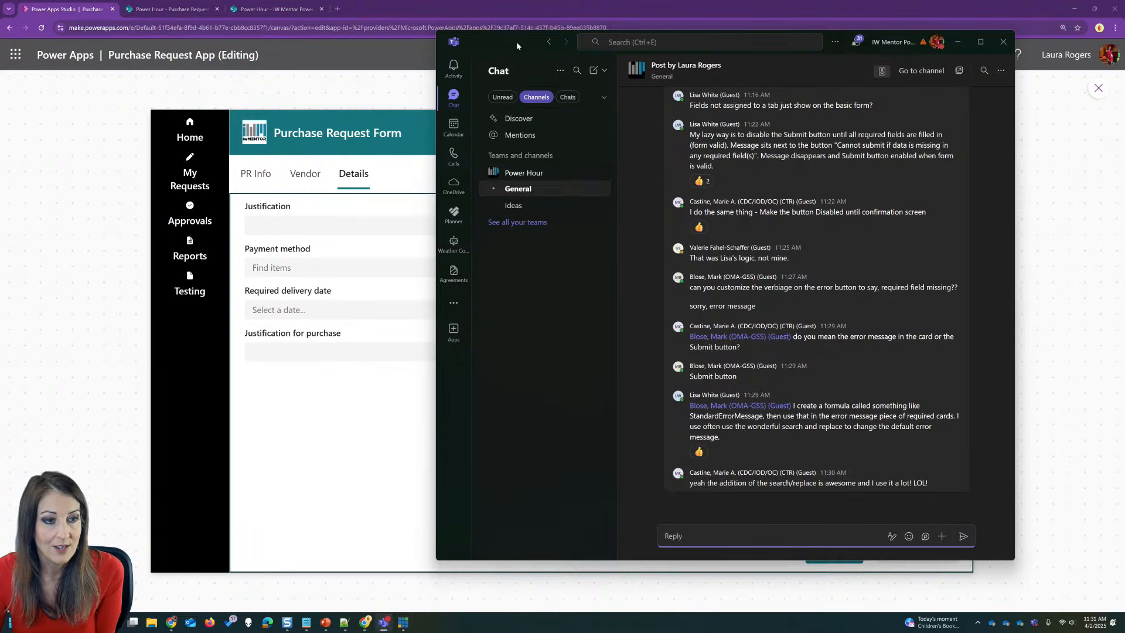
left_click_drag(518, 43, 1124, 92)
Go through the form's PR Info, Vendor and Details tabs in the preview to review the finished tabbed layout
left_click(254, 175)
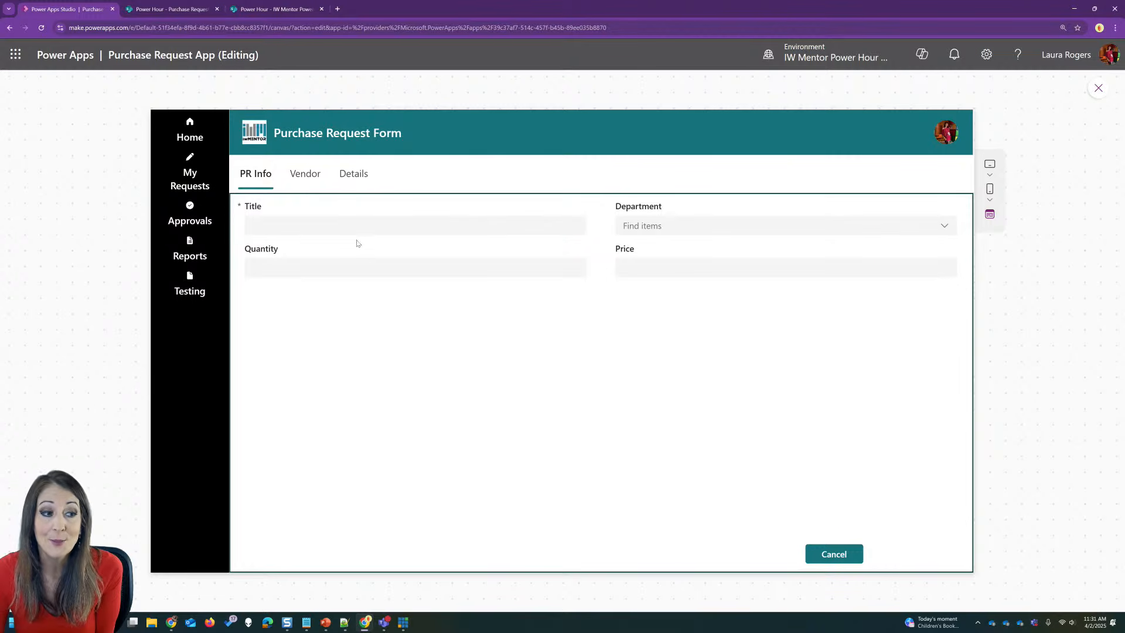
left_click(305, 175)
left_click(353, 174)
left_click(256, 174)
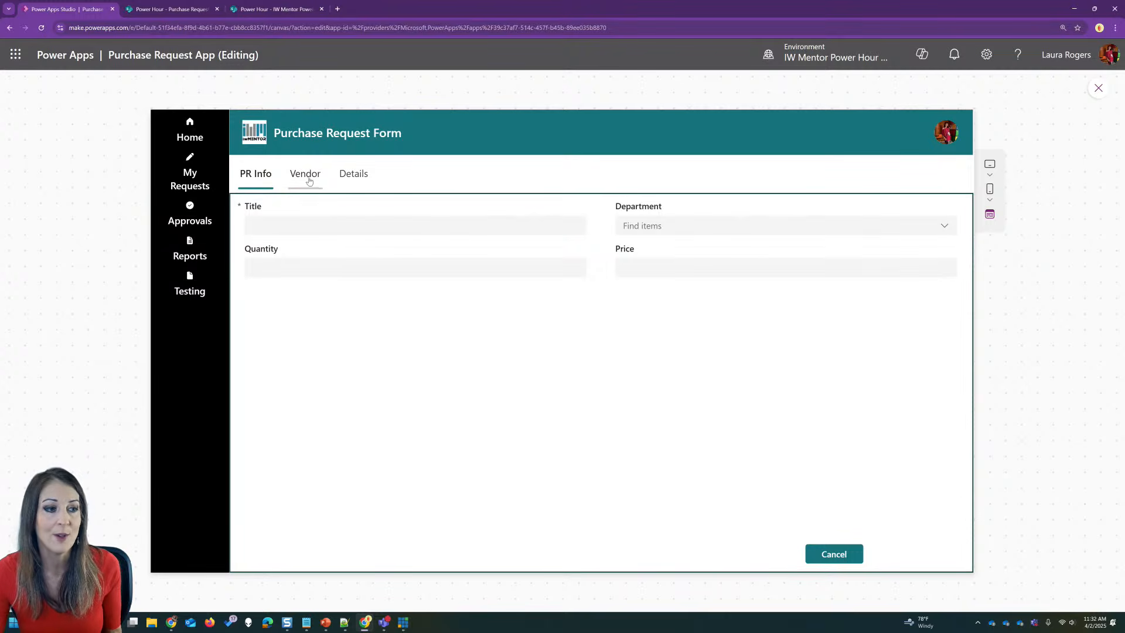
left_click(304, 176)
left_click(343, 179)
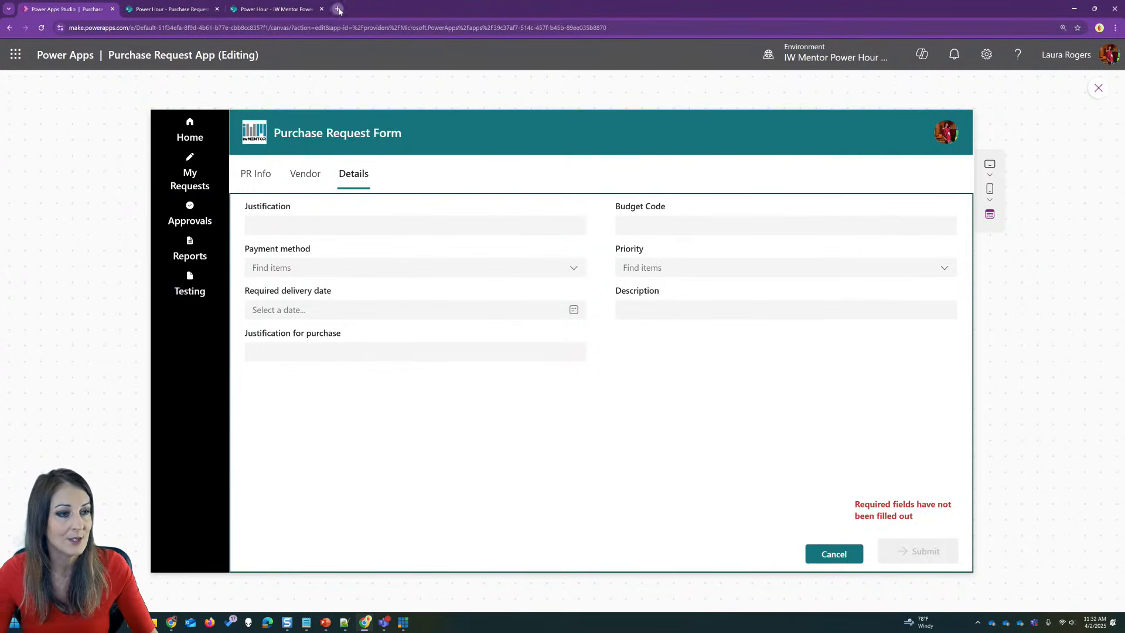
Open the iwmentor.com website in a new browser tab and go to its Schedule page
left_click(337, 9)
type("i")
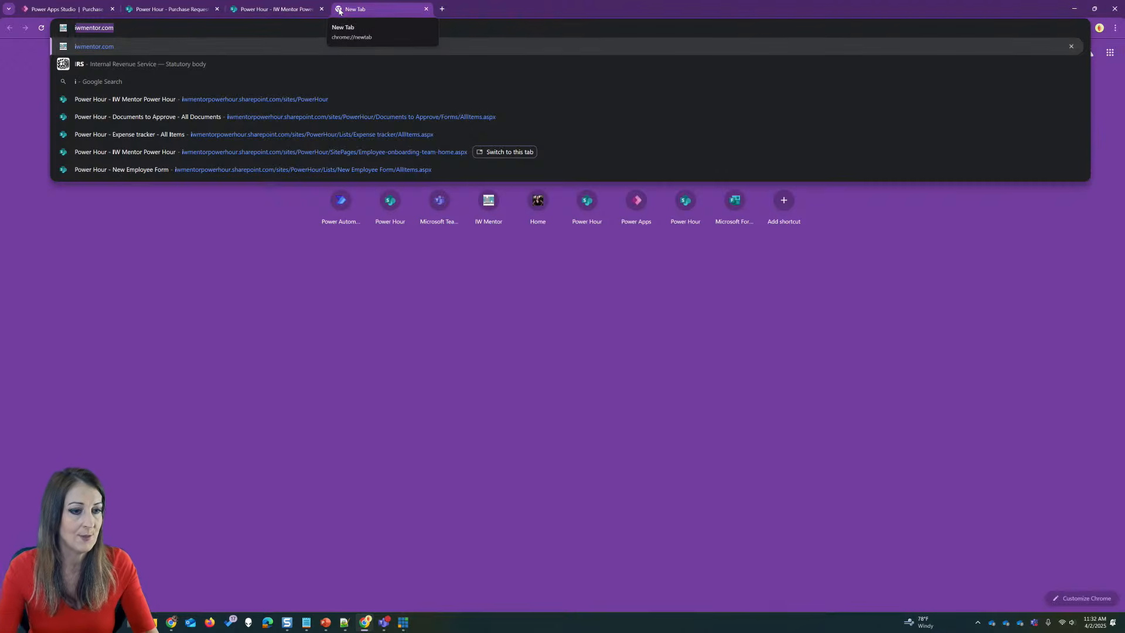
left_click(488, 206)
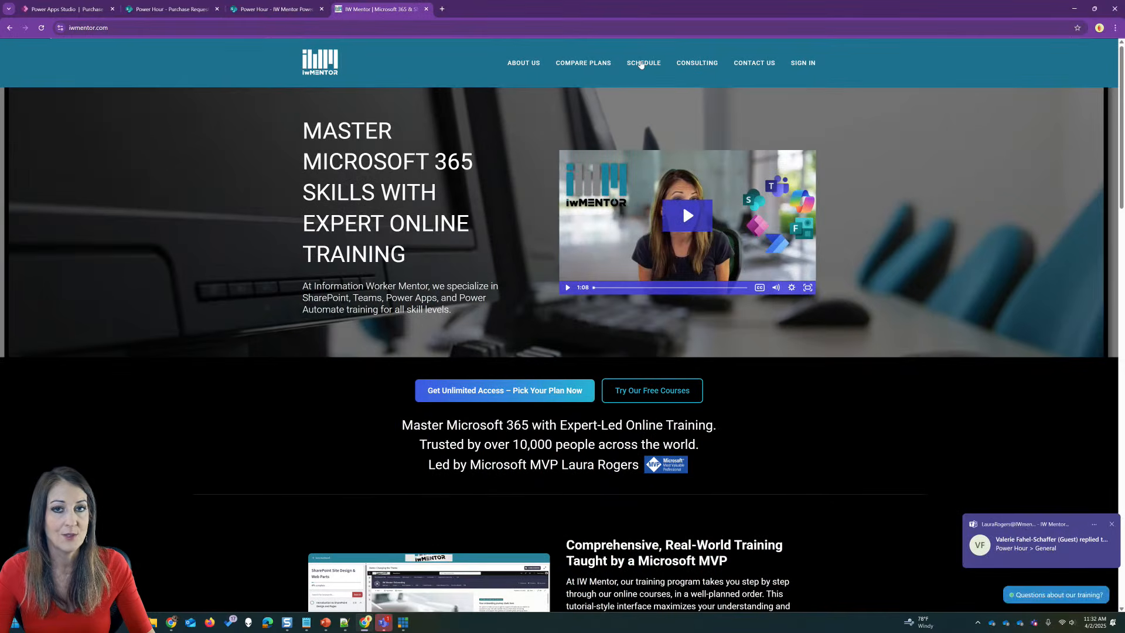
left_click(643, 63)
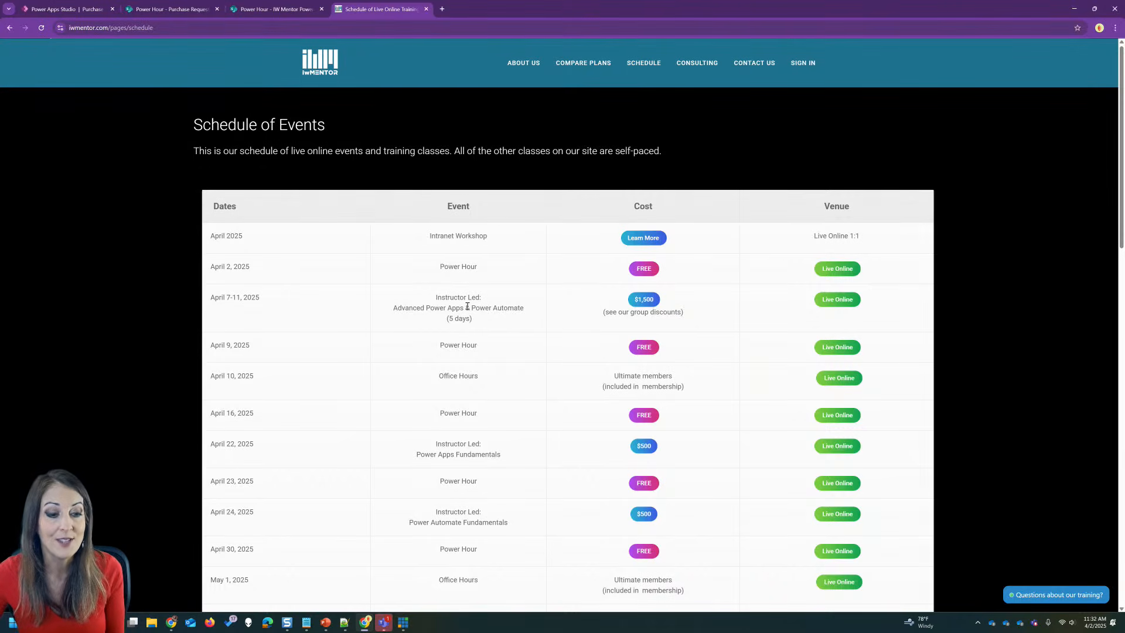
Review the schedule of upcoming live events and training classes through July 2025
scroll(703, 372, "down", 4)
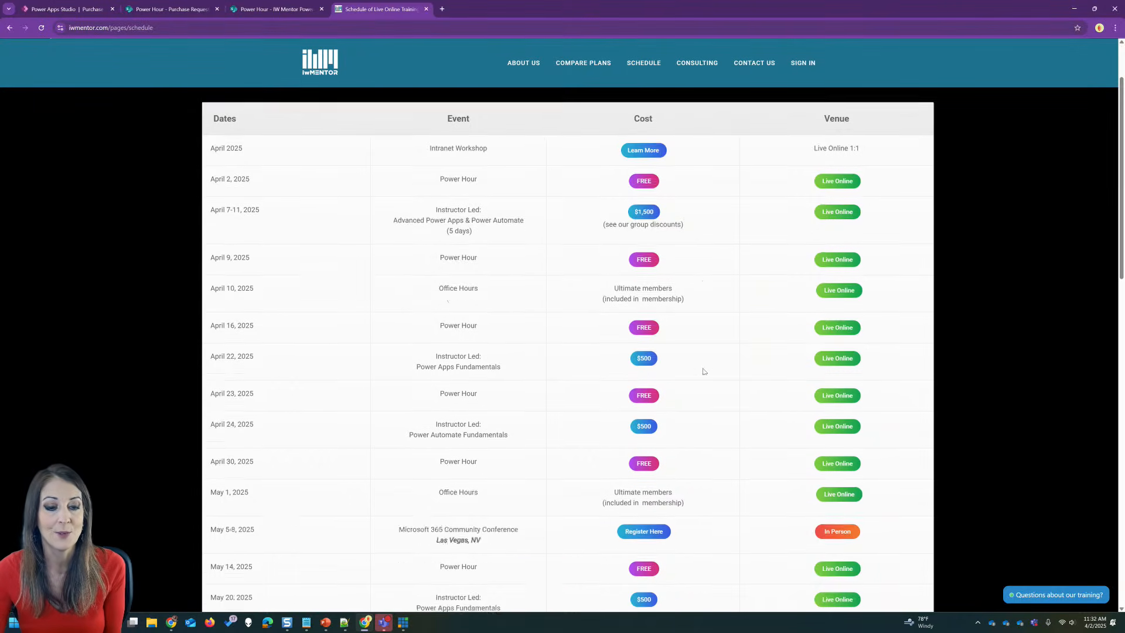
scroll(706, 371, "down", 2)
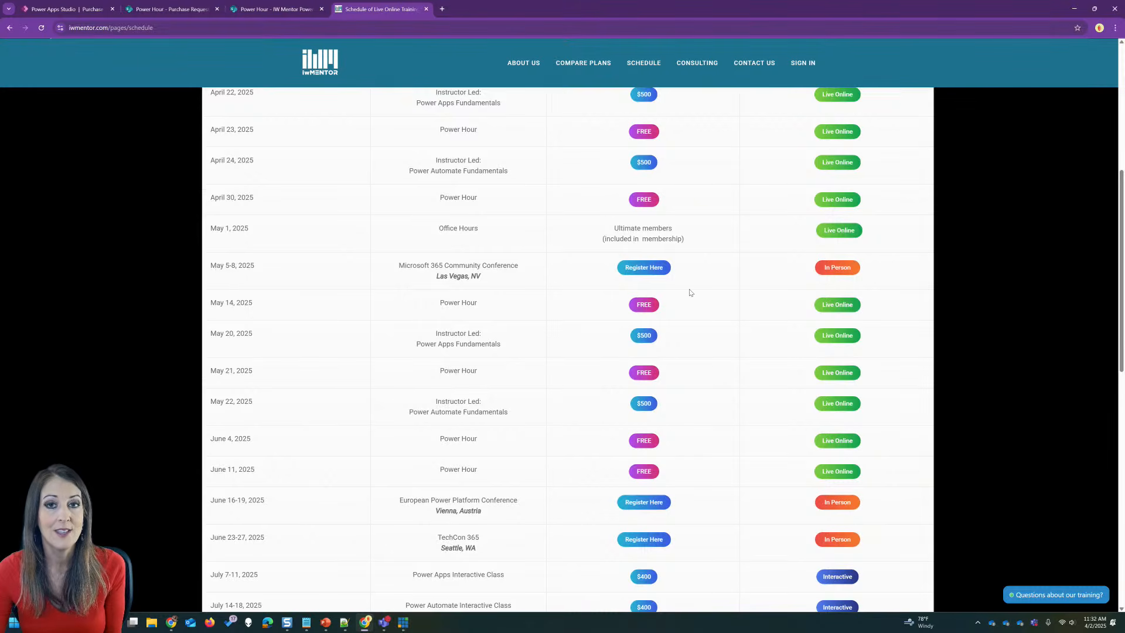
scroll(716, 304, "down", 2)
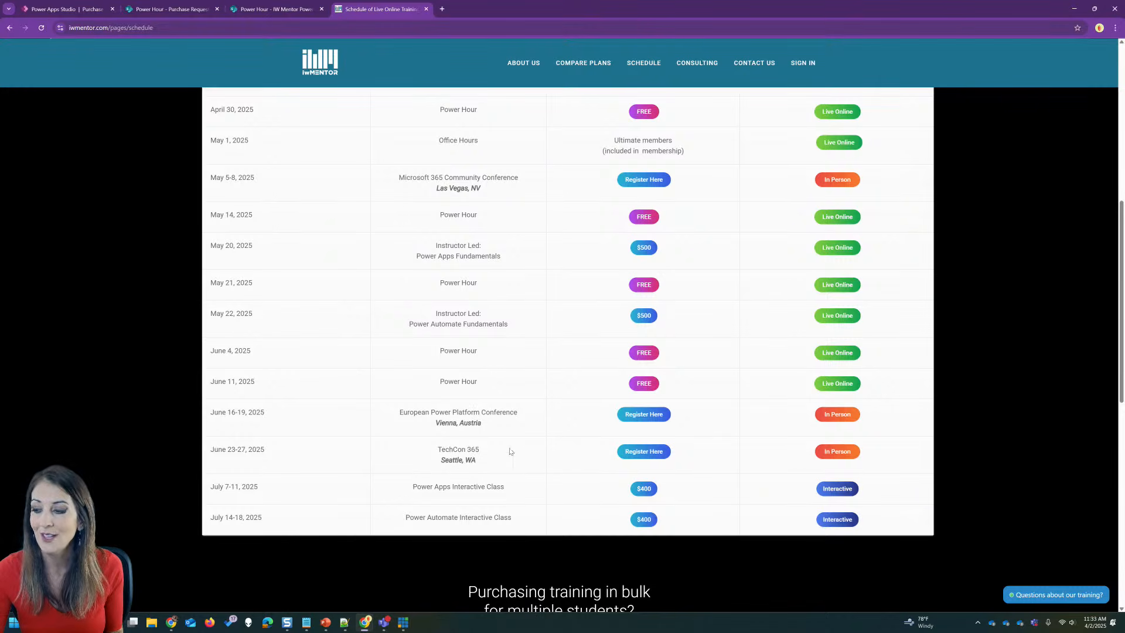
scroll(475, 371, "up", 8)
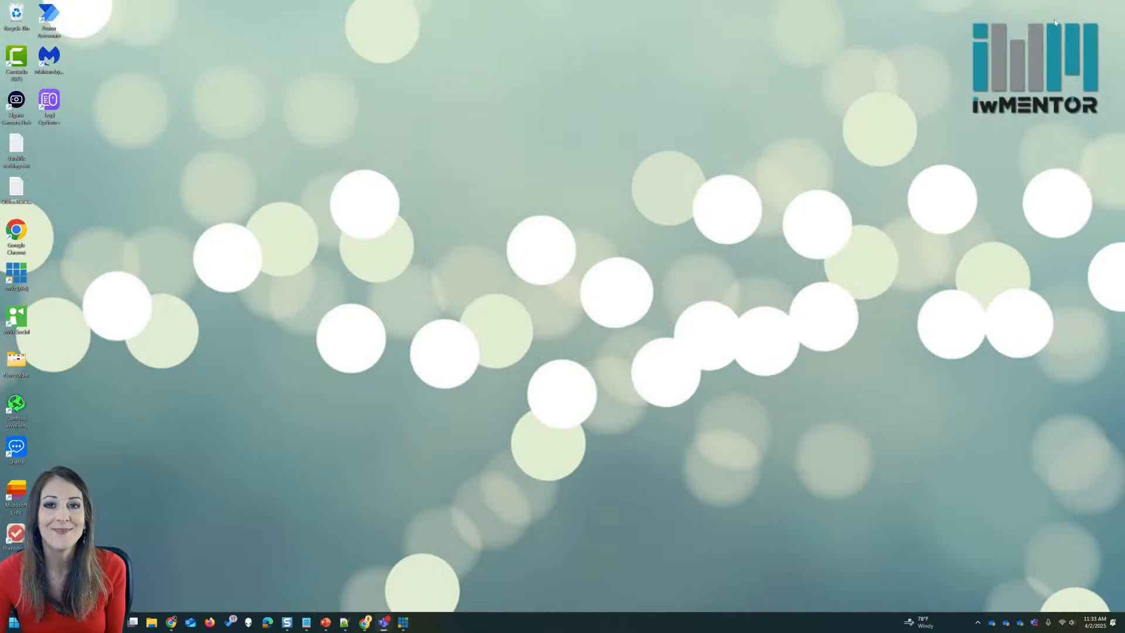
Minimize the browser window to return to the desktop
left_click(1074, 10)
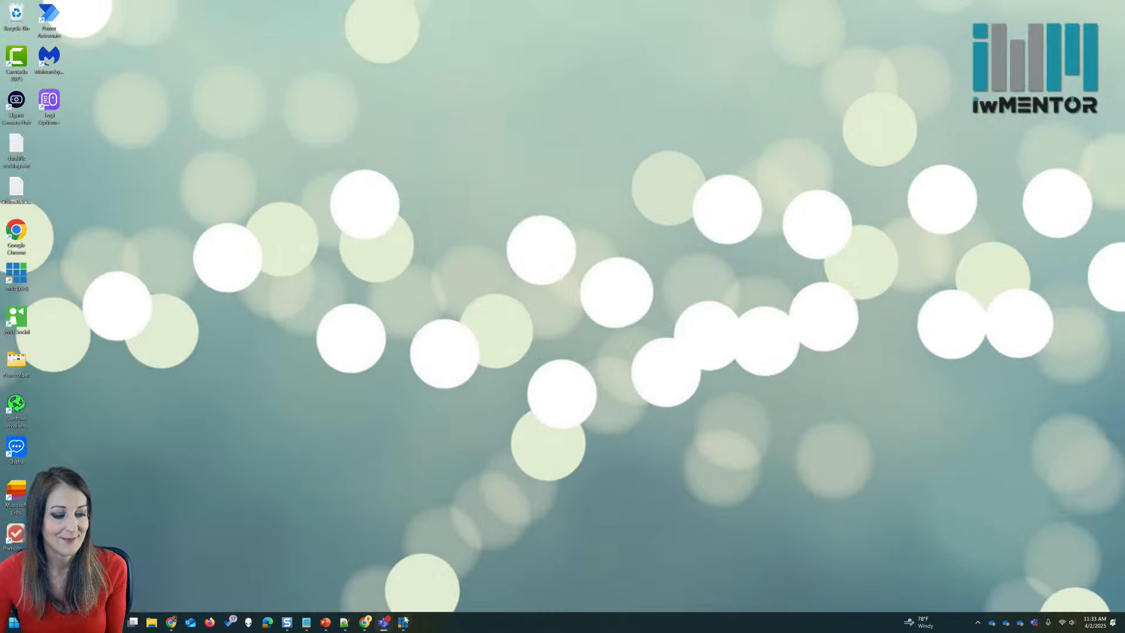
mouse_move(404, 621)
left_click(364, 577)
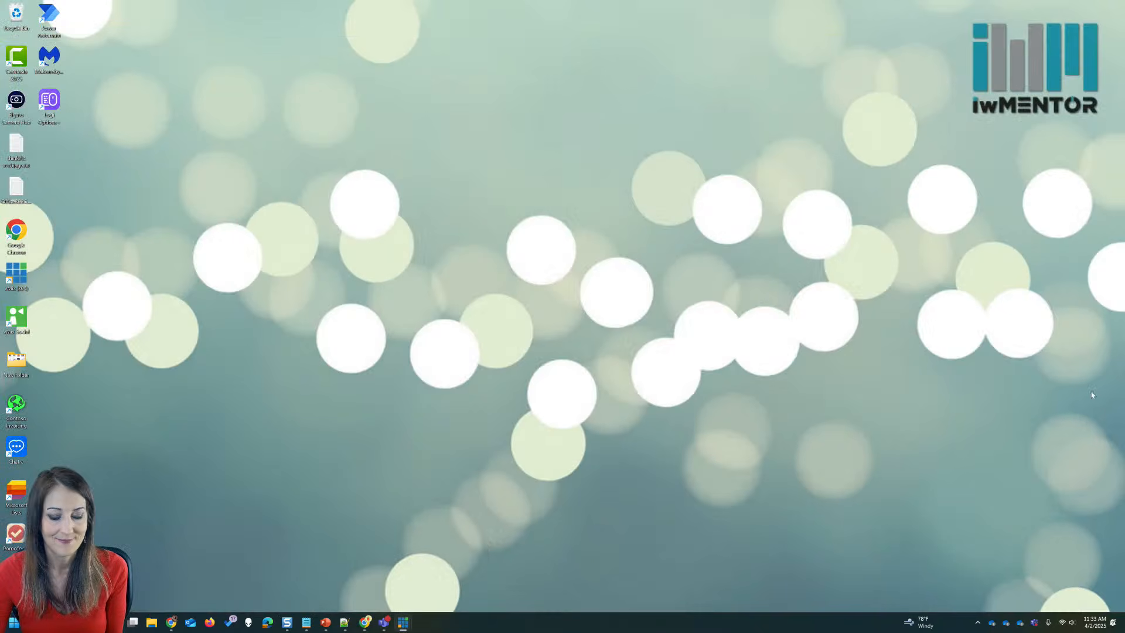